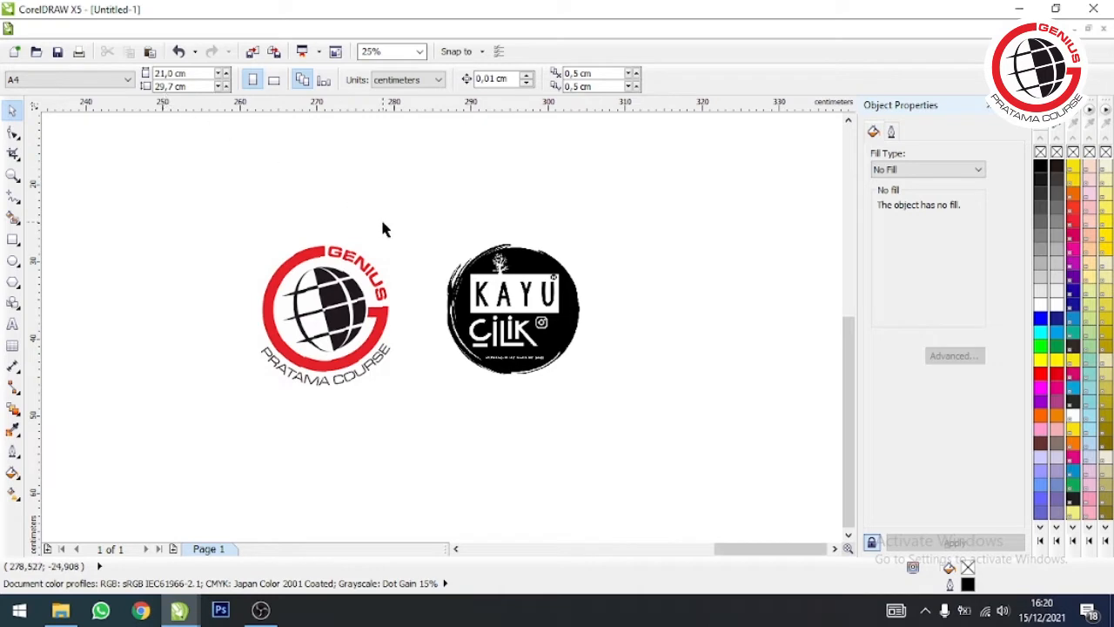
Examine the trophy reference photo up close, including its black plate, clear acrylic plaque and base
{"action": "scroll", "coordinate": [380, 217], "scroll_direction": "down", "scroll_amount": 1}
{"action": "scroll", "coordinate": [159, 166], "scroll_direction": "left", "scroll_amount": 3}
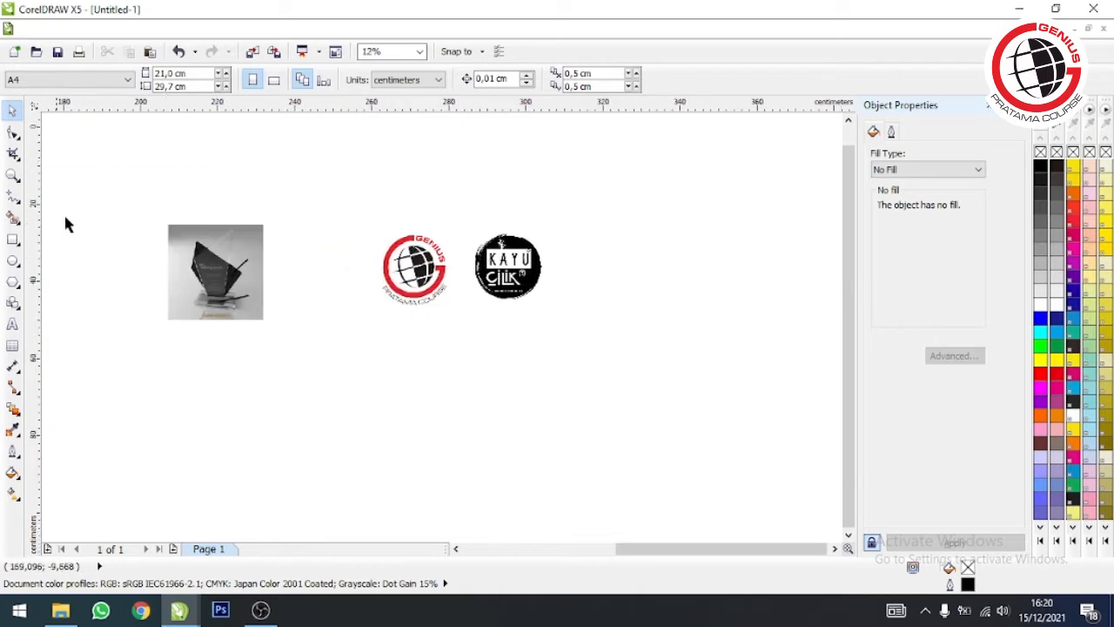
{"action": "scroll", "coordinate": [71, 224], "scroll_direction": "up", "scroll_amount": 2}
{"action": "left_click", "coordinate": [336, 269]}
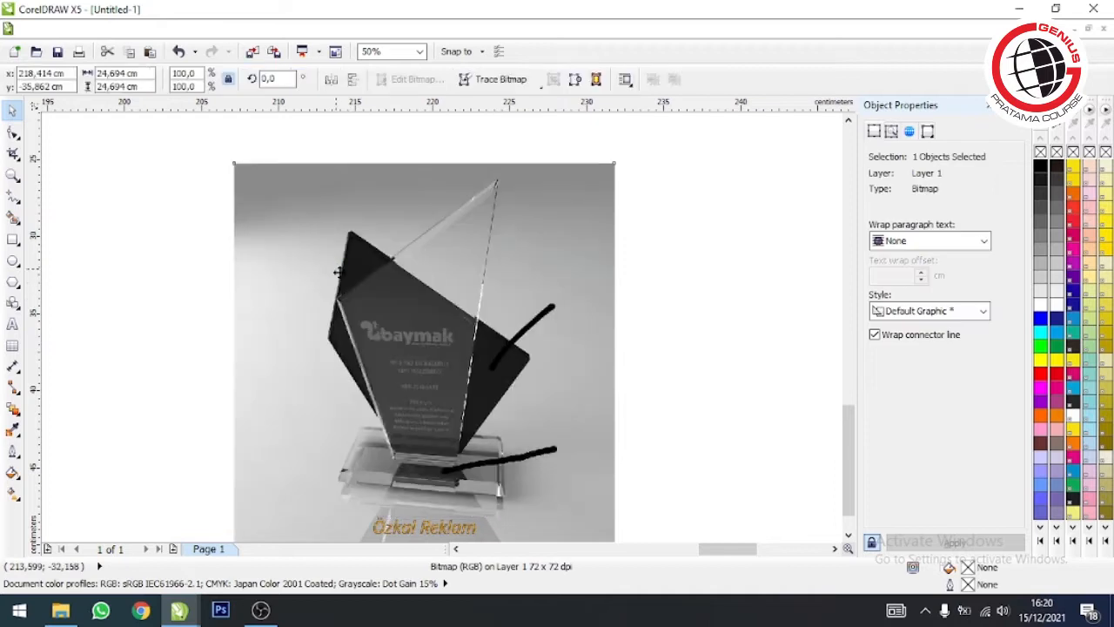
{"action": "key", "text": "Escape"}
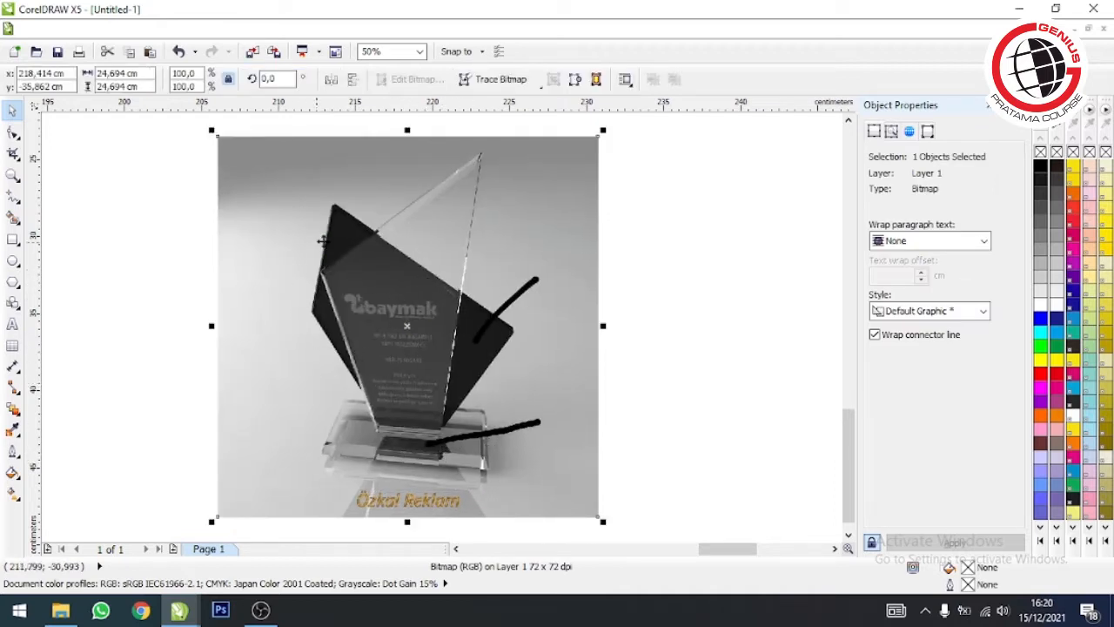
{"action": "left_click", "coordinate": [664, 406]}
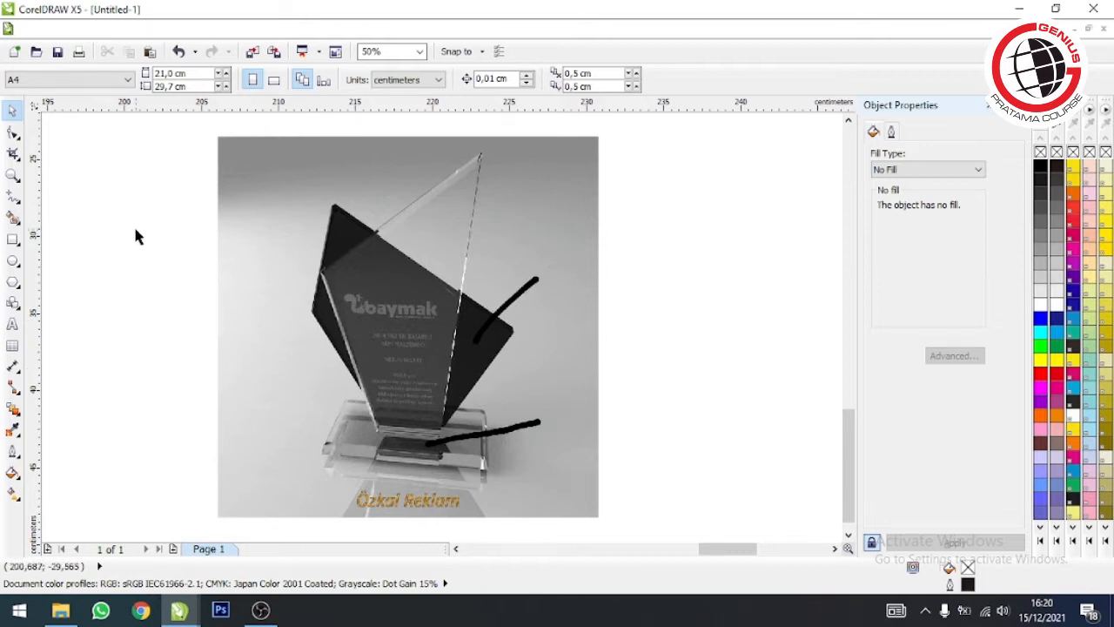
{"action": "left_click", "coordinate": [354, 257]}
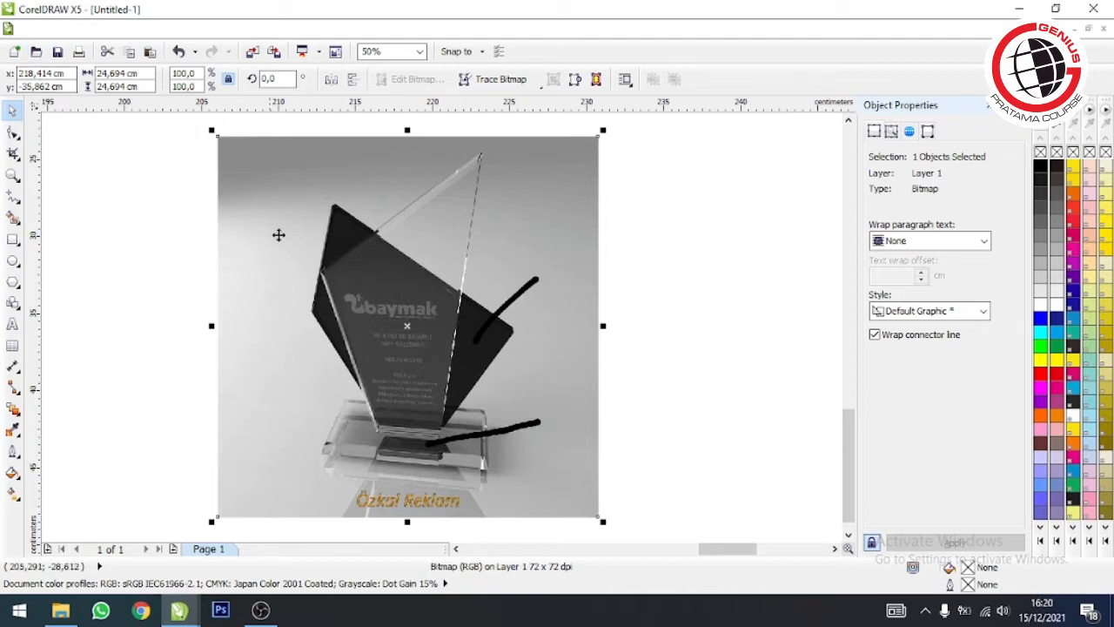
{"action": "left_click", "coordinate": [695, 307]}
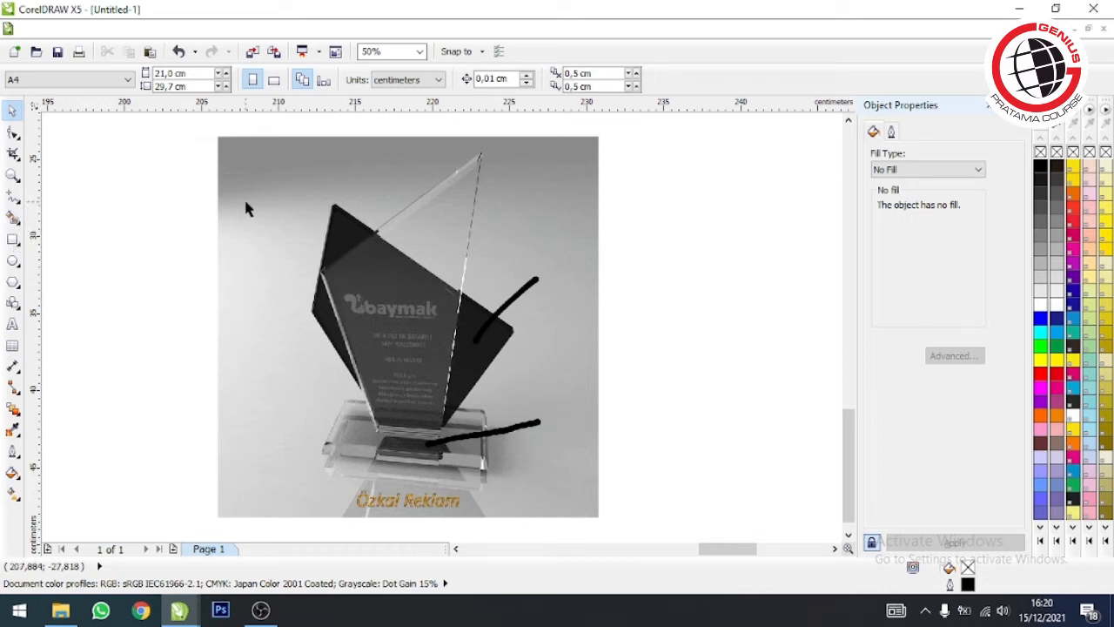
{"action": "left_click", "coordinate": [17, 200]}
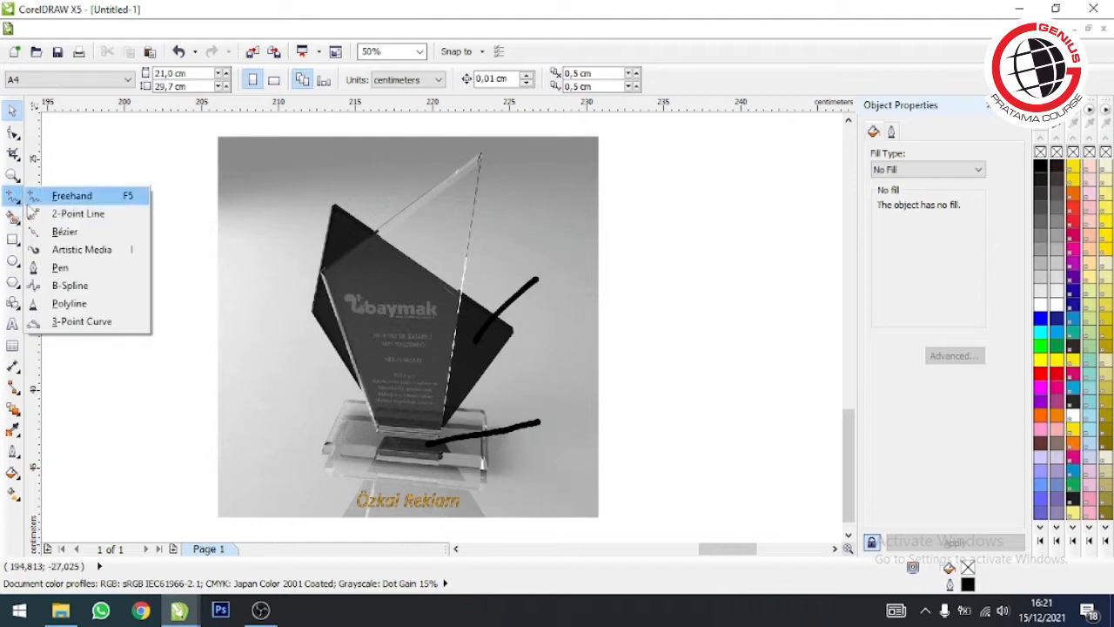
{"action": "left_click", "coordinate": [59, 269]}
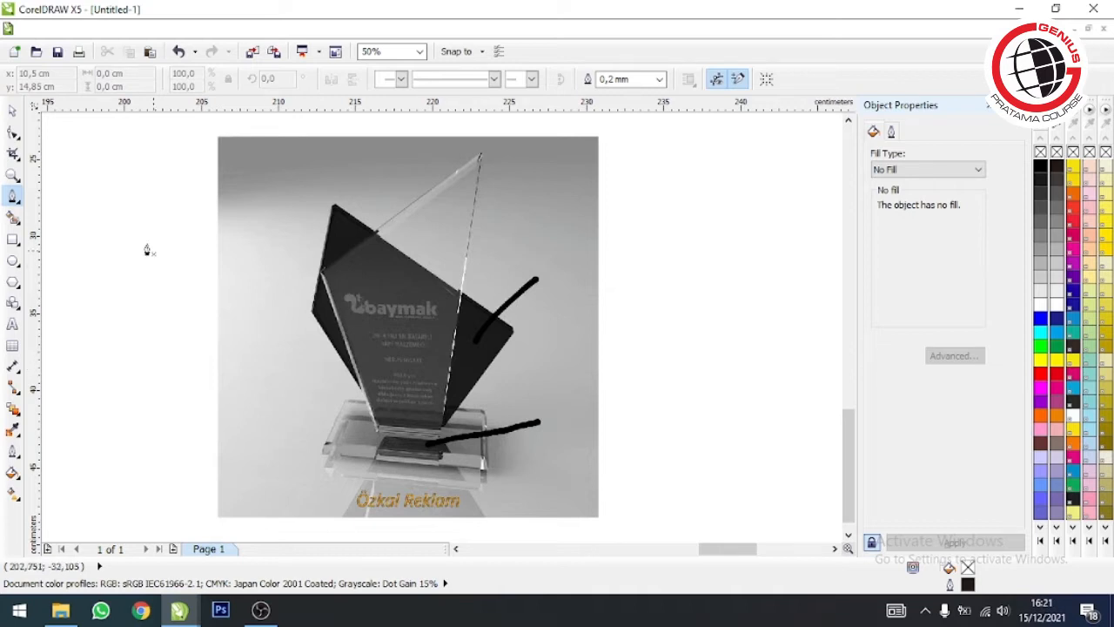
{"action": "left_click", "coordinate": [16, 110]}
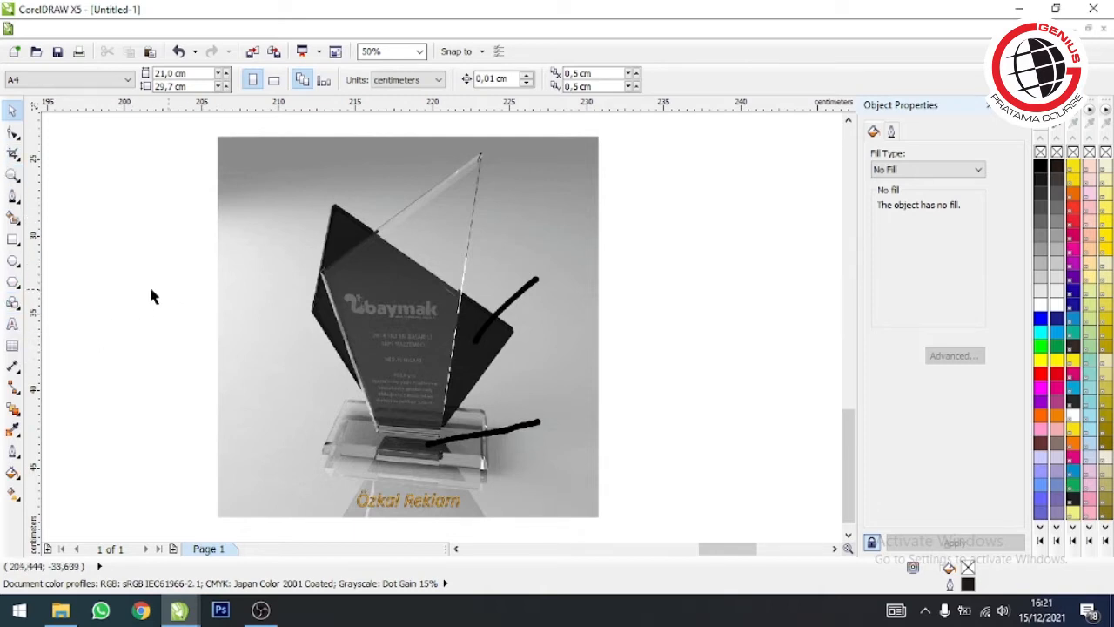
Add the artistic text "24cm" in Arial beside the trophy photo and enlarge it to a clearly readable size
{"action": "left_click", "coordinate": [12, 324]}
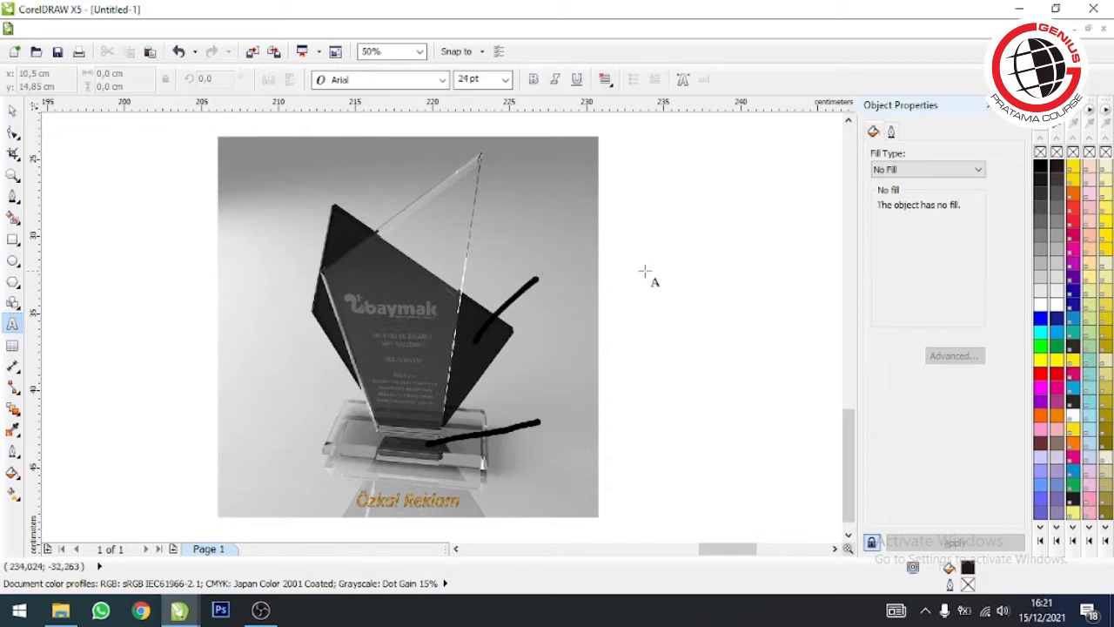
{"action": "left_click", "coordinate": [679, 244]}
{"action": "type", "text": "24cm"}
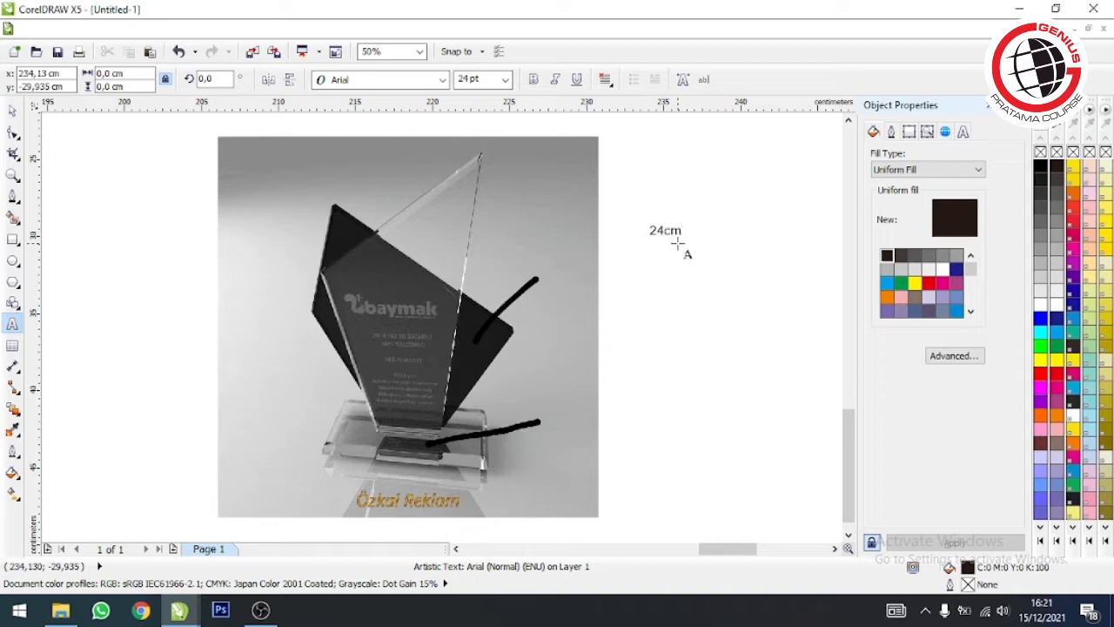
{"action": "key", "text": "Escape"}
{"action": "left_click_drag", "start_coordinate": [686, 241], "coordinate": [752, 309]}
{"action": "left_click", "coordinate": [12, 112]}
{"action": "left_click", "coordinate": [623, 212]}
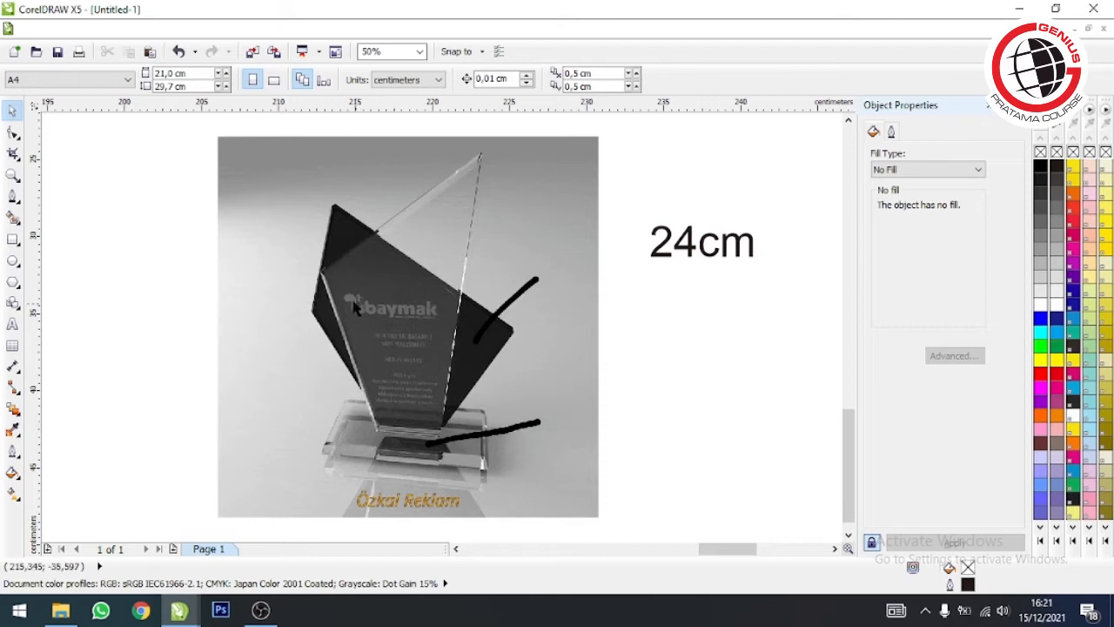
Try a curved Pen segment from the lower-left corner of the trophy plaque out past its left edge, and undo it
{"action": "left_click", "coordinate": [12, 195]}
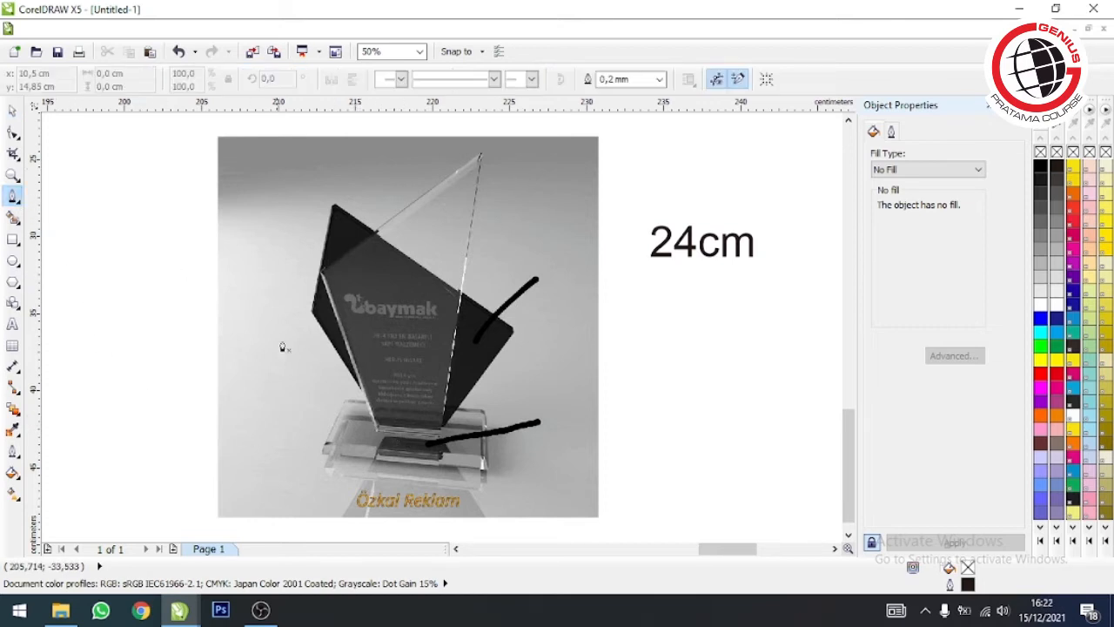
{"action": "scroll", "coordinate": [414, 381], "scroll_direction": "up", "scroll_amount": 1}
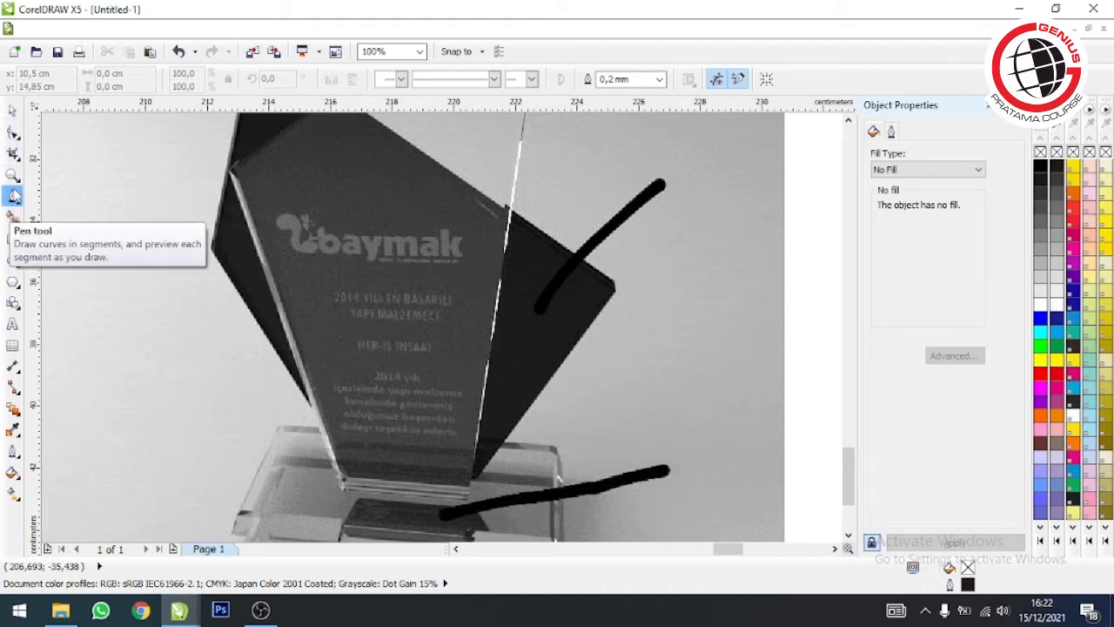
{"action": "right_click", "coordinate": [14, 197]}
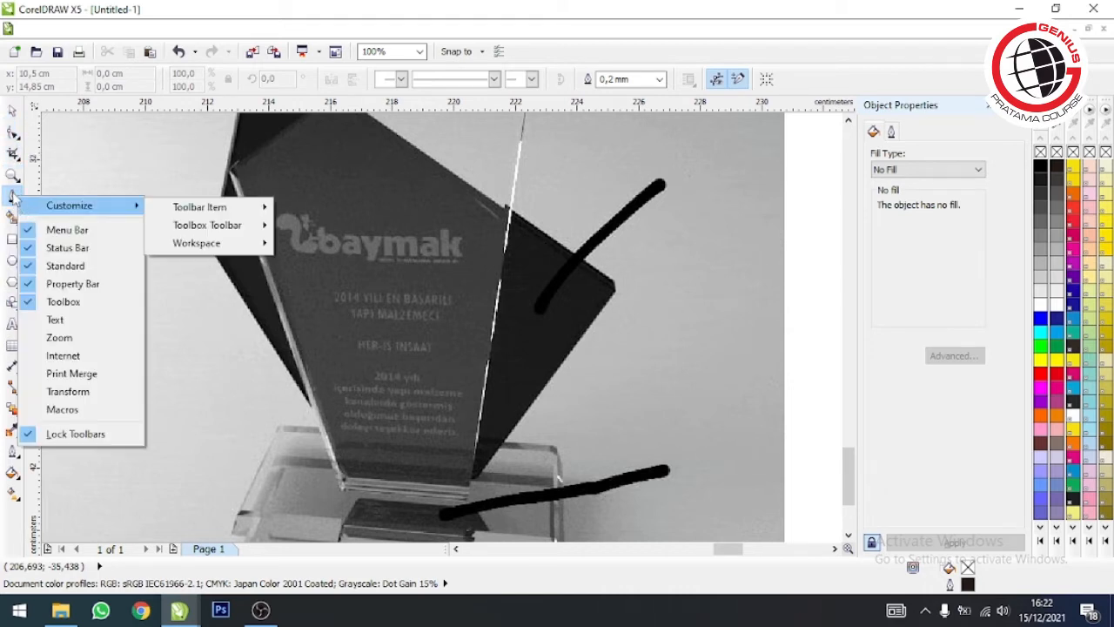
{"action": "left_click", "coordinate": [13, 199]}
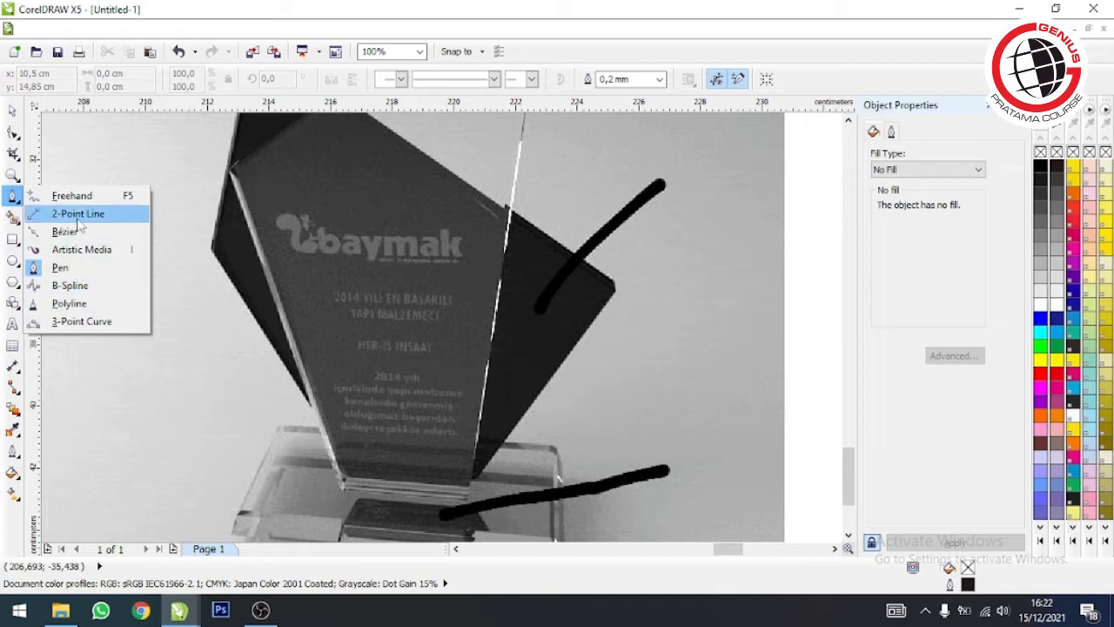
{"action": "left_click", "coordinate": [69, 268]}
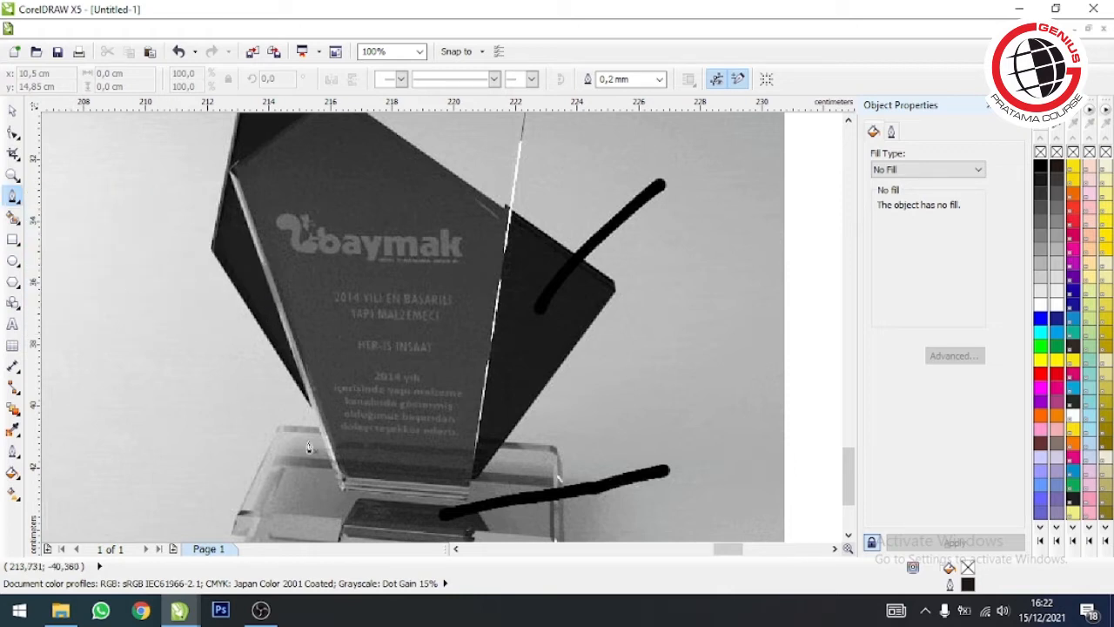
{"action": "left_click", "coordinate": [343, 492]}
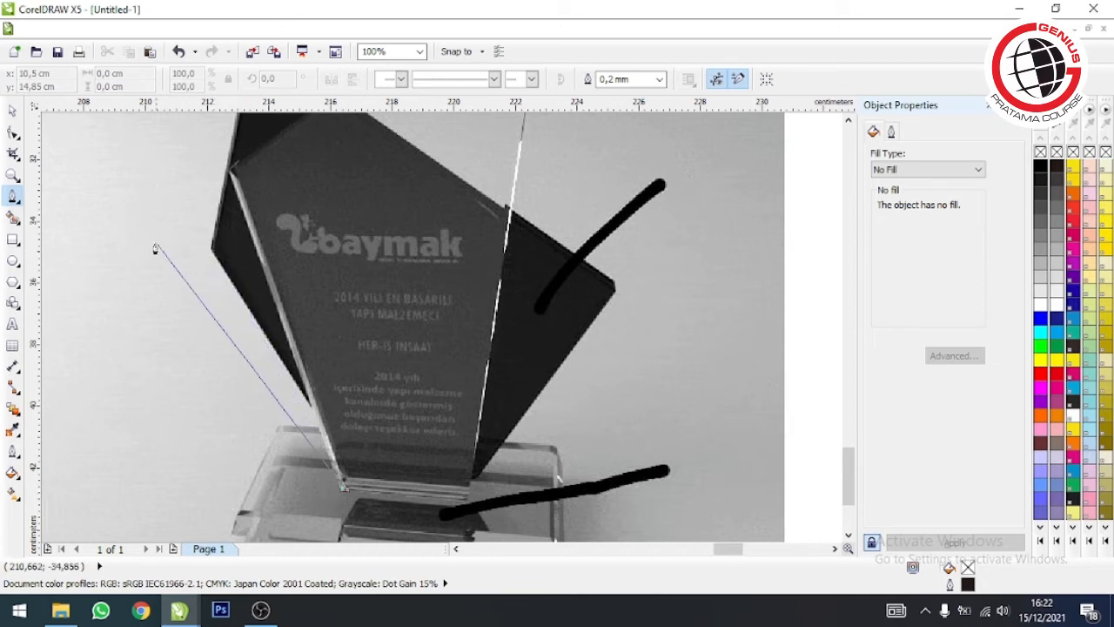
{"action": "left_click_drag", "start_coordinate": [157, 233], "coordinate": [158, 123]}
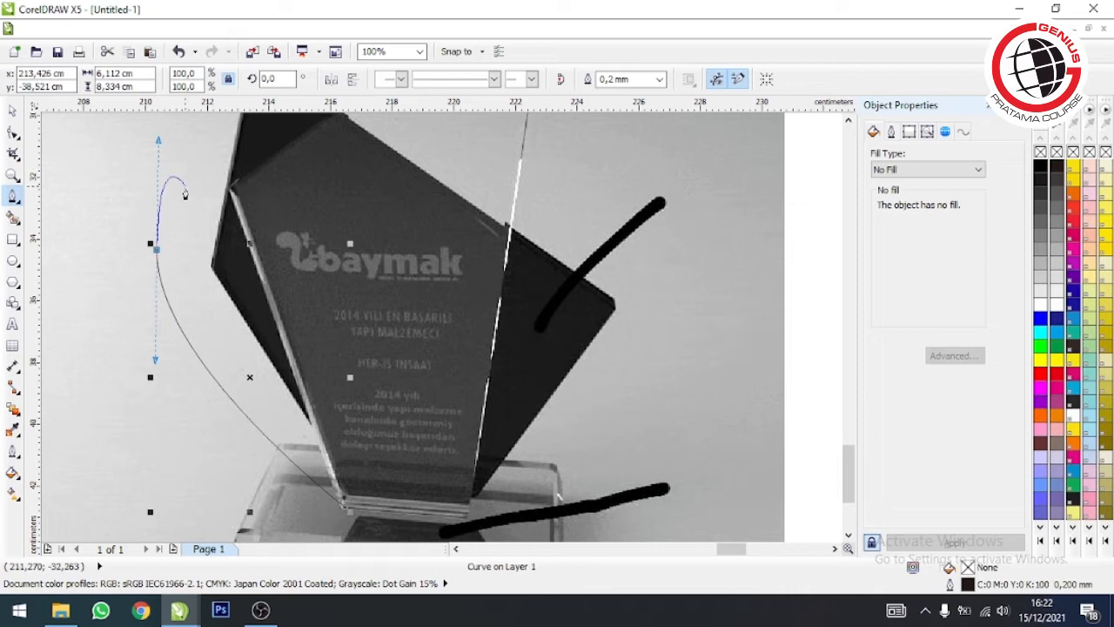
{"action": "key", "text": "ctrl+z"}
Try a few Bézier curves across the trophy photo and undo them all
{"action": "left_click", "coordinate": [13, 198]}
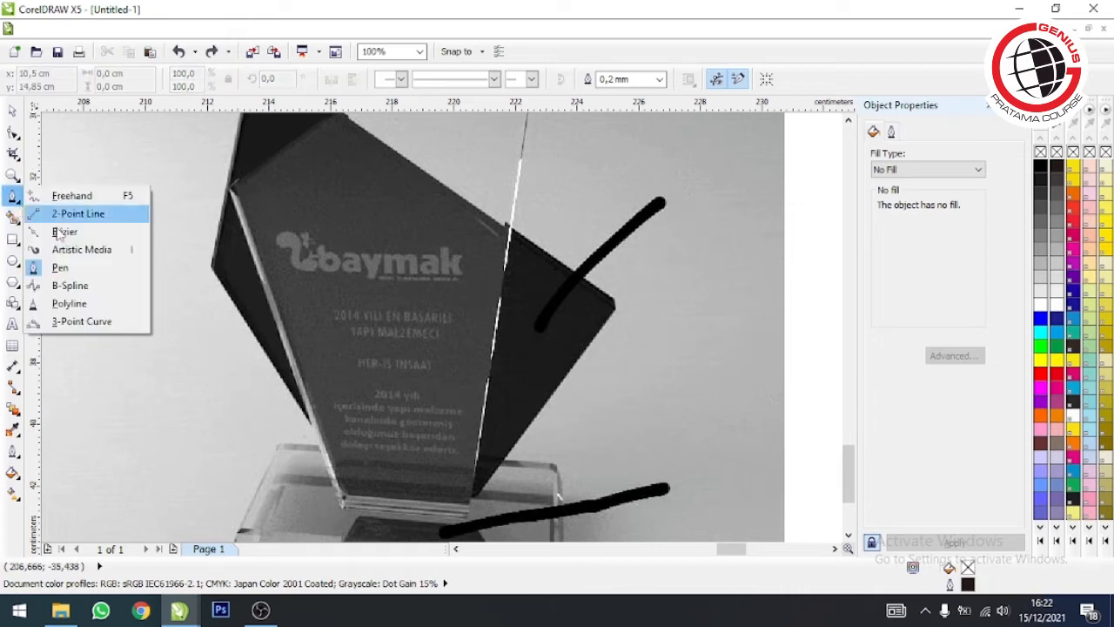
{"action": "left_click", "coordinate": [65, 231]}
{"action": "left_click_drag", "start_coordinate": [393, 275], "coordinate": [546, 322]}
{"action": "left_click_drag", "start_coordinate": [540, 403], "coordinate": [164, 452]}
{"action": "left_click_drag", "start_coordinate": [303, 423], "coordinate": [344, 407]}
{"action": "key", "text": "ctrl+z"}
{"action": "key", "text": "ctrl+z"}
{"action": "key", "text": "ctrl+z"}
{"action": "key", "text": "ctrl+z"}
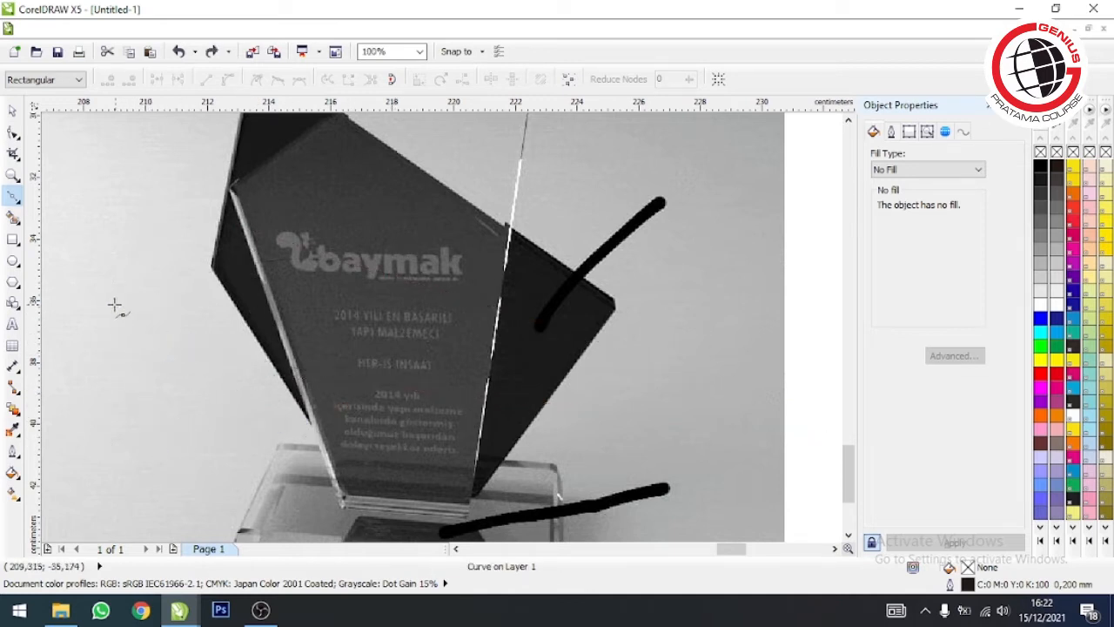
{"action": "key", "text": "ctrl+z"}
Start a Pen tool outline with a straight segment from the plaque's lower-left corner to the black plate's left corner, about 4.3 by 7.7 cm
{"action": "left_click", "coordinate": [20, 220]}
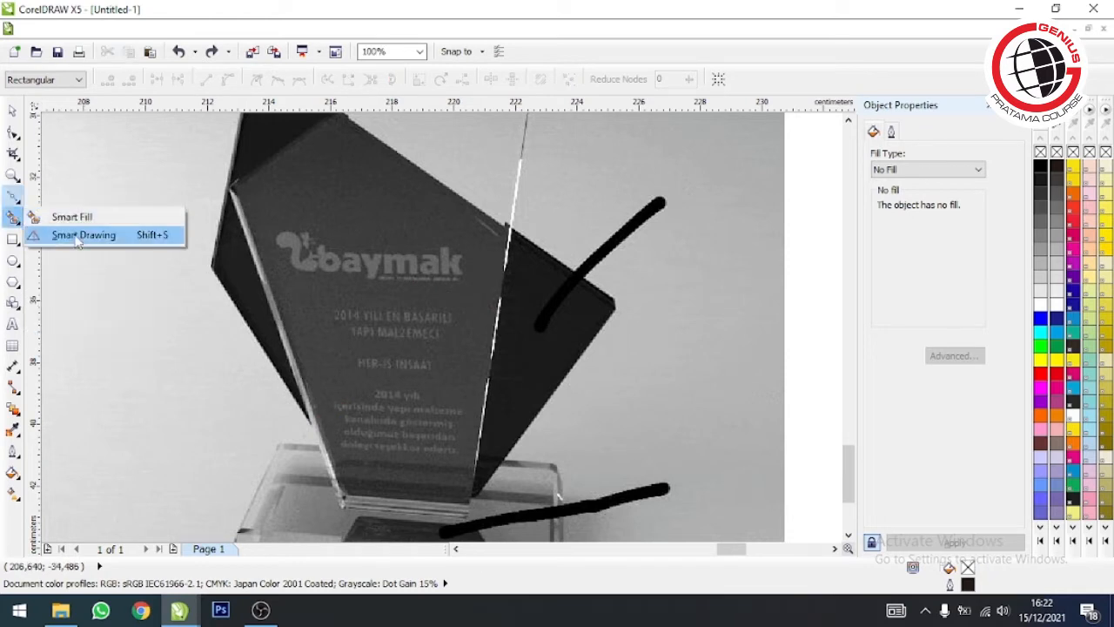
{"action": "left_click", "coordinate": [14, 198]}
{"action": "left_click", "coordinate": [56, 270]}
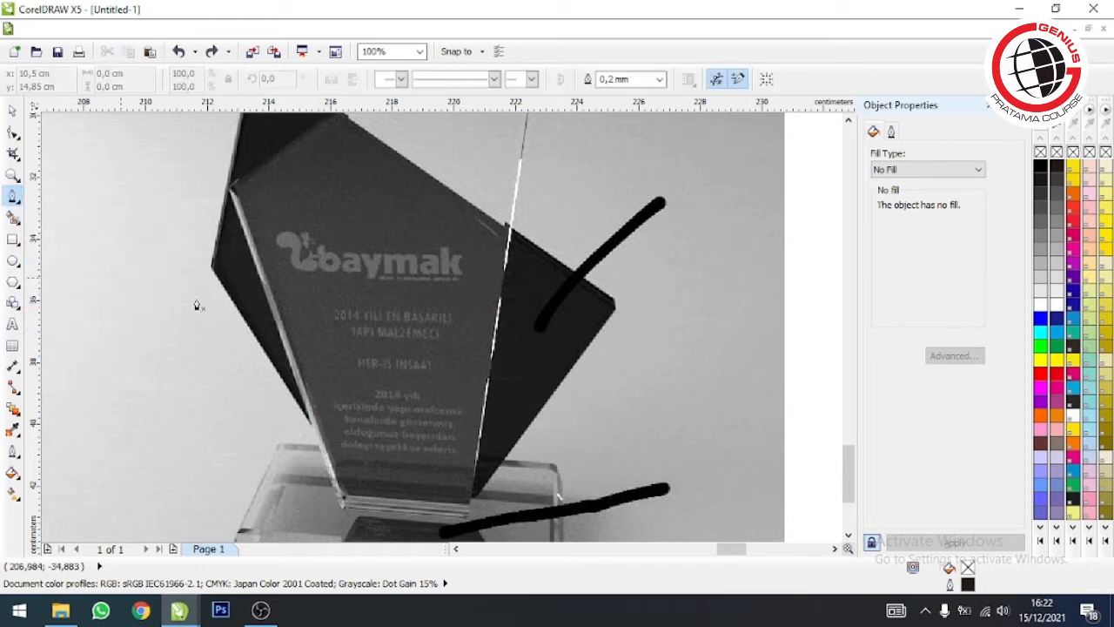
{"action": "scroll", "coordinate": [319, 348], "scroll_direction": "down", "scroll_amount": 1}
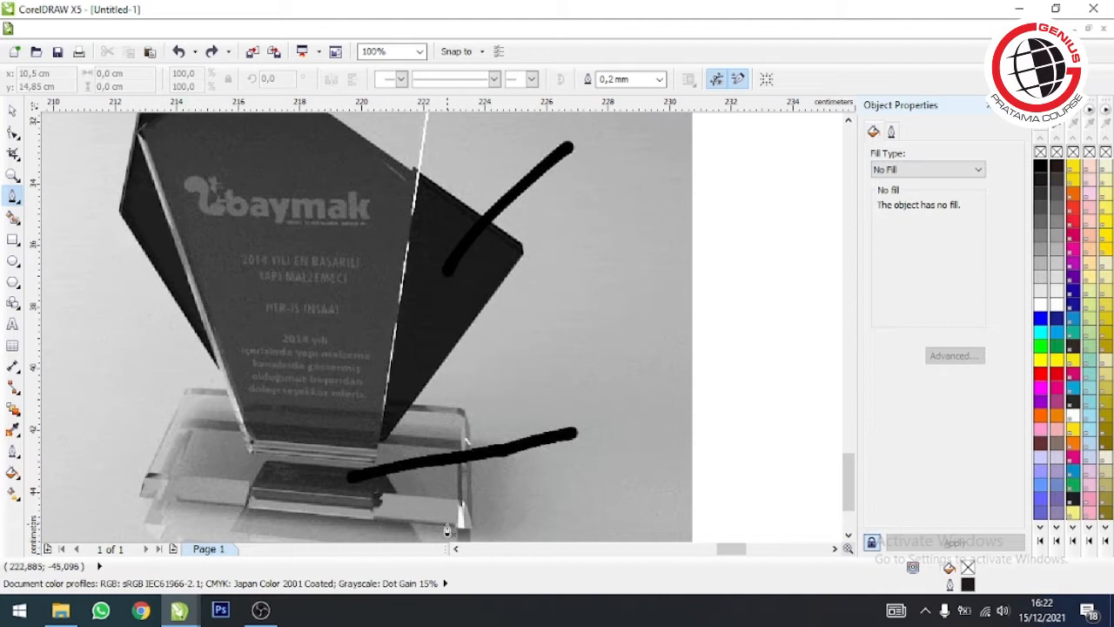
{"action": "scroll", "coordinate": [741, 202], "scroll_direction": "down", "scroll_amount": 1}
{"action": "scroll", "coordinate": [736, 202], "scroll_direction": "down", "scroll_amount": 1}
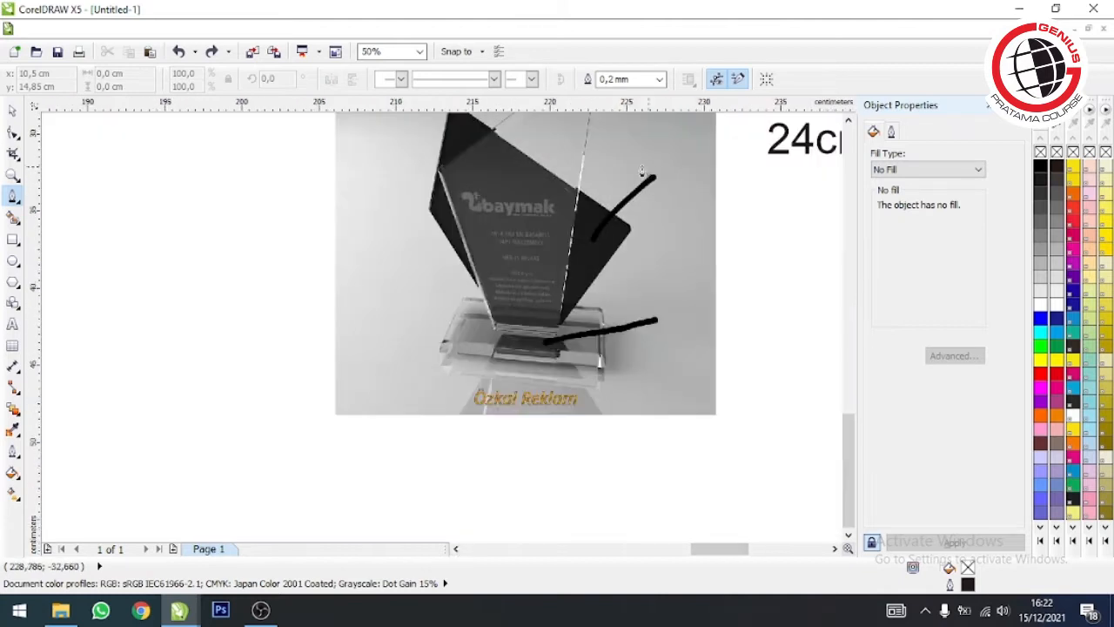
{"action": "scroll", "coordinate": [657, 177], "scroll_direction": "up", "scroll_amount": 2}
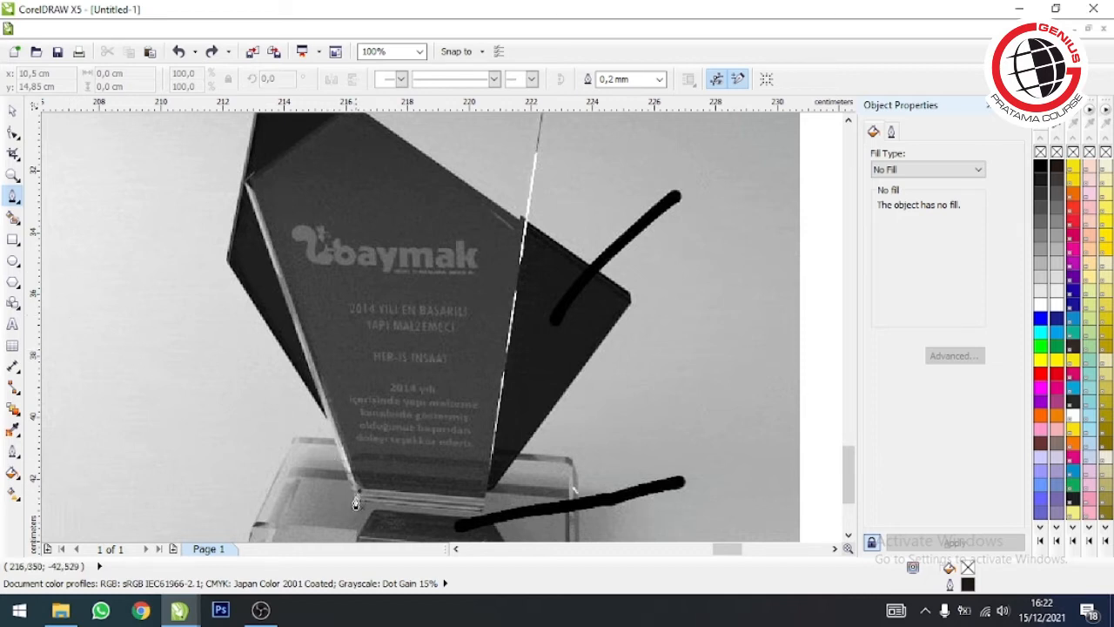
{"action": "scroll", "coordinate": [352, 500], "scroll_direction": "up", "scroll_amount": 2}
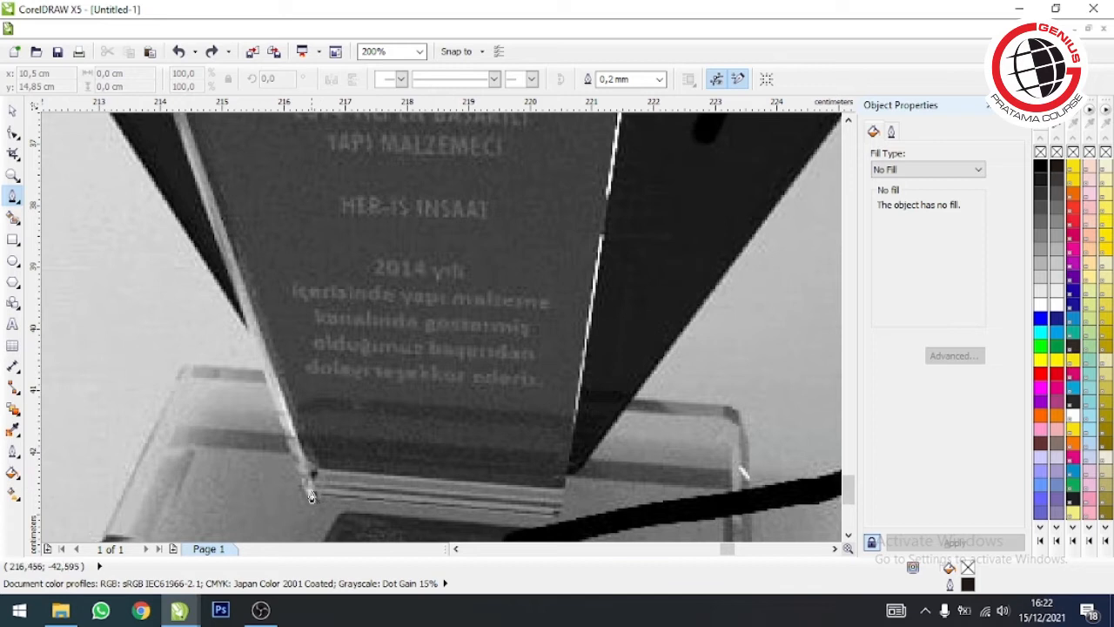
{"action": "scroll", "coordinate": [314, 495], "scroll_direction": "down", "scroll_amount": 2}
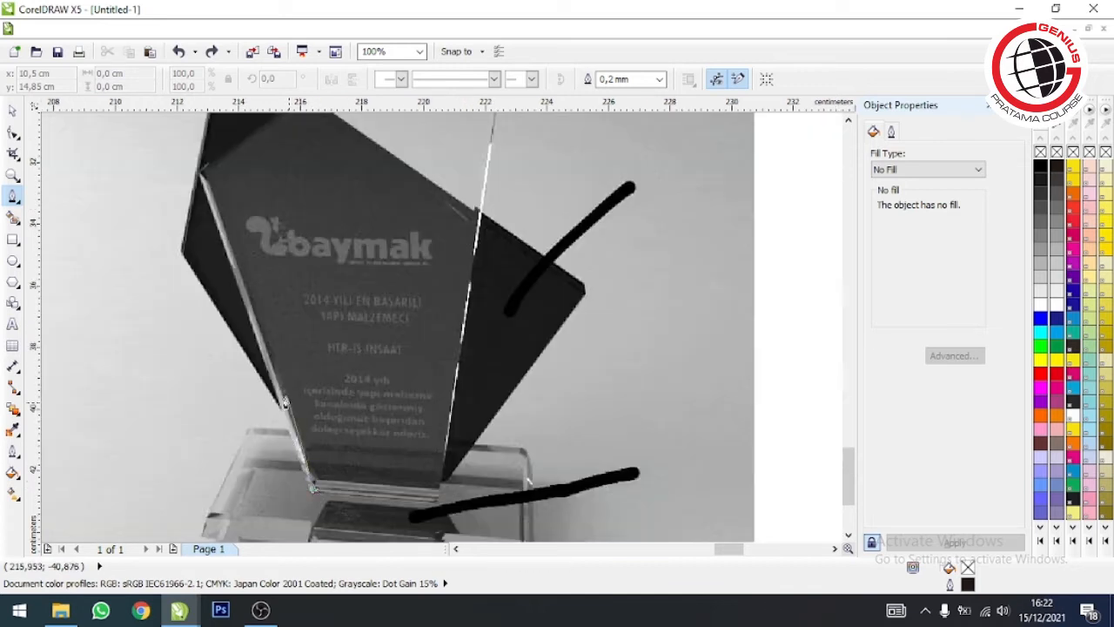
{"action": "left_click", "coordinate": [177, 261]}
{"action": "scroll", "coordinate": [178, 261], "scroll_direction": "down", "scroll_amount": 2}
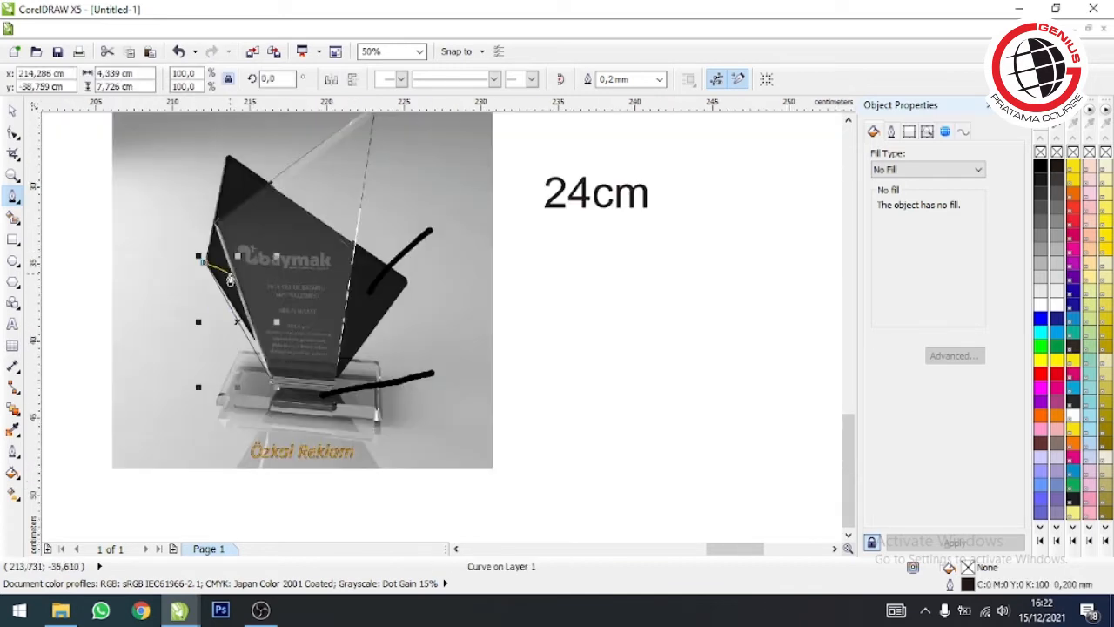
Continue the black plate's outline through its top corner, right corner and lower-right base corner, and close it, about 13.1 by 14.9 cm
{"action": "scroll", "coordinate": [225, 161], "scroll_direction": "up", "scroll_amount": 2}
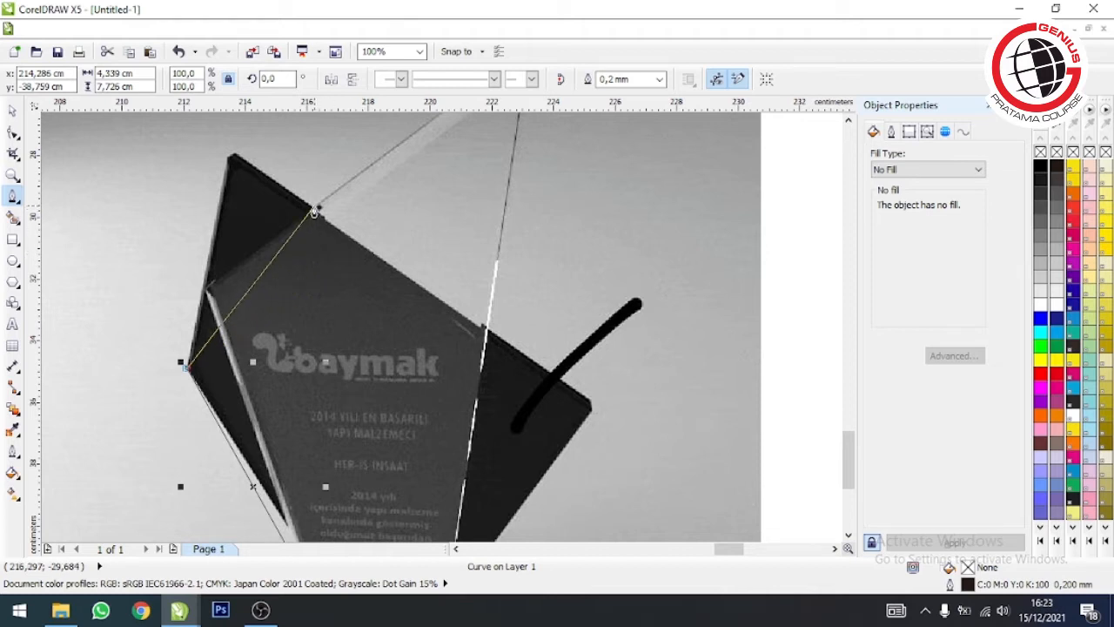
{"action": "left_click", "coordinate": [234, 159]}
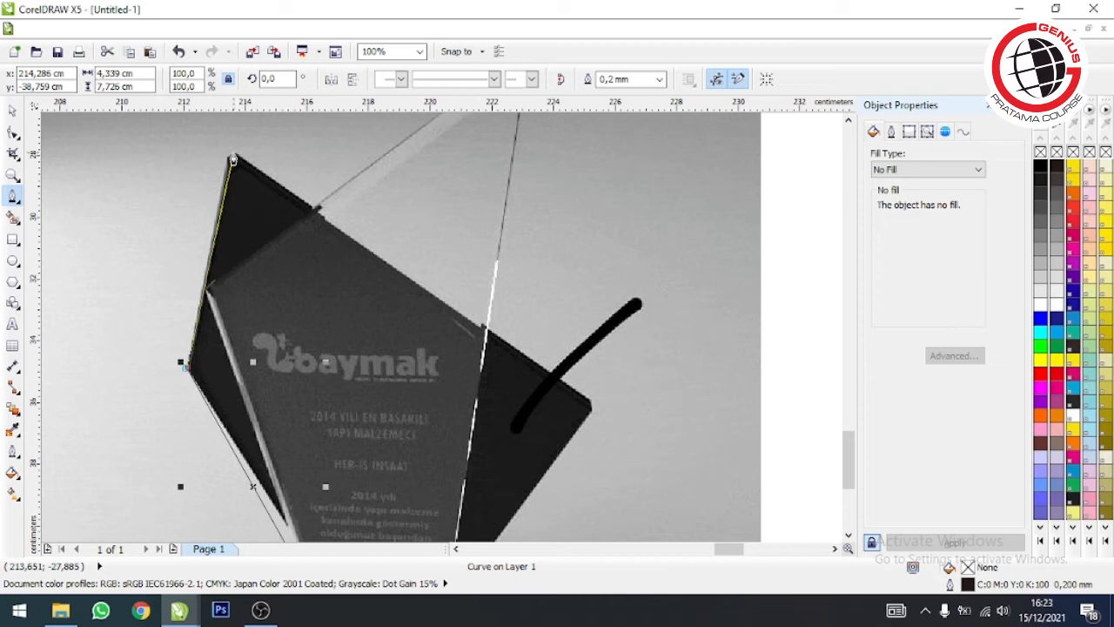
{"action": "left_click", "coordinate": [233, 158]}
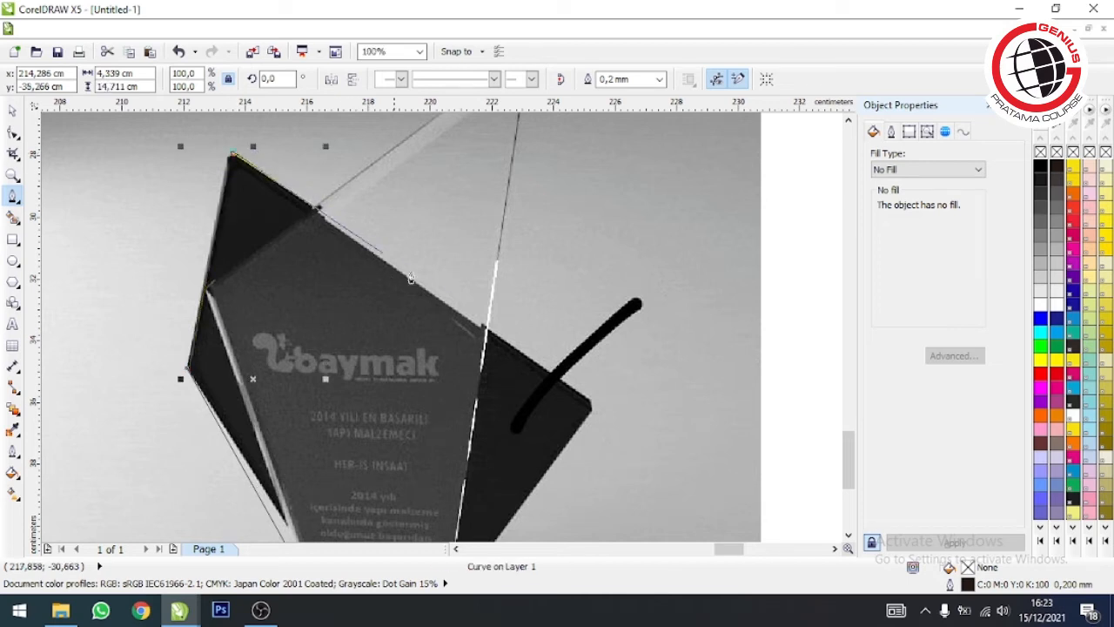
{"action": "left_click", "coordinate": [598, 415]}
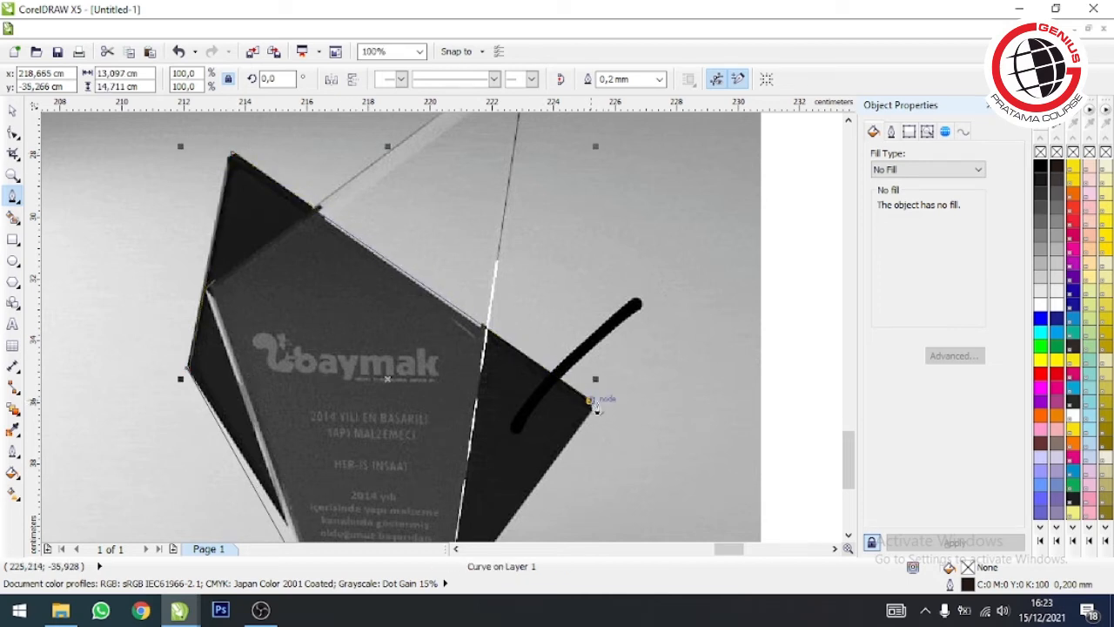
{"action": "scroll", "coordinate": [522, 488], "scroll_direction": "down", "scroll_amount": 2}
{"action": "scroll", "coordinate": [516, 504], "scroll_direction": "up", "scroll_amount": 2}
{"action": "scroll", "coordinate": [517, 505], "scroll_direction": "down", "scroll_amount": 1}
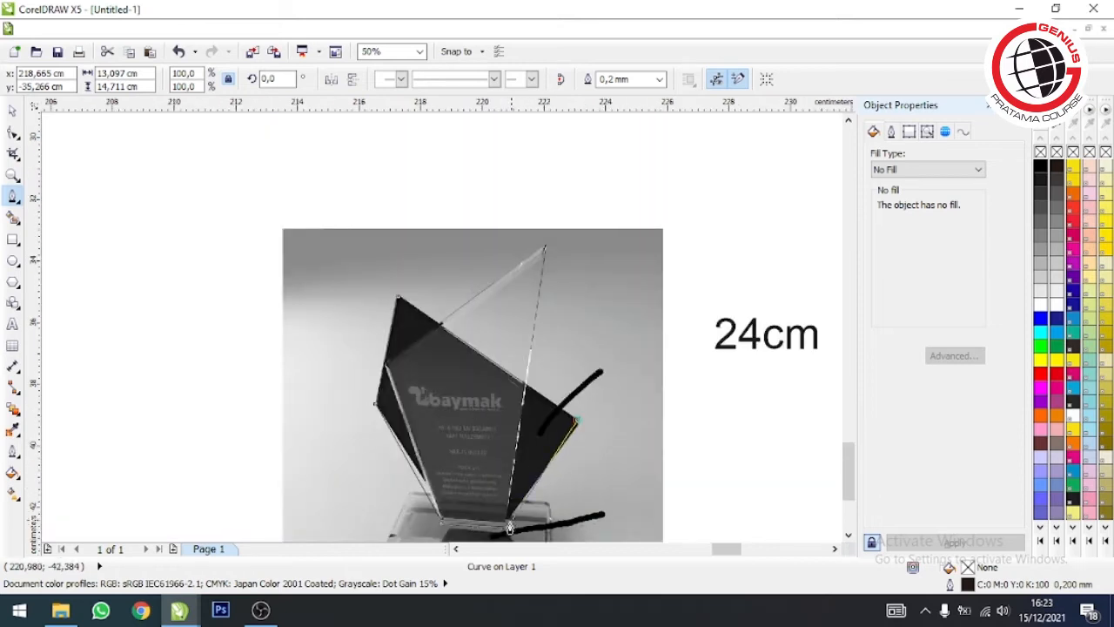
{"action": "scroll", "coordinate": [500, 527], "scroll_direction": "up", "scroll_amount": 2}
{"action": "left_click", "coordinate": [498, 532]}
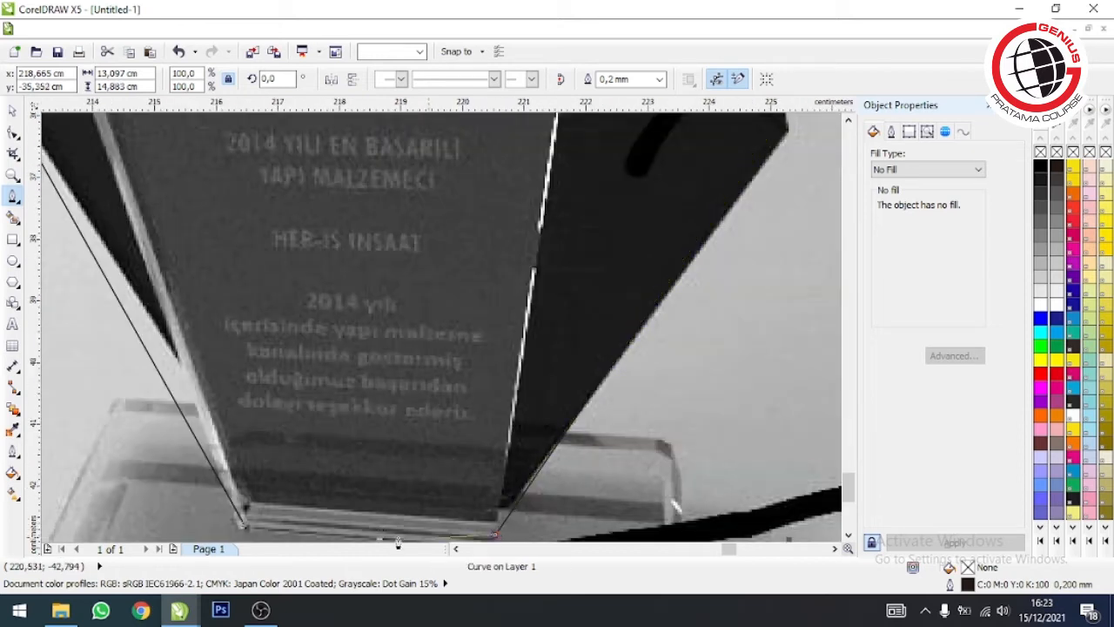
{"action": "left_click", "coordinate": [247, 531]}
Try moving the closed black plate outline off the trophy photo and undo the move
{"action": "left_click", "coordinate": [12, 110]}
{"action": "scroll", "coordinate": [558, 294], "scroll_direction": "down", "scroll_amount": 1}
{"action": "scroll", "coordinate": [557, 294], "scroll_direction": "down", "scroll_amount": 1}
{"action": "left_click_drag", "start_coordinate": [522, 262], "coordinate": [167, 325]}
{"action": "left_click", "coordinate": [262, 431]}
{"action": "key", "text": "ctrl+z"}
{"action": "left_click", "coordinate": [266, 433]}
{"action": "scroll", "coordinate": [680, 160], "scroll_direction": "down", "scroll_amount": 1}
{"action": "scroll", "coordinate": [639, 157], "scroll_direction": "up", "scroll_amount": 1}
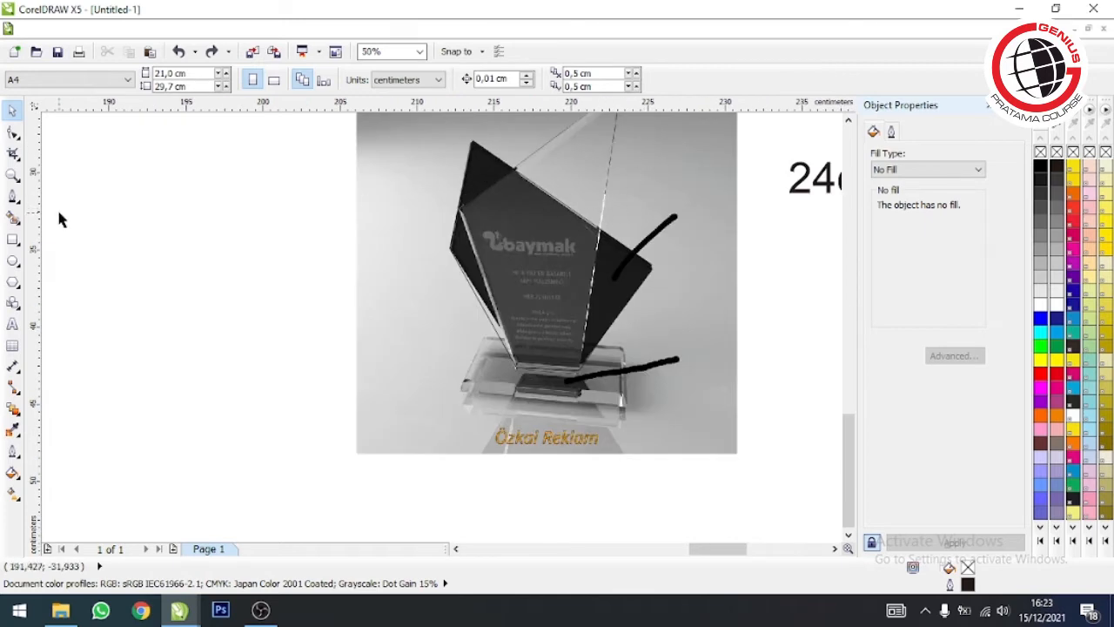
Try a horizontal guideline across the lower part of the trophy plaque and delete it
{"action": "left_click", "coordinate": [13, 196]}
{"action": "scroll", "coordinate": [706, 266], "scroll_direction": "up", "scroll_amount": 1}
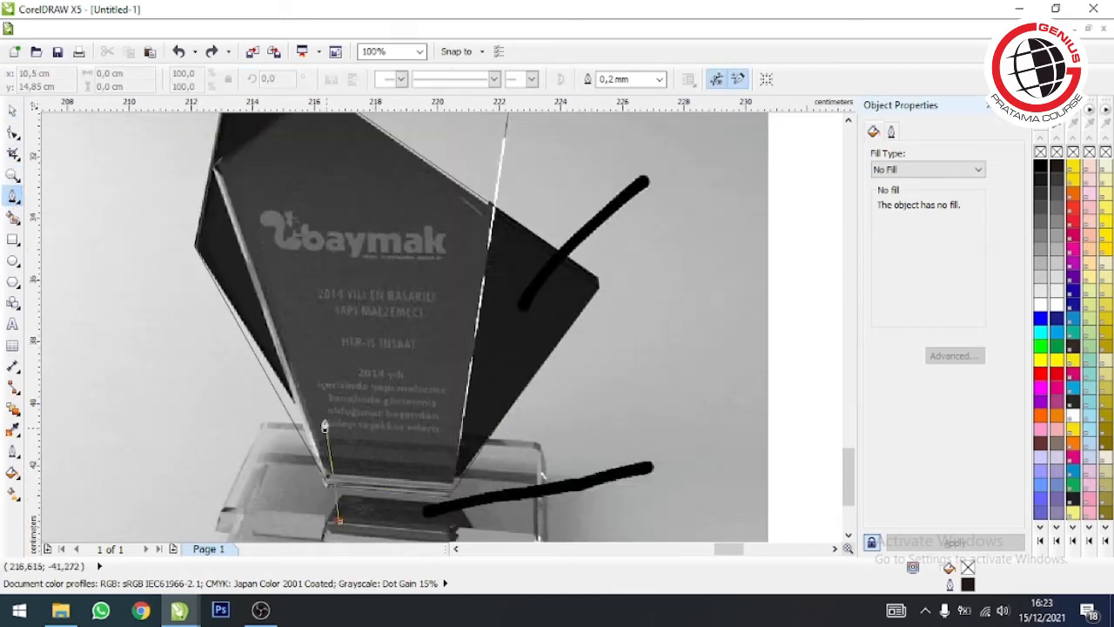
{"action": "scroll", "coordinate": [351, 515], "scroll_direction": "up", "scroll_amount": 1}
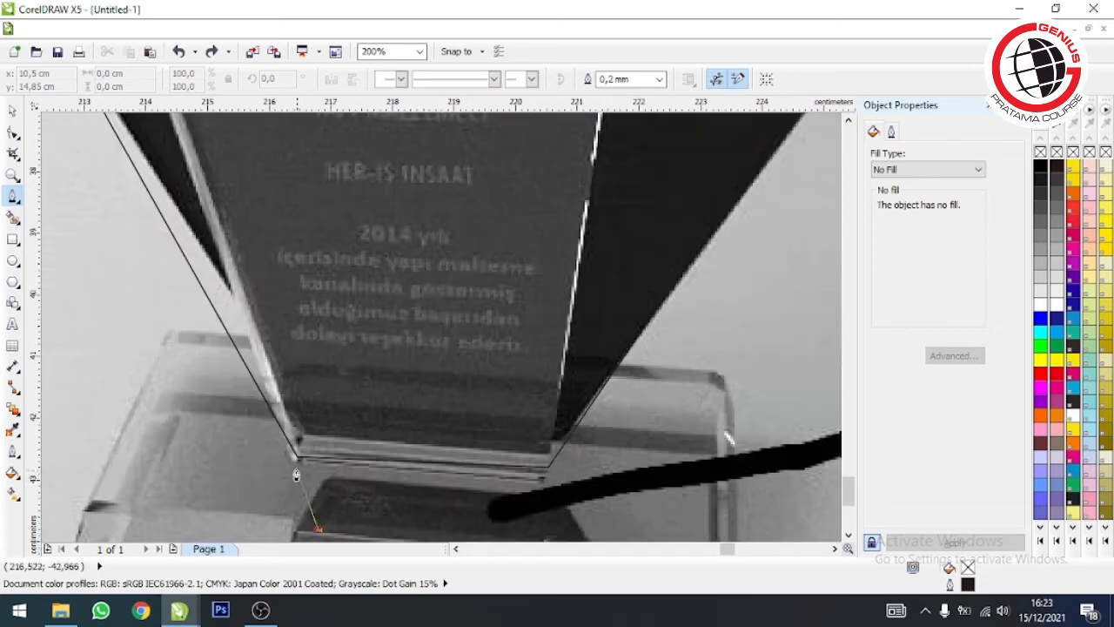
{"action": "left_click", "coordinate": [460, 115]}
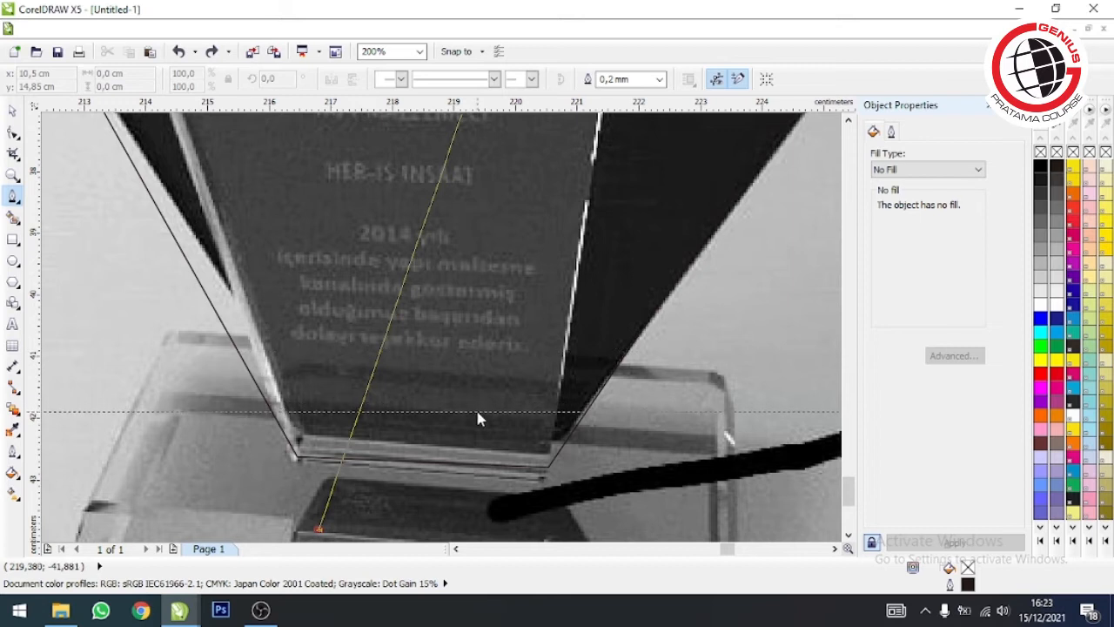
{"action": "left_click_drag", "start_coordinate": [476, 463], "coordinate": [491, 400]}
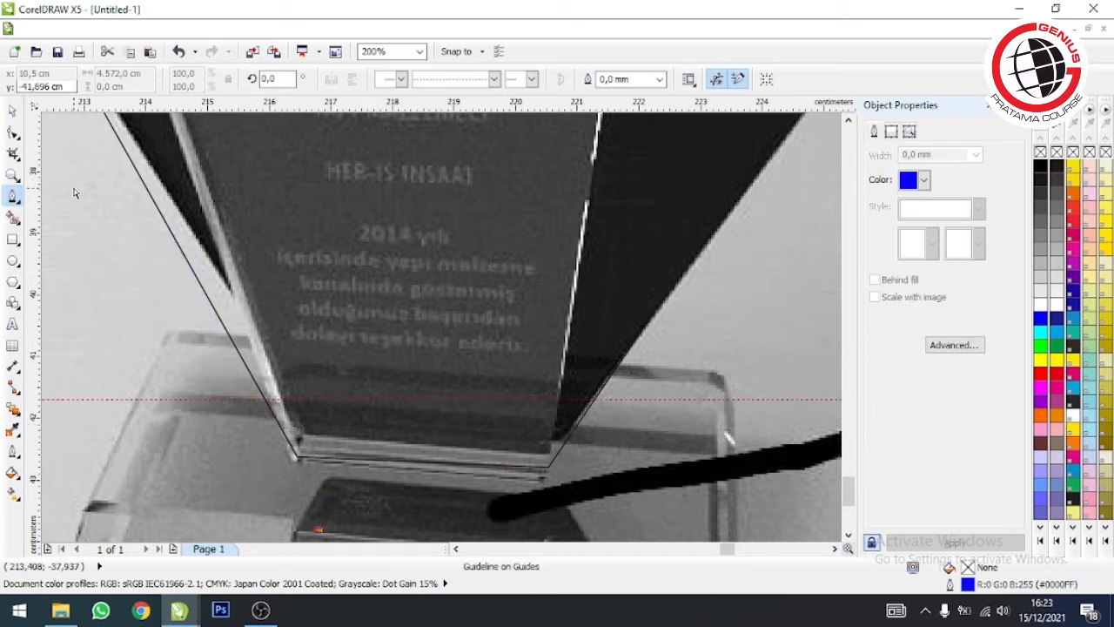
{"action": "left_click", "coordinate": [12, 110]}
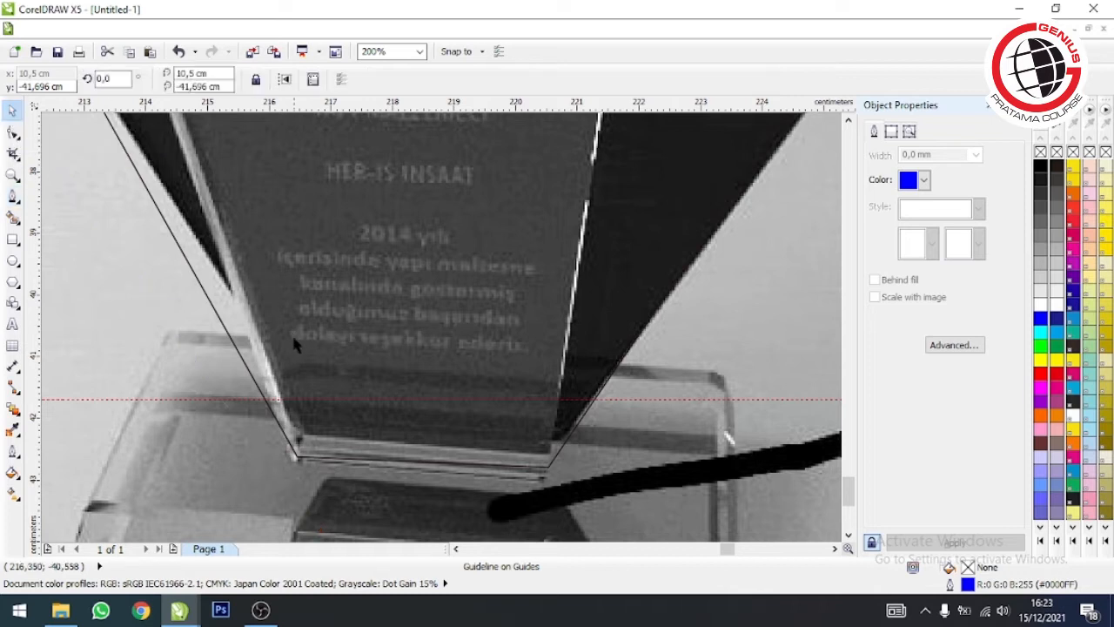
{"action": "key", "text": "Delete"}
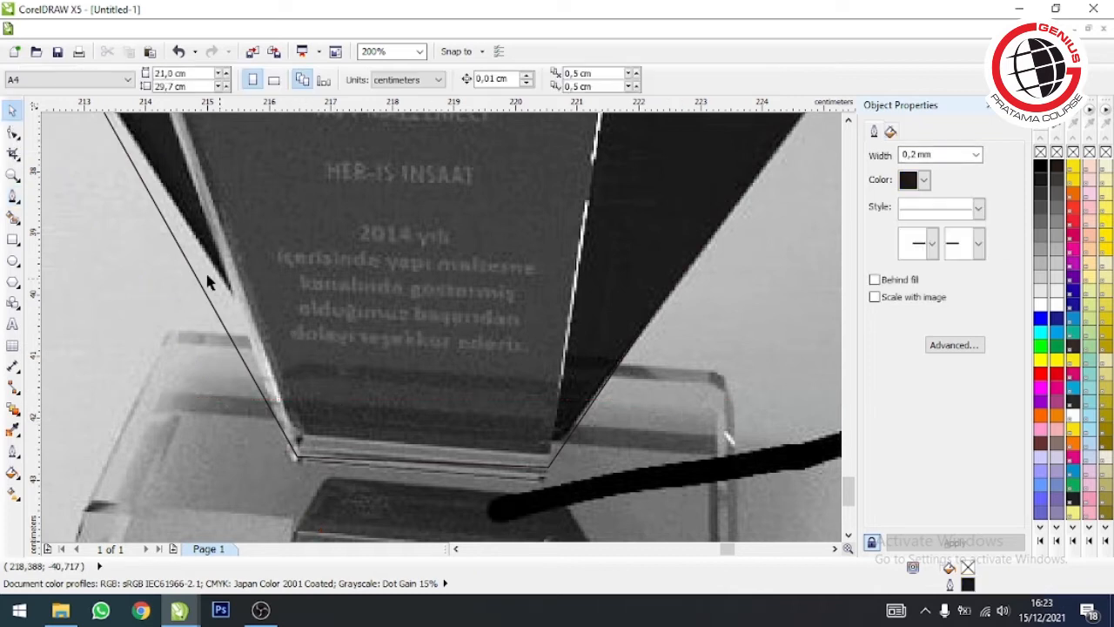
Start a Pen outline of the clear front plate from the base's left side up to its left corner, about 3.8 by 11.5 cm
{"action": "left_click", "coordinate": [12, 195]}
{"action": "scroll", "coordinate": [284, 402], "scroll_direction": "down", "scroll_amount": 2}
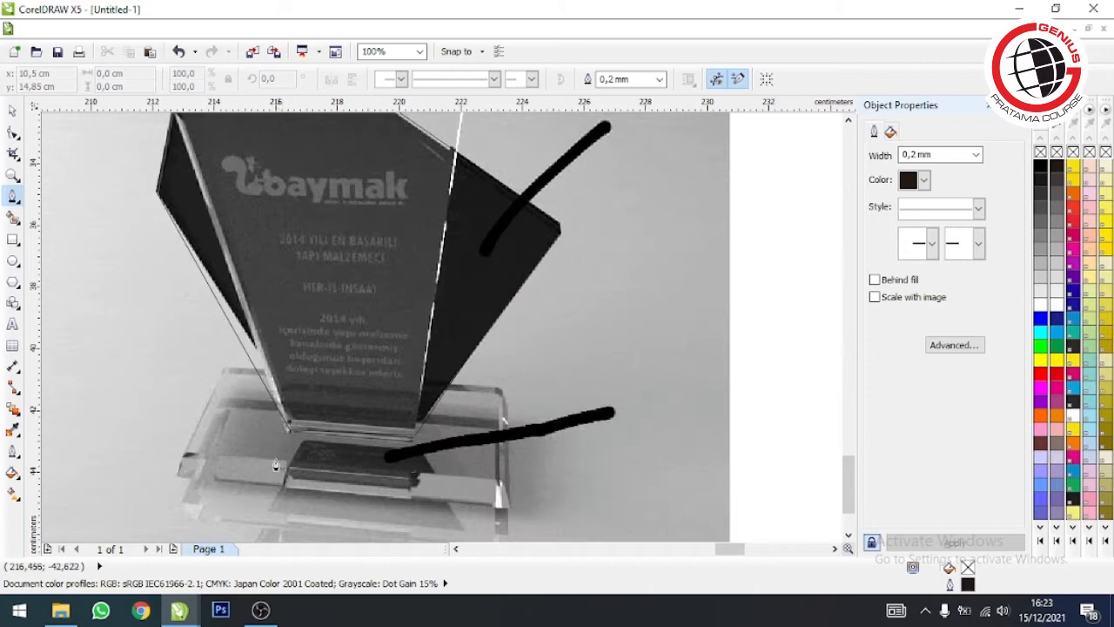
{"action": "left_click", "coordinate": [294, 459]}
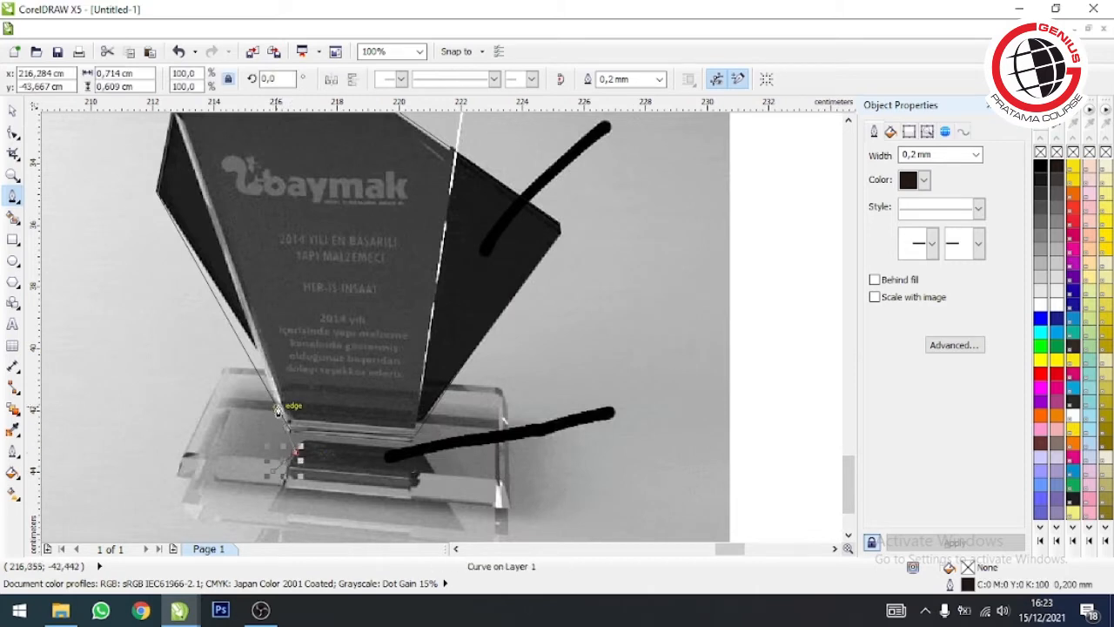
{"action": "scroll", "coordinate": [286, 435], "scroll_direction": "down", "scroll_amount": 2}
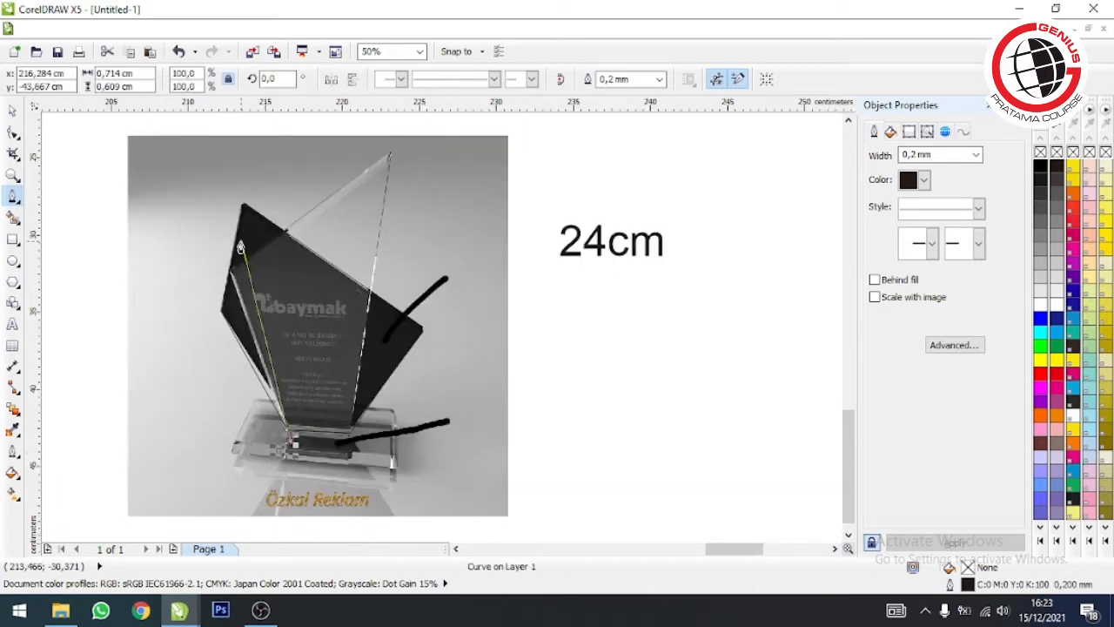
{"action": "scroll", "coordinate": [240, 261], "scroll_direction": "up", "scroll_amount": 2}
{"action": "left_click", "coordinate": [224, 310]}
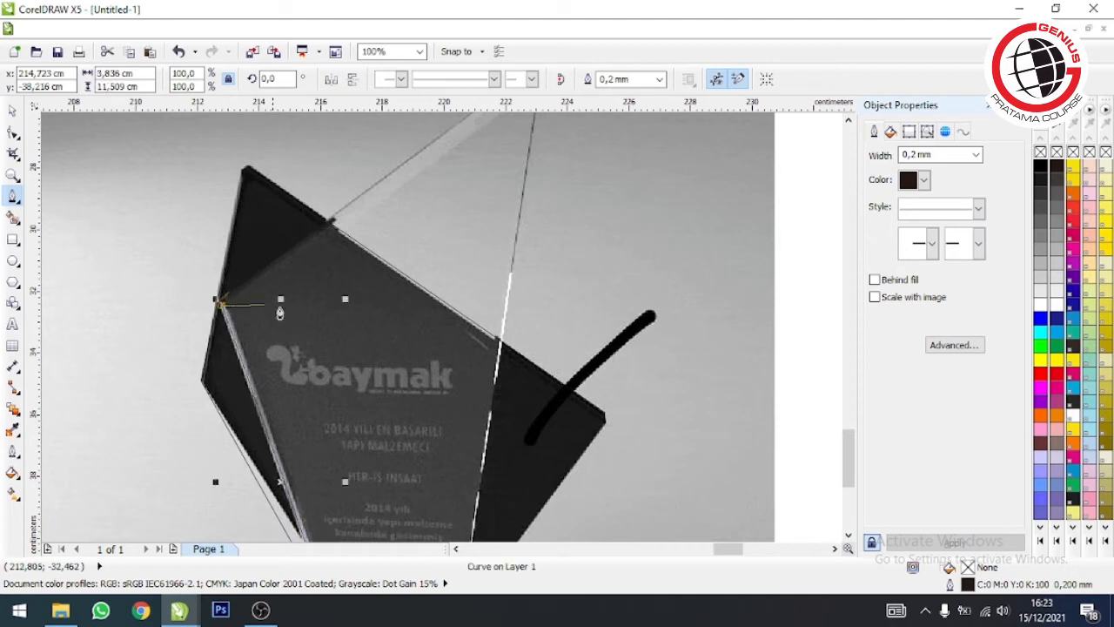
Extend the clear plate's outline to its top tip and down to the base's right side, and close it, about 10.5 by 19.8 cm
{"action": "scroll", "coordinate": [295, 289], "scroll_direction": "down", "scroll_amount": 1}
{"action": "scroll", "coordinate": [424, 189], "scroll_direction": "up", "scroll_amount": 1}
{"action": "left_click", "coordinate": [424, 186]}
{"action": "scroll", "coordinate": [418, 190], "scroll_direction": "down", "scroll_amount": 1}
{"action": "scroll", "coordinate": [400, 290], "scroll_direction": "down", "scroll_amount": 1}
{"action": "scroll", "coordinate": [341, 431], "scroll_direction": "up", "scroll_amount": 2}
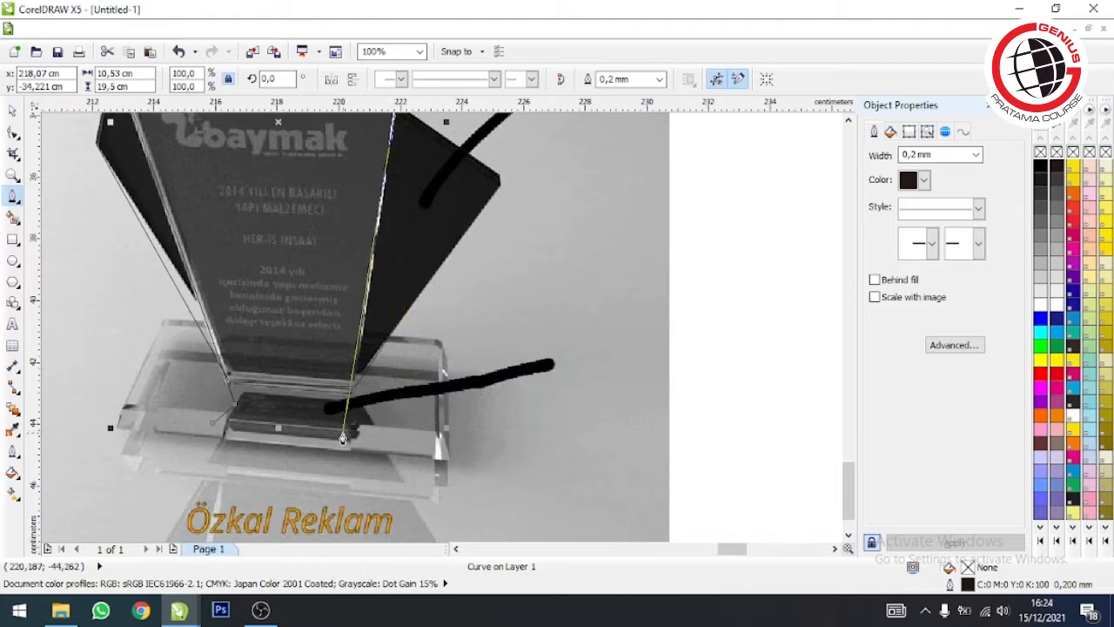
{"action": "left_click", "coordinate": [343, 435]}
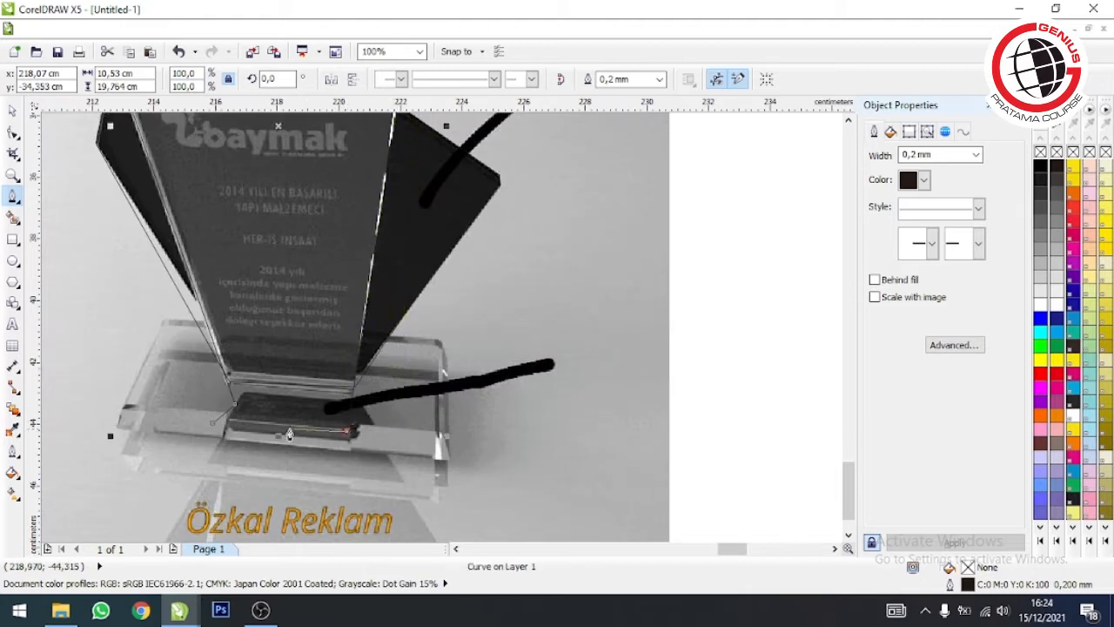
{"action": "left_click", "coordinate": [213, 423]}
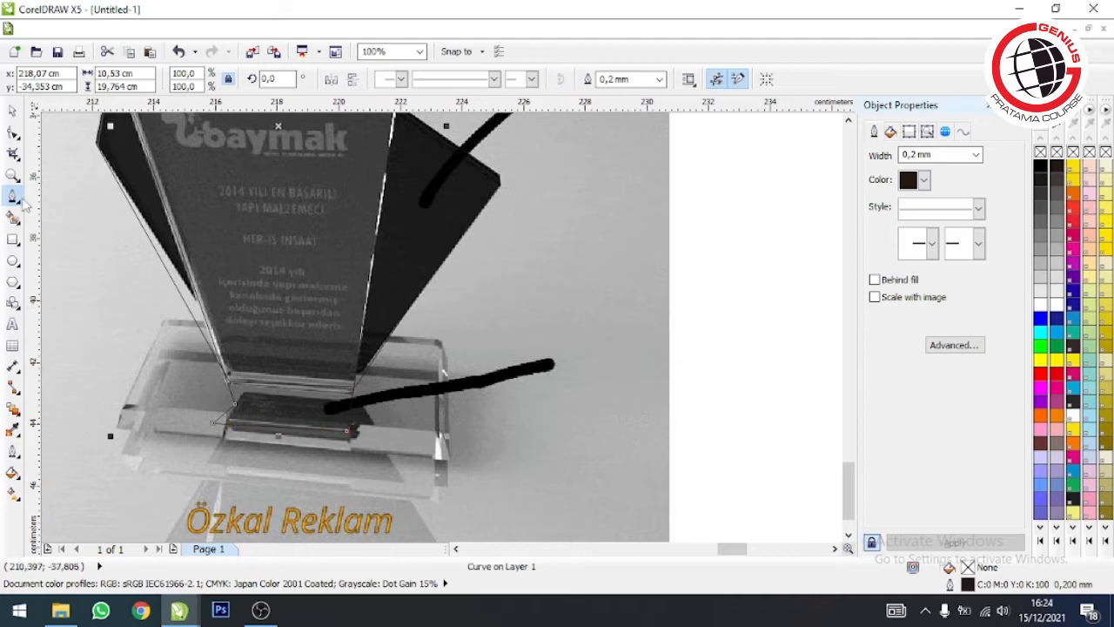
Try moving both traced plate outlines together beside the photo and undo the move
{"action": "left_click", "coordinate": [13, 111]}
{"action": "key", "text": "F3"}
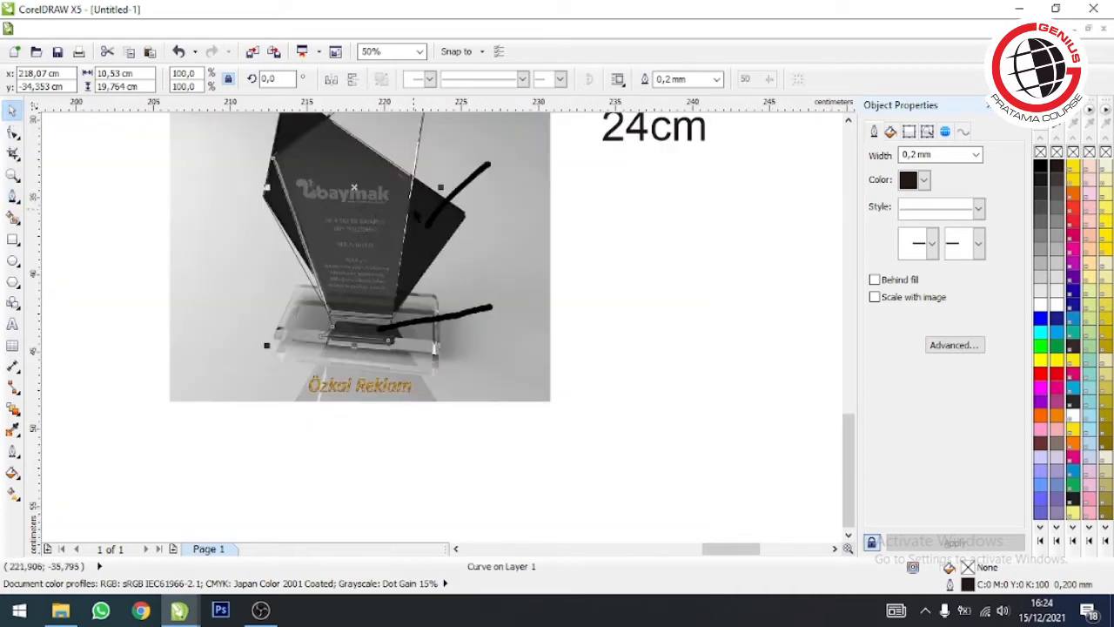
{"action": "left_click", "coordinate": [442, 217], "text": "shift"}
{"action": "left_click_drag", "start_coordinate": [442, 217], "coordinate": [762, 282]}
{"action": "left_click", "coordinate": [775, 390]}
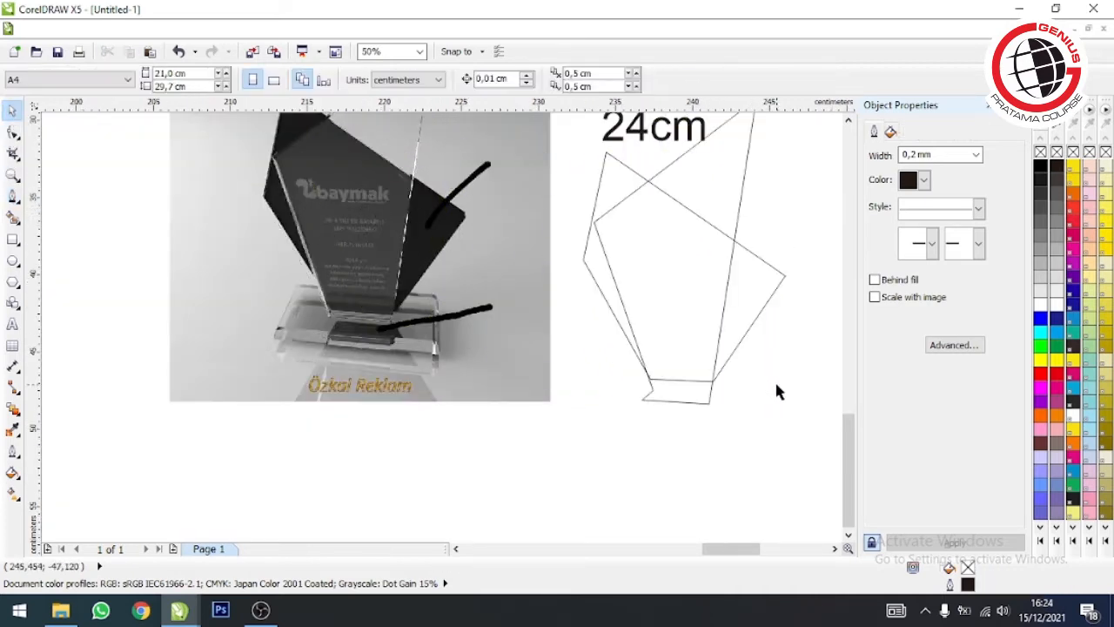
{"action": "key", "text": "ctrl+z"}
Try again to pull the traced plate outlines off the photo, and undo the moves
{"action": "left_click", "coordinate": [754, 394]}
{"action": "left_click", "coordinate": [352, 195]}
{"action": "left_click_drag", "start_coordinate": [351, 192], "coordinate": [690, 248]}
{"action": "left_click", "coordinate": [690, 249]}
{"action": "left_click", "coordinate": [359, 184]}
{"action": "left_click", "coordinate": [437, 213], "text": "shift"}
{"action": "left_click_drag", "start_coordinate": [436, 213], "coordinate": [714, 308]}
{"action": "key", "text": "ctrl+z"}
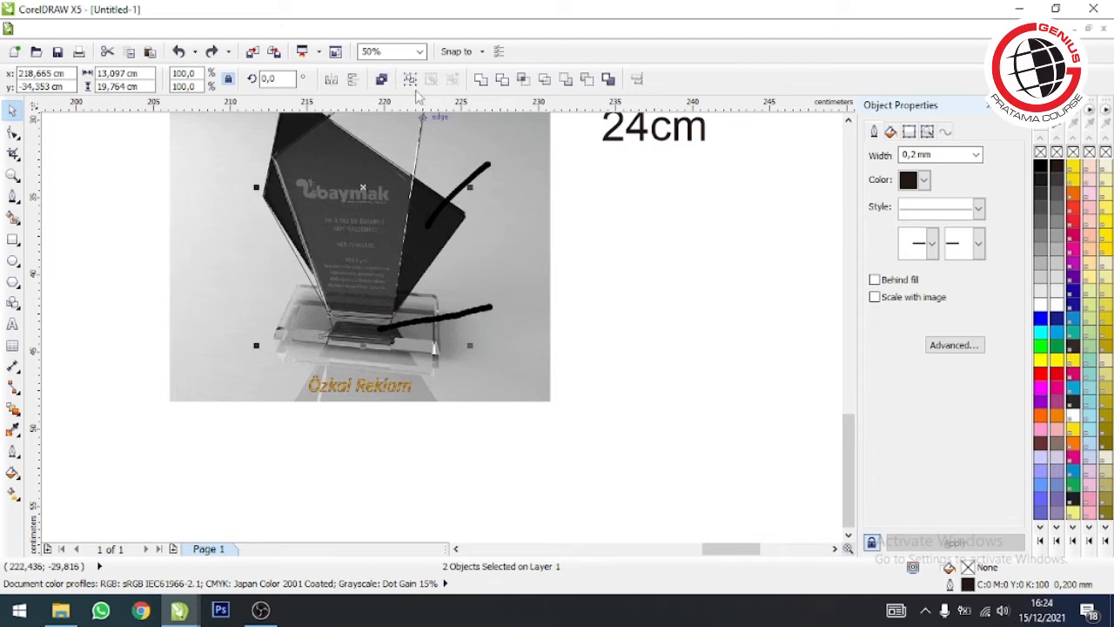
Draw a rectangle about 8.7 by 3.4 cm over the trophy's base, covering the lower ends of the plate outlines
{"action": "left_click", "coordinate": [13, 239]}
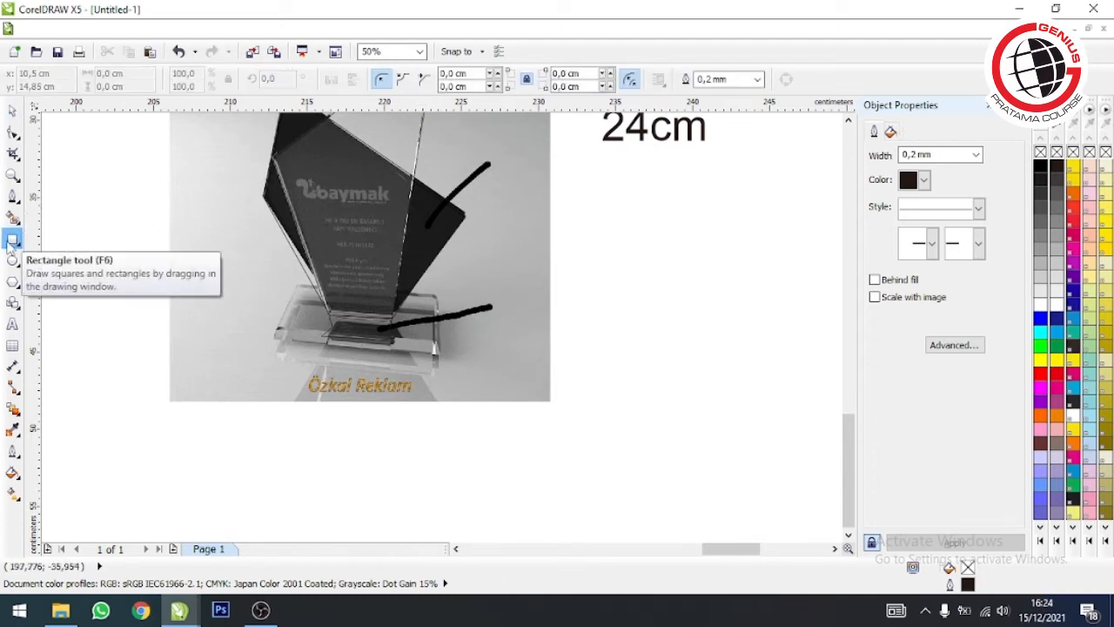
{"action": "scroll", "coordinate": [324, 312], "scroll_direction": "up", "scroll_amount": 1}
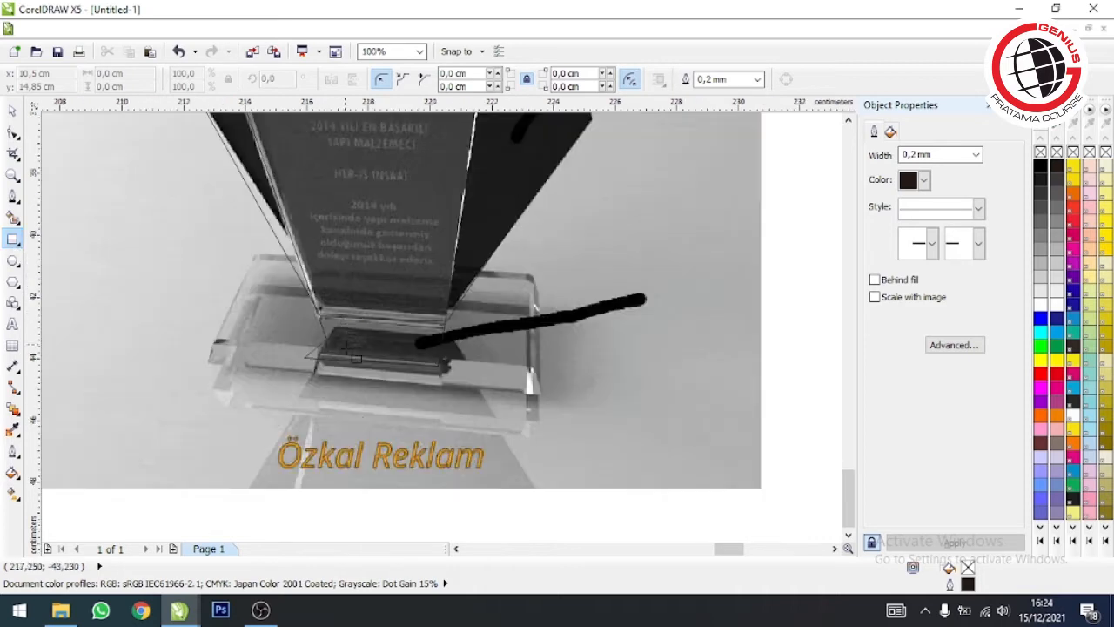
{"action": "scroll", "coordinate": [314, 416], "scroll_direction": "up", "scroll_amount": 1}
{"action": "left_click_drag", "start_coordinate": [145, 442], "coordinate": [681, 231]}
{"action": "scroll", "coordinate": [314, 199], "scroll_direction": "up", "scroll_amount": 1}
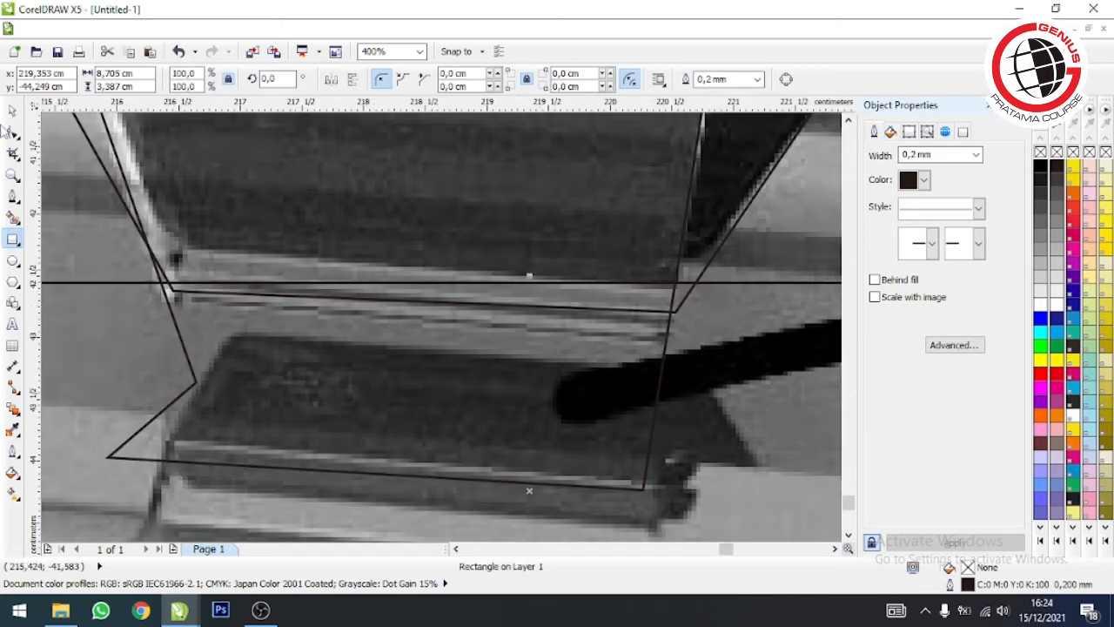
{"action": "left_click", "coordinate": [13, 109]}
{"action": "scroll", "coordinate": [378, 261], "scroll_direction": "down", "scroll_amount": 1}
{"action": "left_click", "coordinate": [451, 455]}
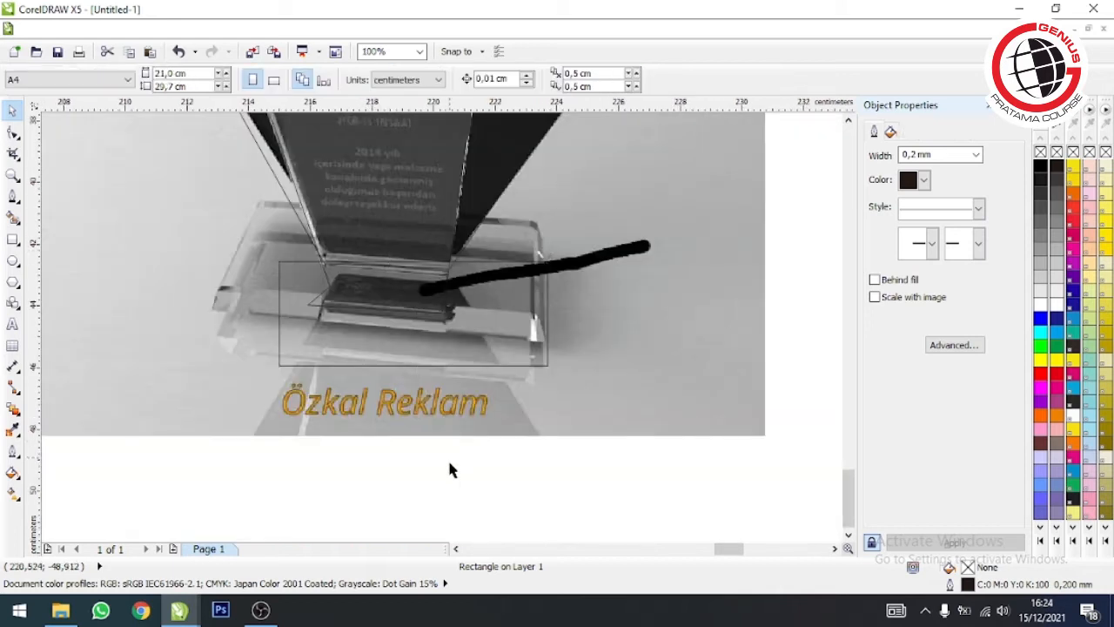
Trim the lower ends of the plate outlines with the base rectangle and remove the rectangle
{"action": "scroll", "coordinate": [377, 199], "scroll_direction": "up", "scroll_amount": 2}
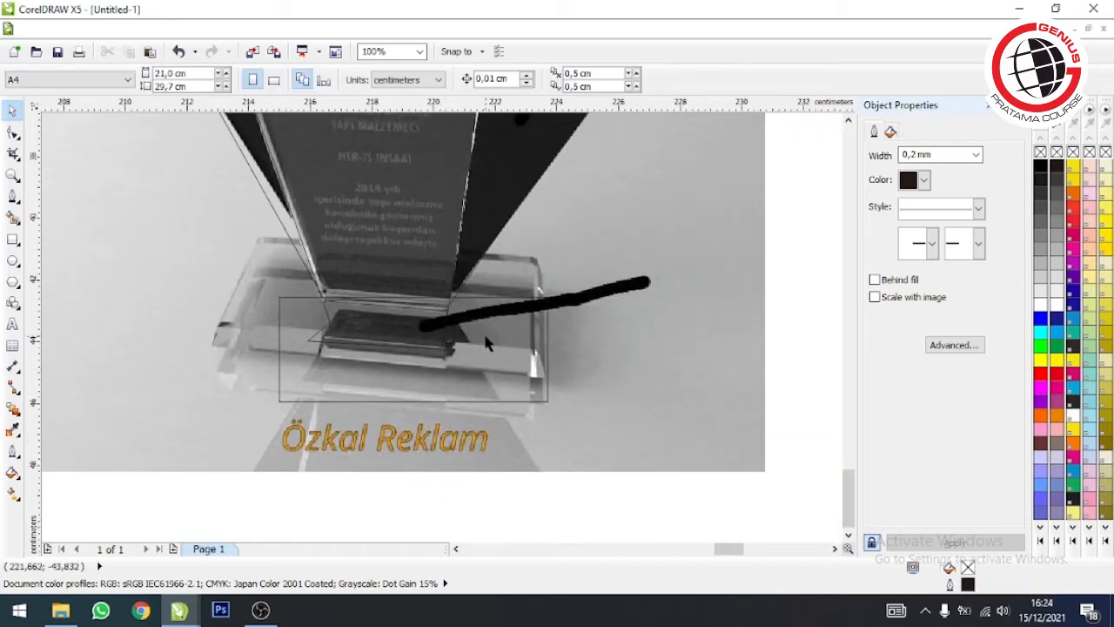
{"action": "scroll", "coordinate": [401, 304], "scroll_direction": "down", "scroll_amount": 2}
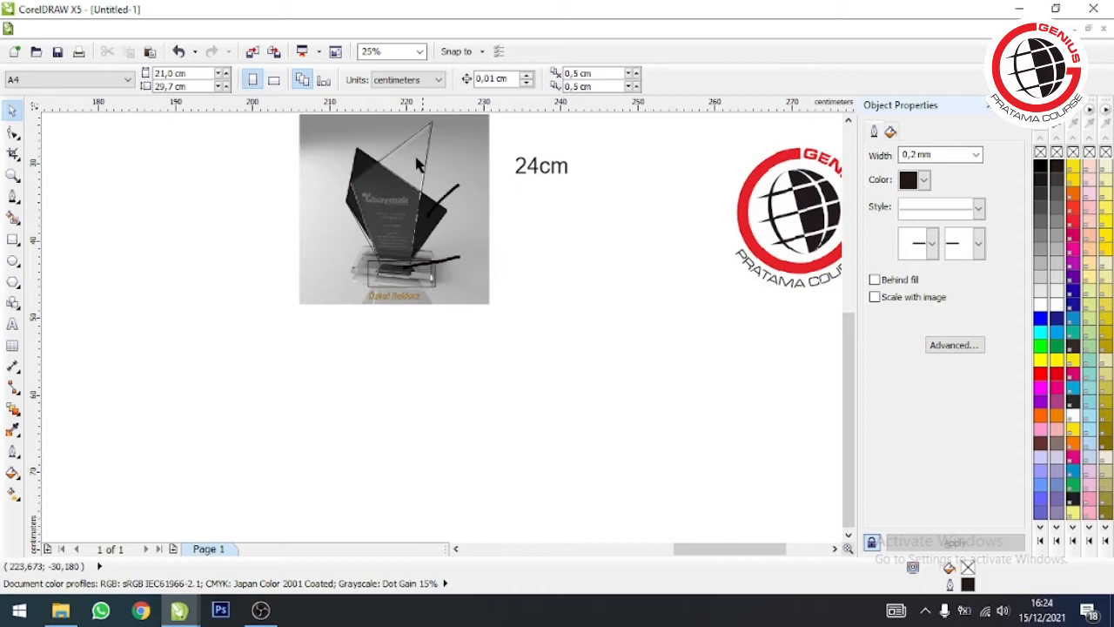
{"action": "scroll", "coordinate": [402, 311], "scroll_direction": "up", "scroll_amount": 1}
{"action": "scroll", "coordinate": [386, 389], "scroll_direction": "up", "scroll_amount": 1}
{"action": "left_click", "coordinate": [398, 420]}
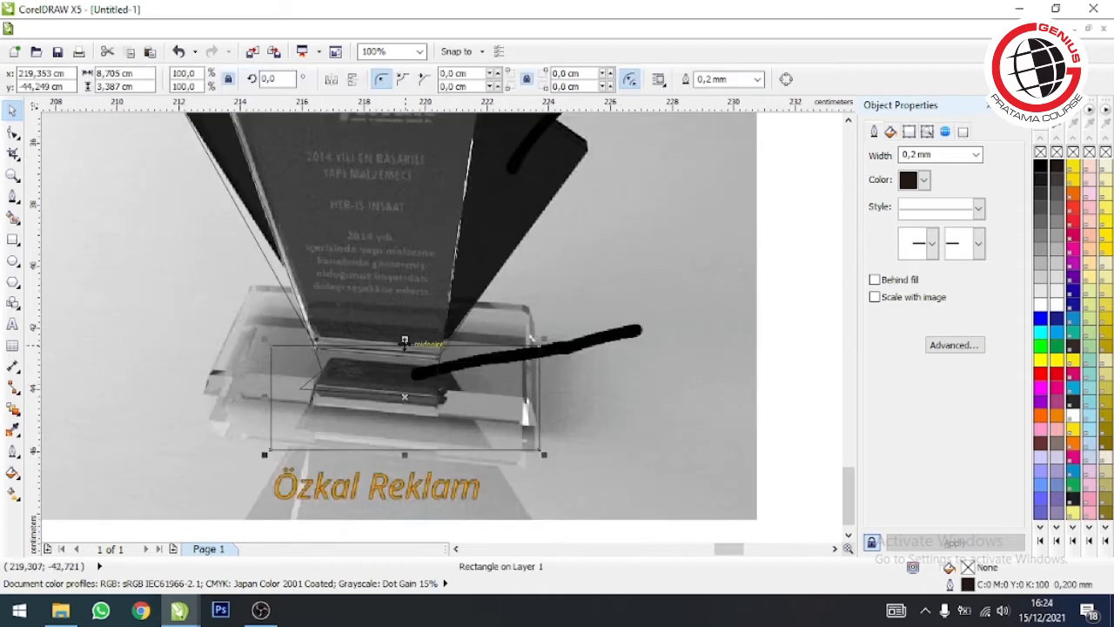
{"action": "left_click", "coordinate": [370, 212], "text": "shift"}
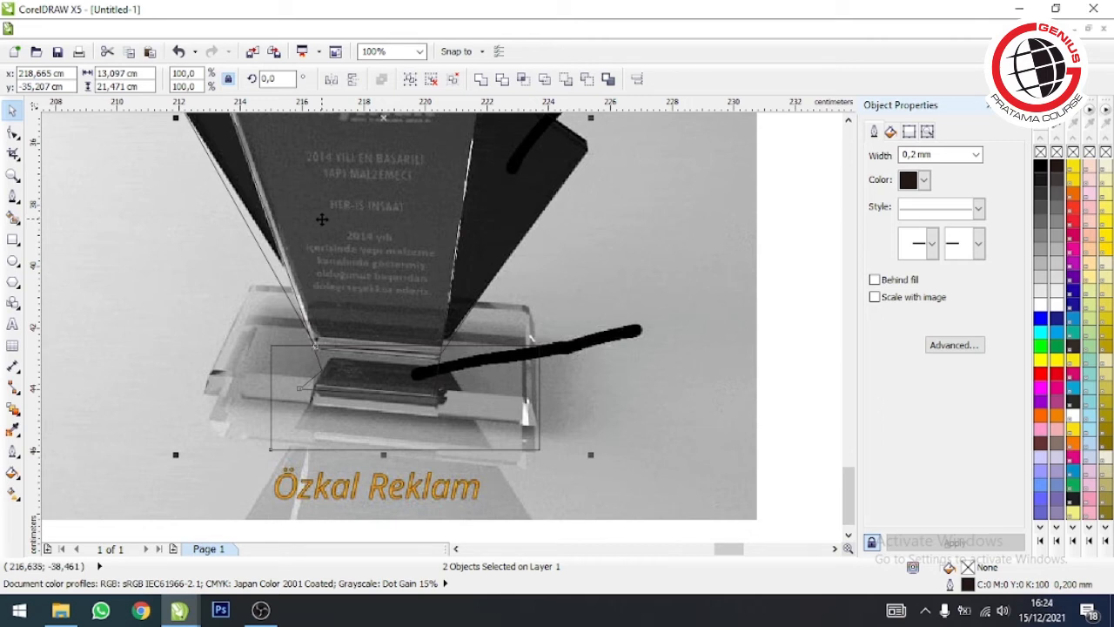
{"action": "left_click", "coordinate": [502, 80]}
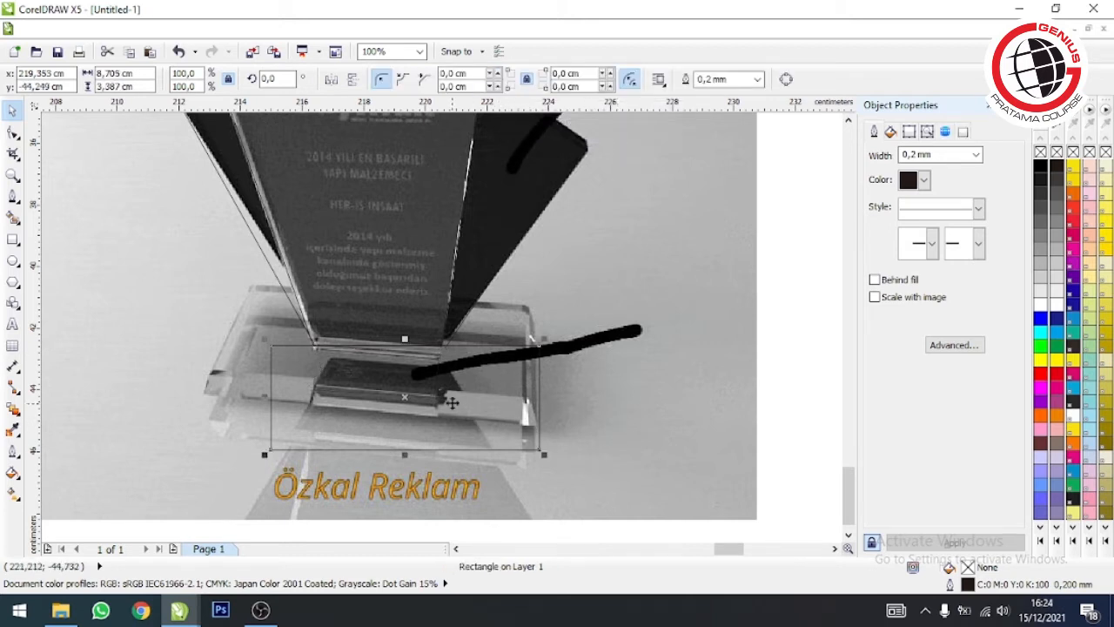
{"action": "key", "text": "Escape"}
Try moving the trimmed plate outlines off the photo, undo the move, and inspect their lower corners
{"action": "left_click_drag", "start_coordinate": [340, 258], "coordinate": [662, 411]}
{"action": "key", "text": "ctrl+z"}
{"action": "scroll", "coordinate": [435, 349], "scroll_direction": "up", "scroll_amount": 4}
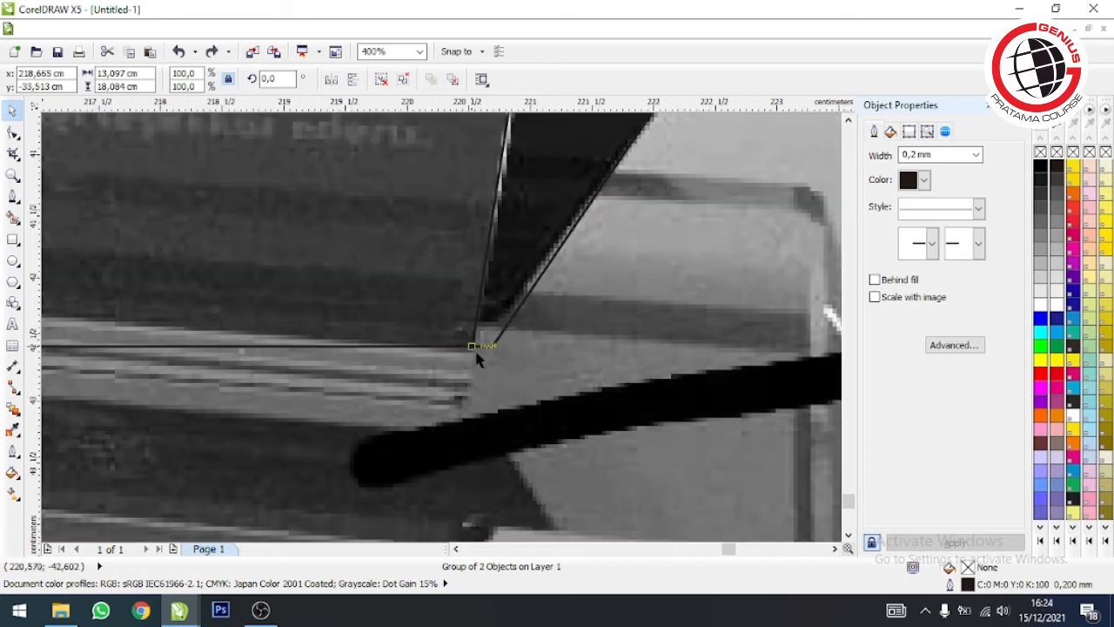
{"action": "scroll", "coordinate": [477, 357], "scroll_direction": "up", "scroll_amount": 1}
{"action": "scroll", "coordinate": [475, 348], "scroll_direction": "down", "scroll_amount": 1}
{"action": "scroll", "coordinate": [457, 318], "scroll_direction": "up", "scroll_amount": 2}
{"action": "scroll", "coordinate": [483, 316], "scroll_direction": "down", "scroll_amount": 3}
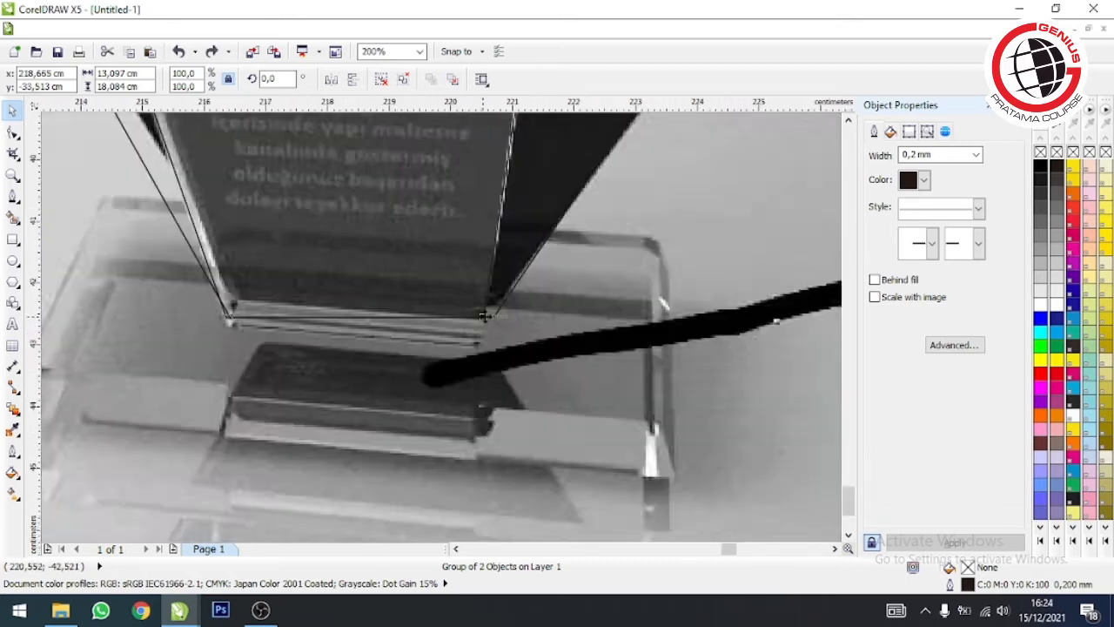
{"action": "scroll", "coordinate": [484, 316], "scroll_direction": "down", "scroll_amount": 1}
{"action": "left_click", "coordinate": [803, 224]}
{"action": "scroll", "coordinate": [741, 279], "scroll_direction": "down", "scroll_amount": 2}
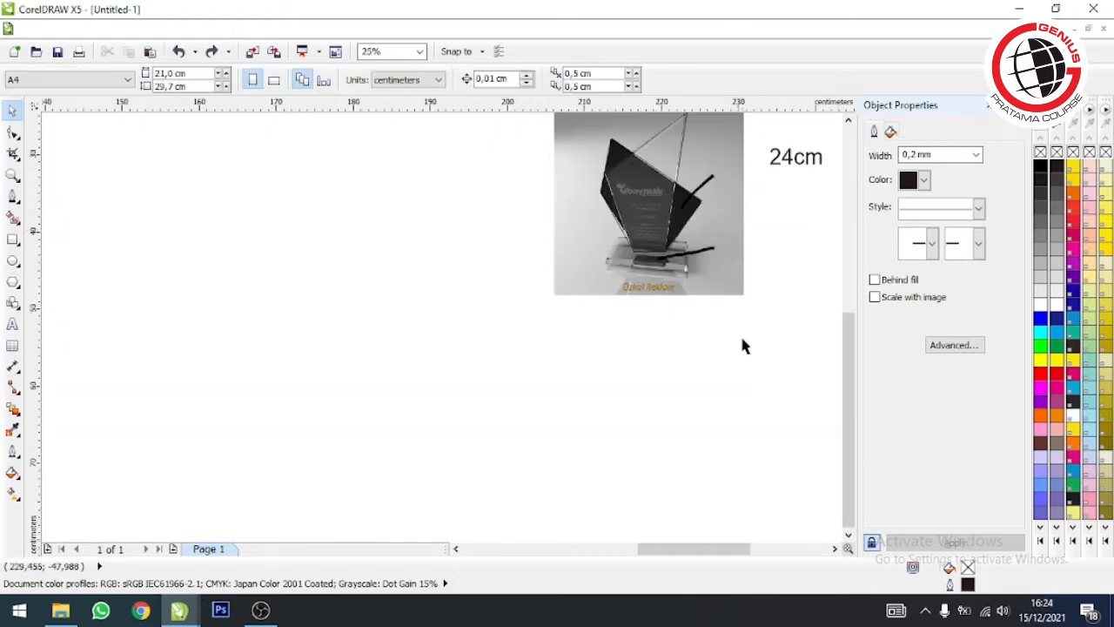
Move the trimmed plate outlines off the reference photo into the empty area below the 24cm label
{"action": "left_click_drag", "start_coordinate": [838, 244], "coordinate": [801, 154]}
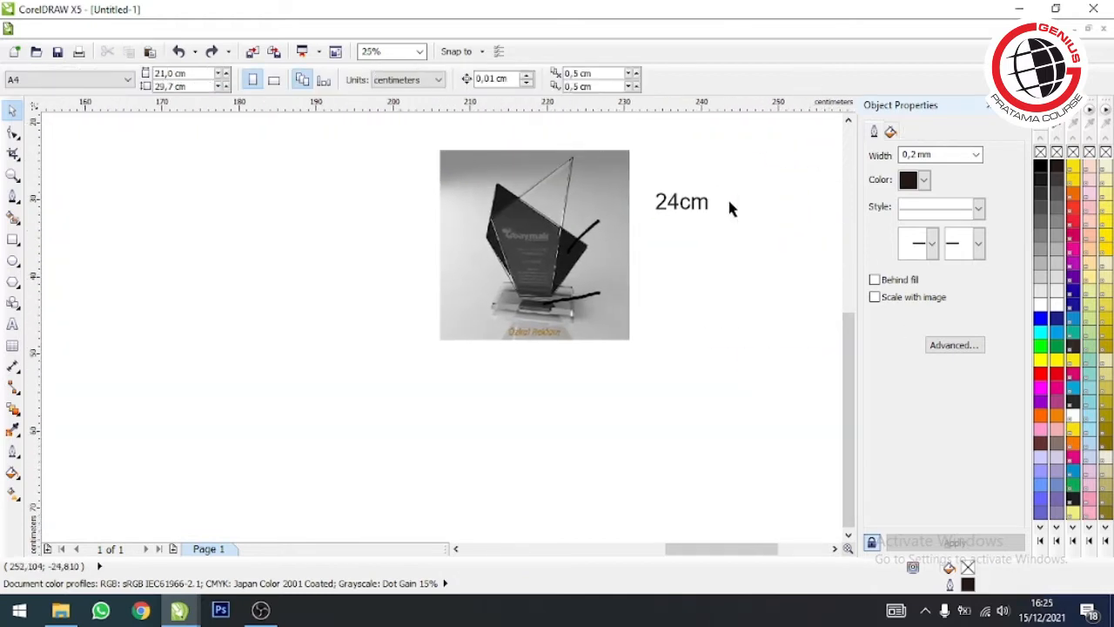
{"action": "scroll", "coordinate": [729, 209], "scroll_direction": "up", "scroll_amount": 1}
{"action": "left_click_drag", "start_coordinate": [686, 307], "coordinate": [707, 344]}
{"action": "left_click", "coordinate": [763, 390]}
{"action": "left_click_drag", "start_coordinate": [458, 284], "coordinate": [228, 289]}
{"action": "left_click_drag", "start_coordinate": [693, 281], "coordinate": [588, 333]}
{"action": "left_click_drag", "start_coordinate": [781, 397], "coordinate": [789, 548]}
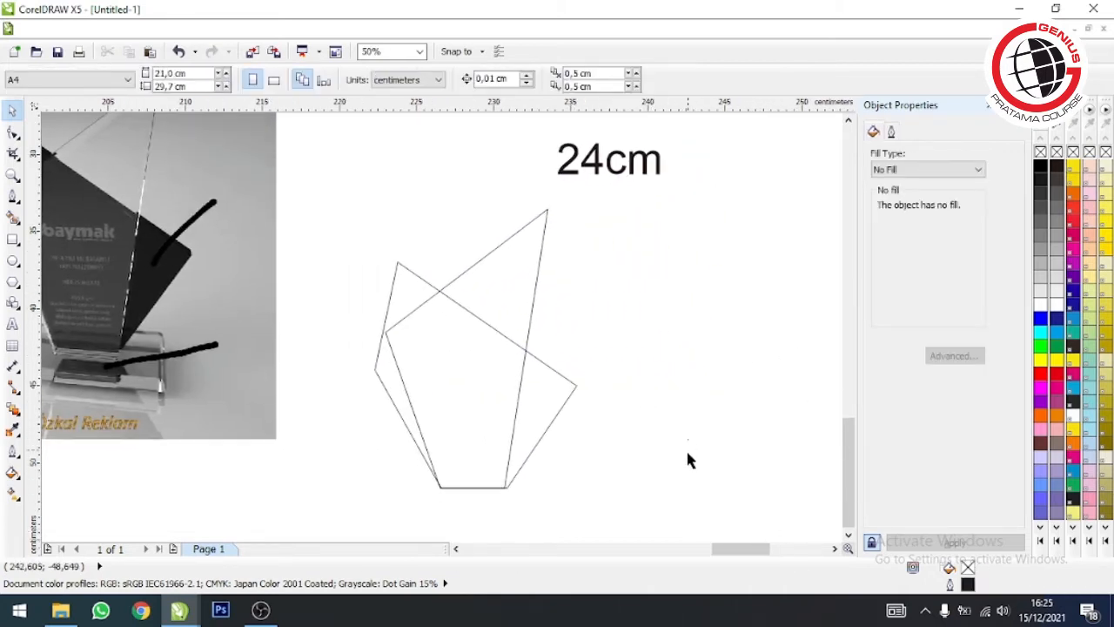
{"action": "left_click", "coordinate": [430, 355]}
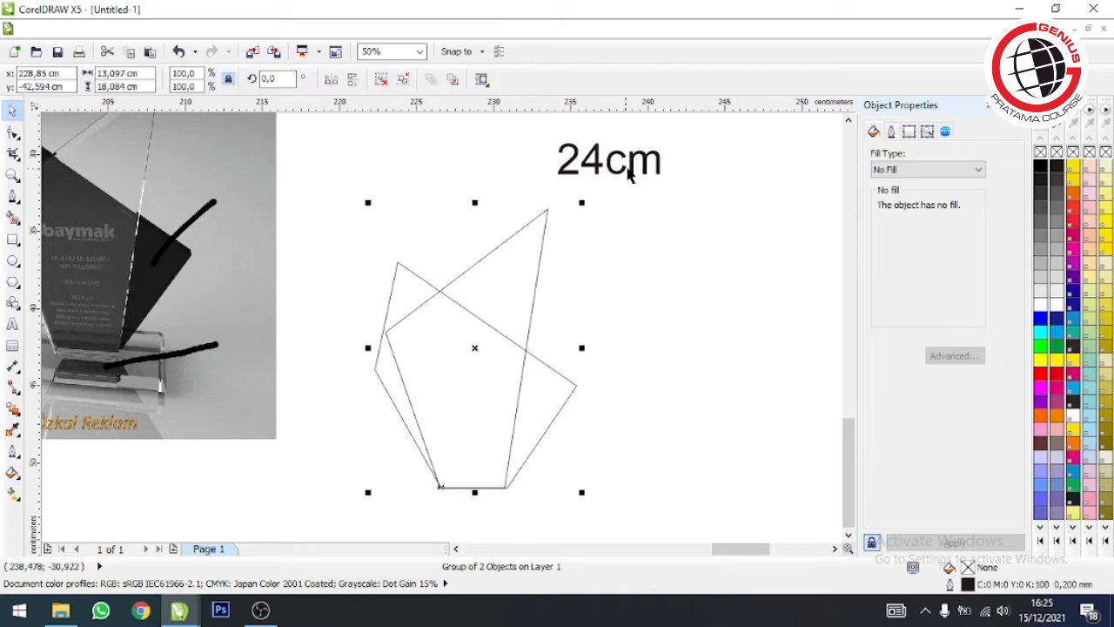
Unlock the plate outlines' size ratio, check the width and height values, and lock the ratio again
{"action": "left_click", "coordinate": [666, 296]}
{"action": "left_click", "coordinate": [470, 268]}
{"action": "left_click", "coordinate": [230, 81]}
{"action": "left_click", "coordinate": [131, 74]}
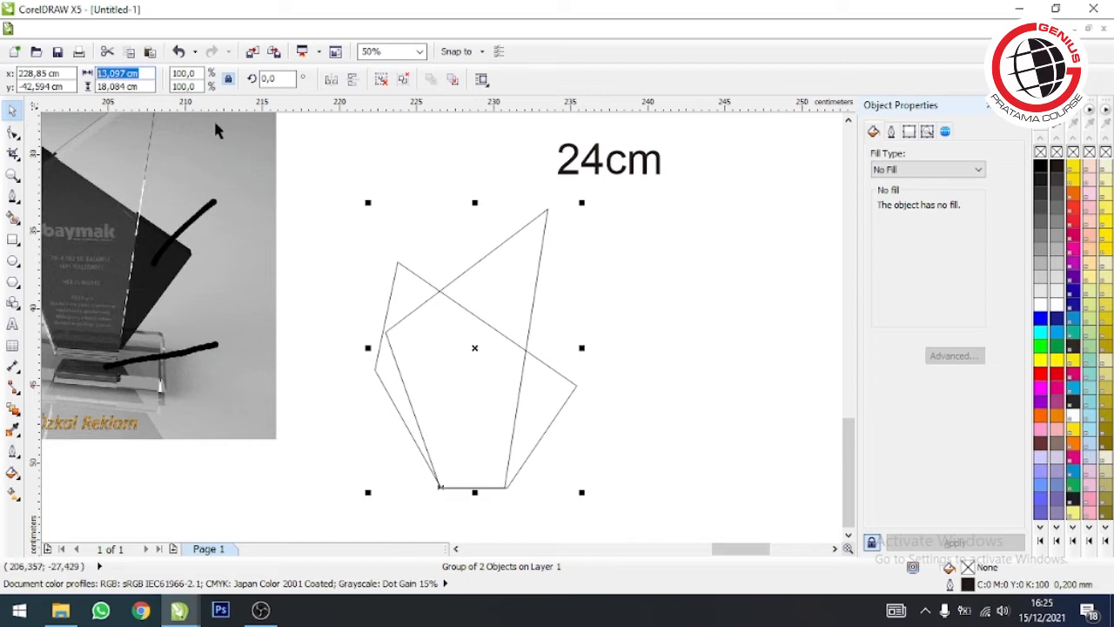
{"action": "left_click", "coordinate": [228, 80]}
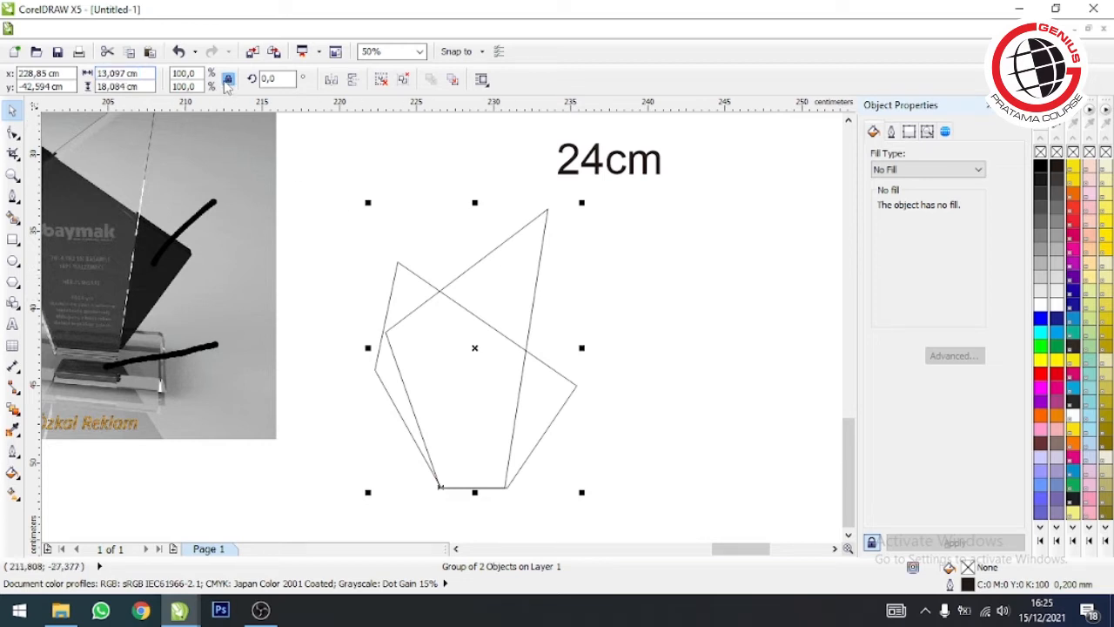
{"action": "left_click", "coordinate": [150, 76]}
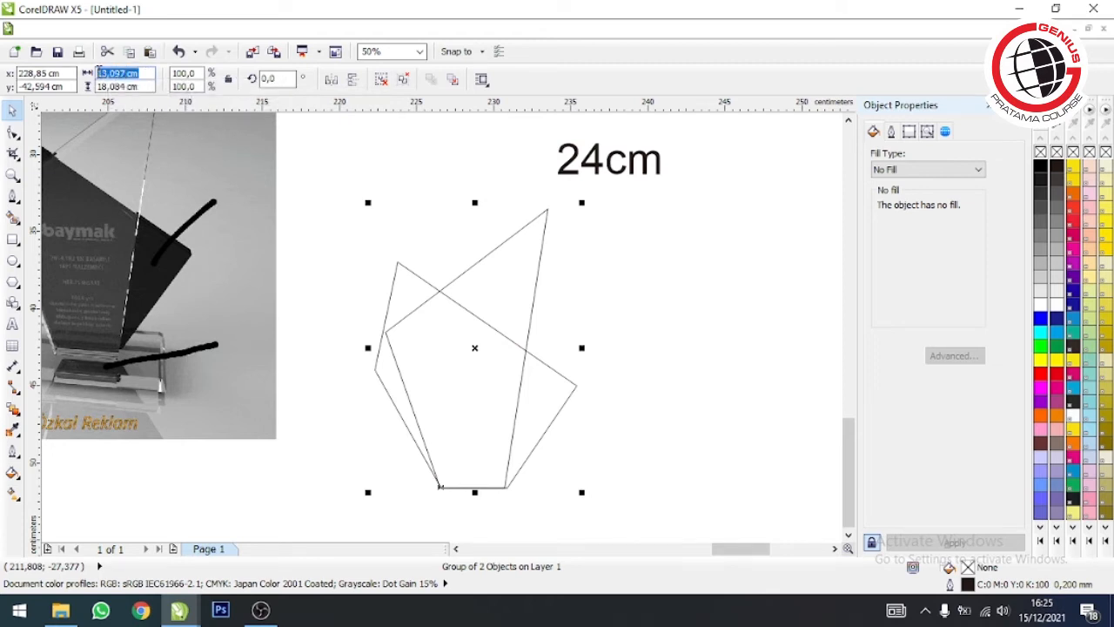
{"action": "left_click", "coordinate": [144, 86]}
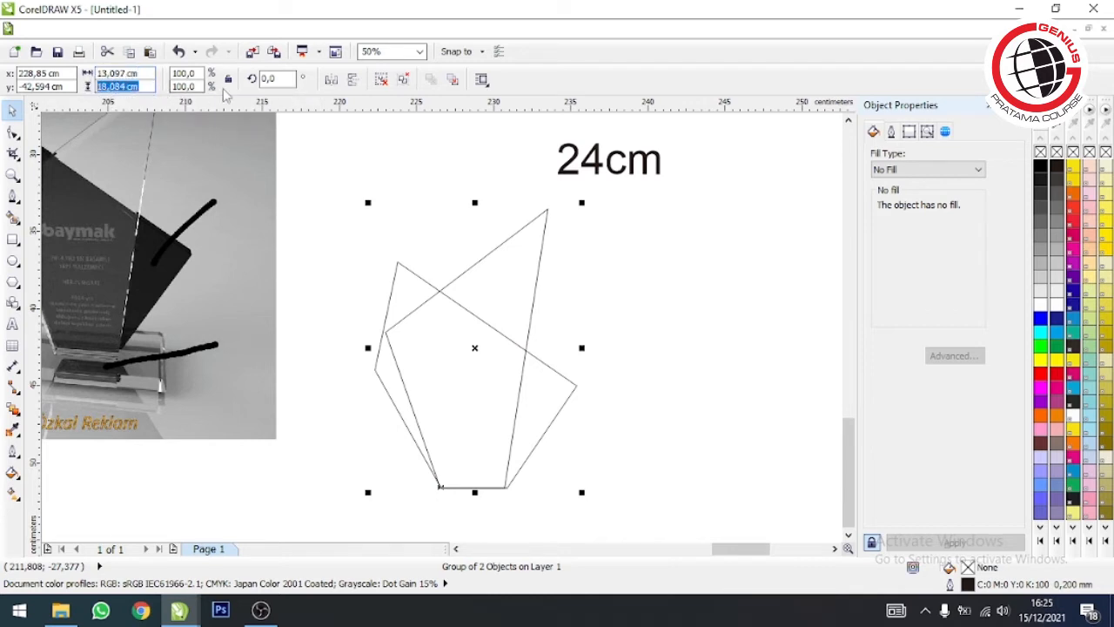
{"action": "left_click", "coordinate": [225, 83]}
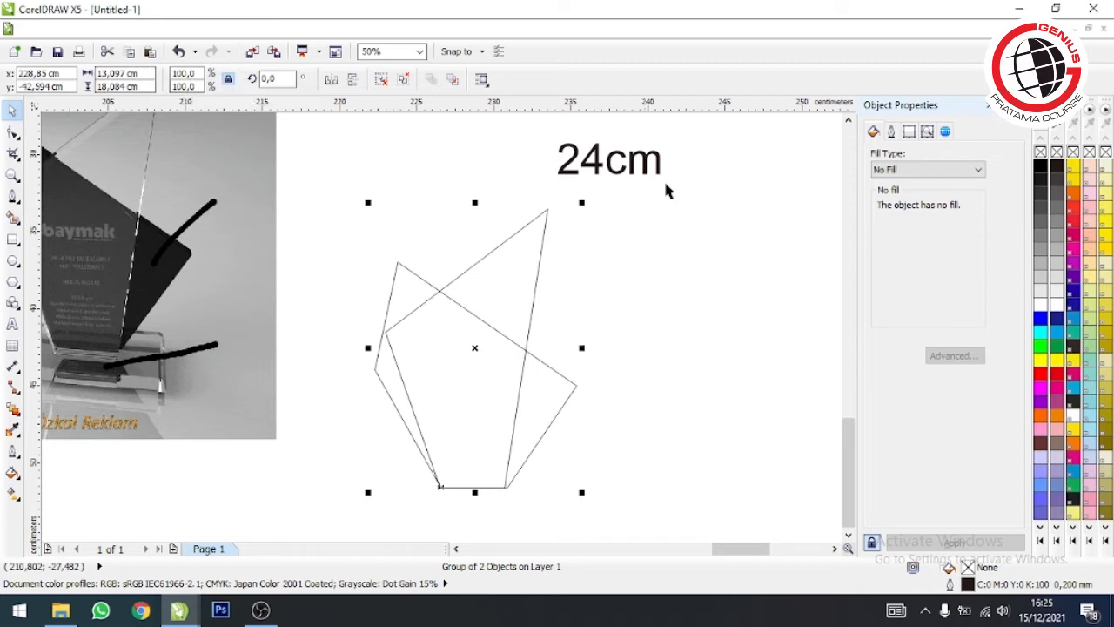
Scale the grouped plate outlines proportionally to a height of 24 cm and move them down clear of the 24cm label
{"action": "left_click_drag", "start_coordinate": [152, 86], "coordinate": [86, 87]}
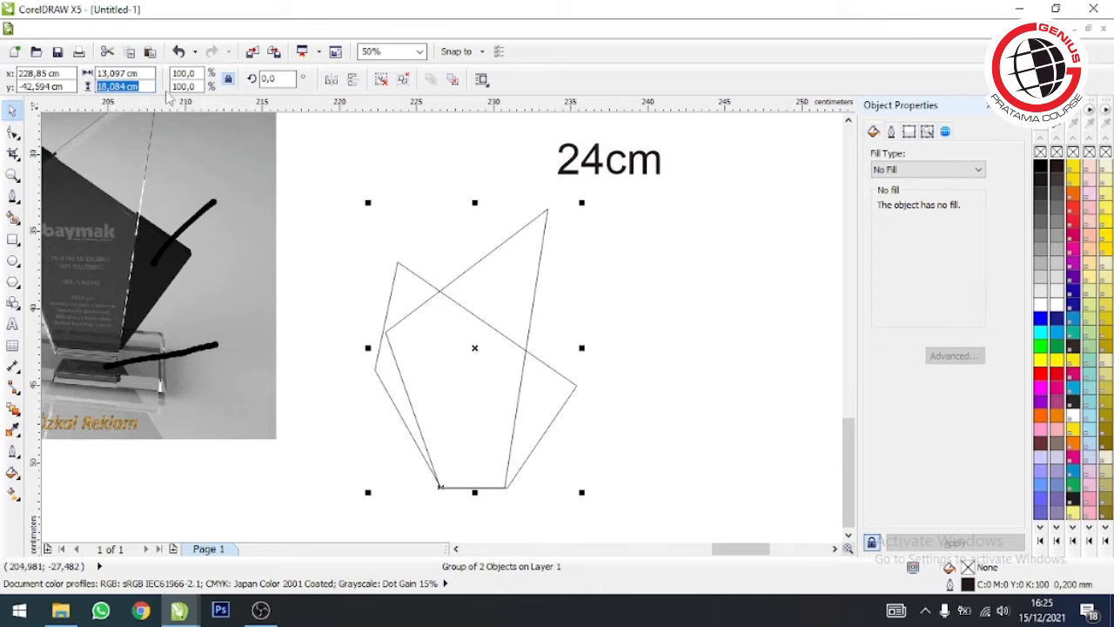
{"action": "type", "text": "24"}
{"action": "key", "text": "Return"}
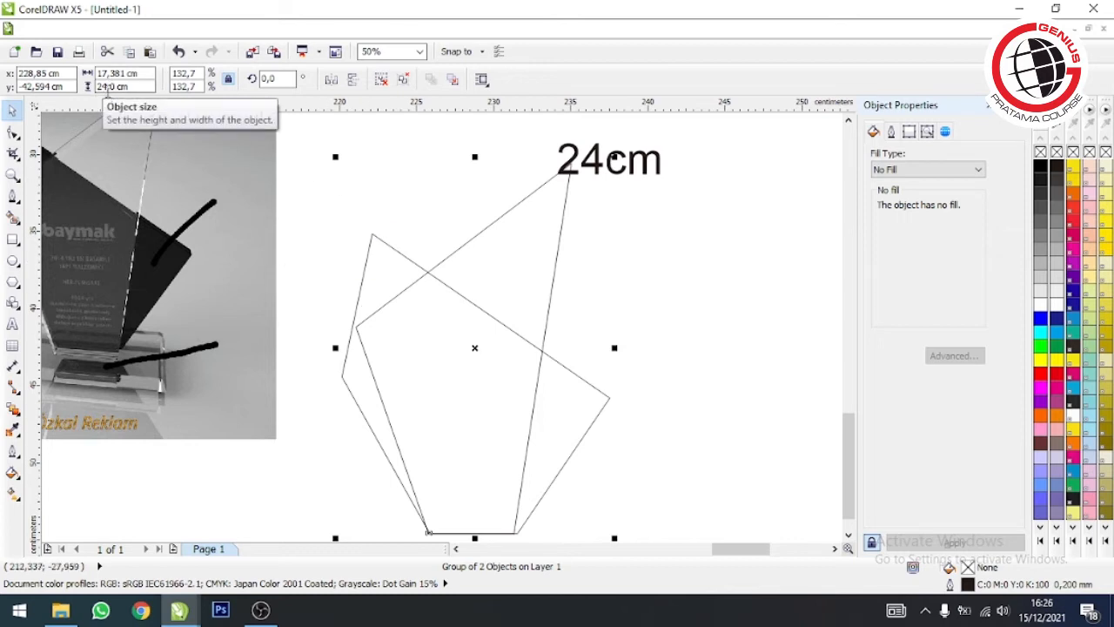
{"action": "left_click", "coordinate": [525, 327]}
{"action": "left_click_drag", "start_coordinate": [525, 338], "coordinate": [522, 396]}
{"action": "left_click", "coordinate": [718, 357]}
{"action": "scroll", "coordinate": [720, 359], "scroll_direction": "down", "scroll_amount": 1}
{"action": "scroll", "coordinate": [532, 474], "scroll_direction": "up", "scroll_amount": 1}
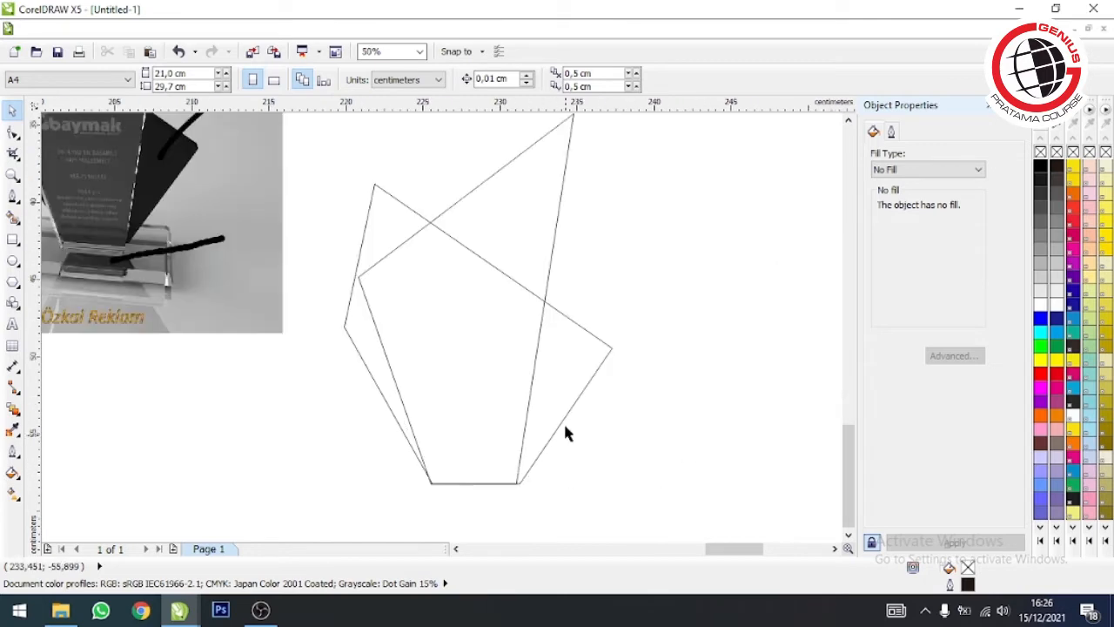
Ungroup the two plate outlines
{"action": "left_click", "coordinate": [478, 325]}
{"action": "scroll", "coordinate": [545, 214], "scroll_direction": "up", "scroll_amount": 1}
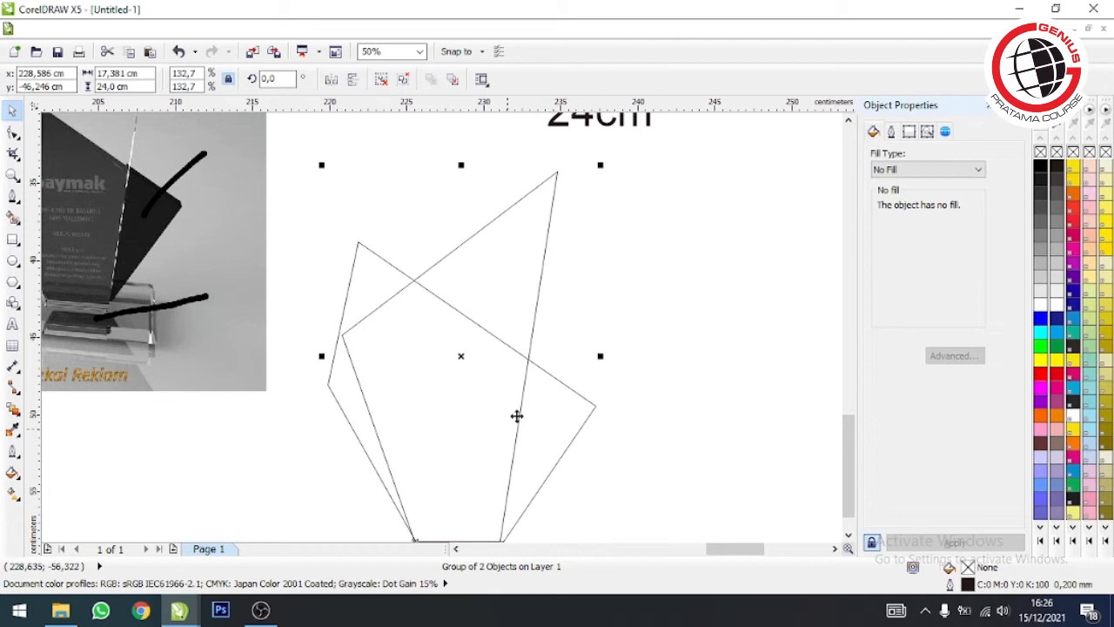
{"action": "scroll", "coordinate": [591, 319], "scroll_direction": "down", "scroll_amount": 1}
{"action": "scroll", "coordinate": [597, 390], "scroll_direction": "up", "scroll_amount": 1}
{"action": "left_click_drag", "start_coordinate": [702, 348], "coordinate": [831, 207]}
{"action": "left_click", "coordinate": [418, 271]}
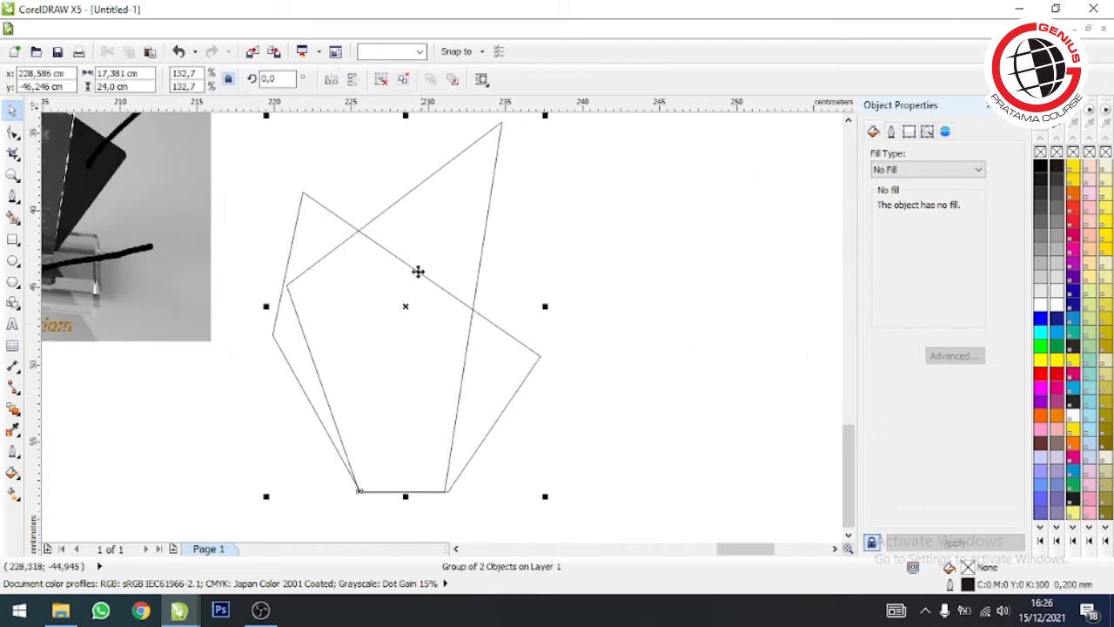
{"action": "left_click", "coordinate": [383, 80]}
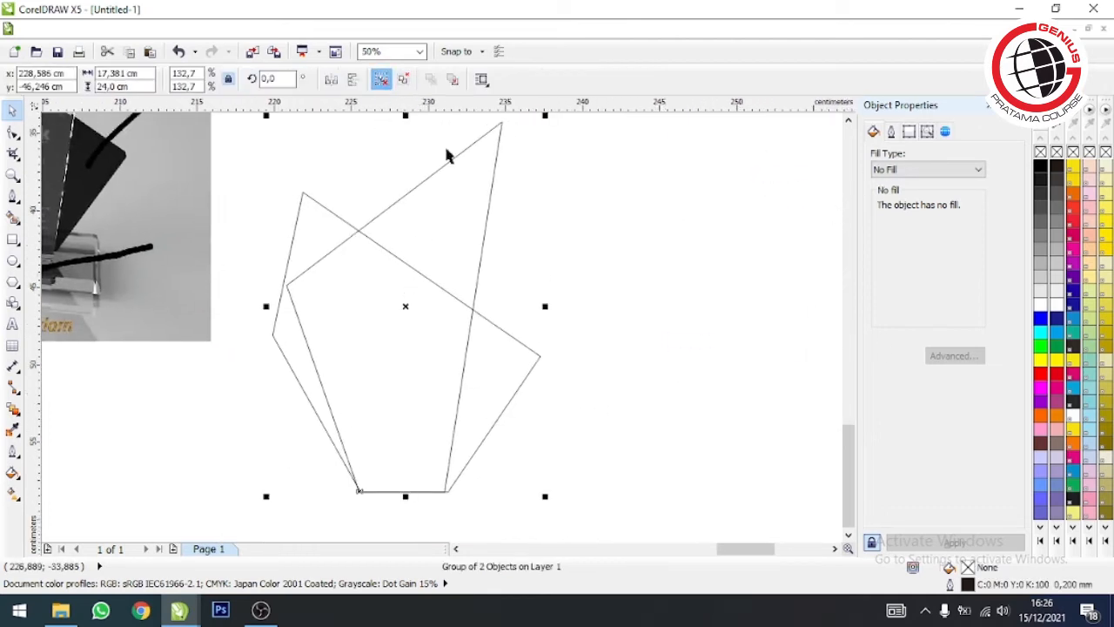
Fill the rear plate outline black and the tall front plate outline white
{"action": "left_click", "coordinate": [658, 347]}
{"action": "left_click", "coordinate": [514, 364]}
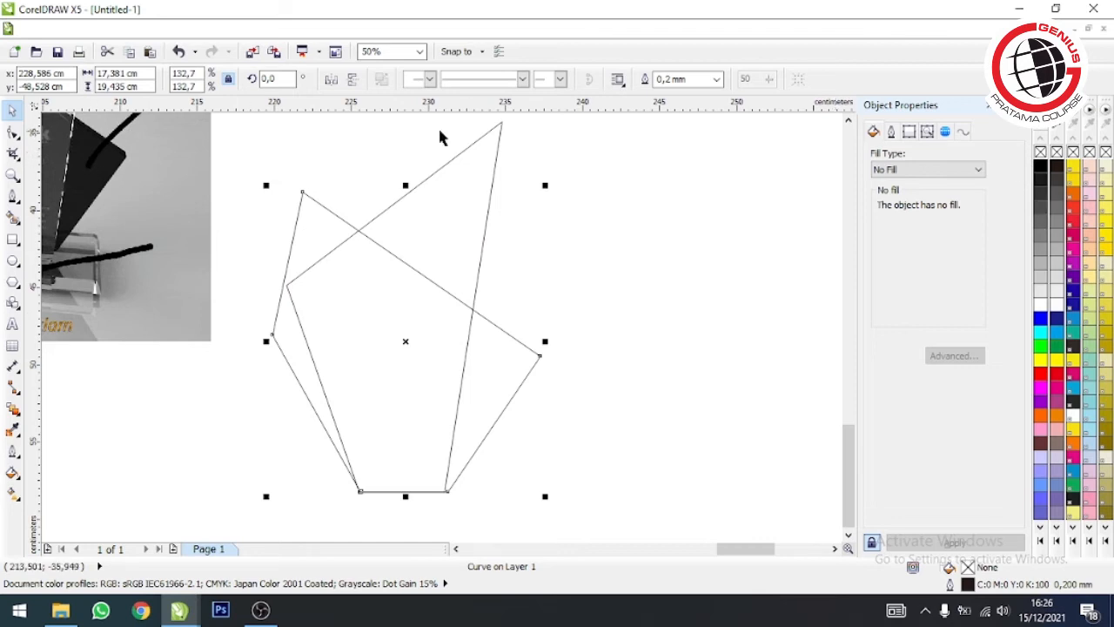
{"action": "left_click", "coordinate": [1041, 166]}
{"action": "left_click", "coordinate": [694, 283]}
{"action": "left_click", "coordinate": [407, 222]}
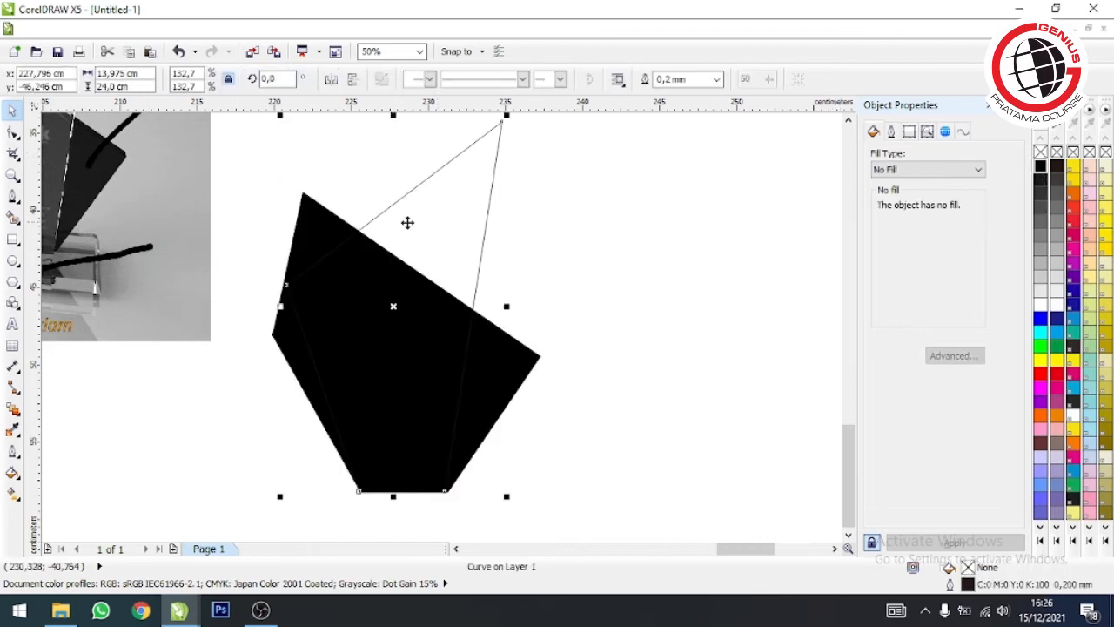
{"action": "left_click", "coordinate": [1041, 304]}
{"action": "left_click", "coordinate": [630, 294]}
{"action": "scroll", "coordinate": [591, 284], "scroll_direction": "down", "scroll_amount": 1}
{"action": "scroll", "coordinate": [421, 333], "scroll_direction": "up", "scroll_amount": 1}
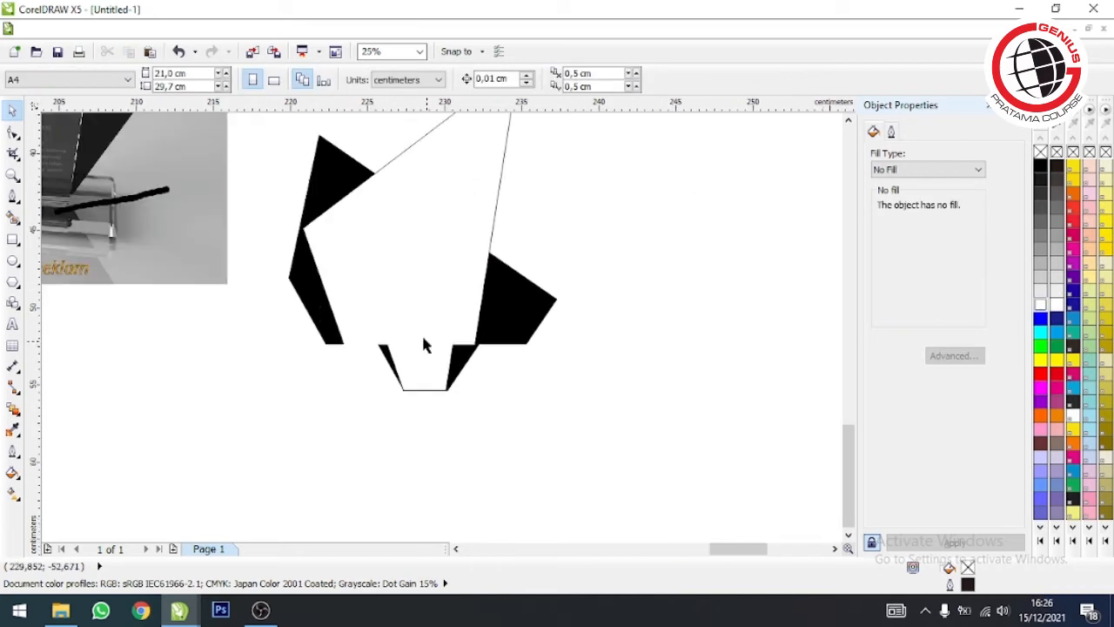
{"action": "scroll", "coordinate": [441, 248], "scroll_direction": "down", "scroll_amount": 1}
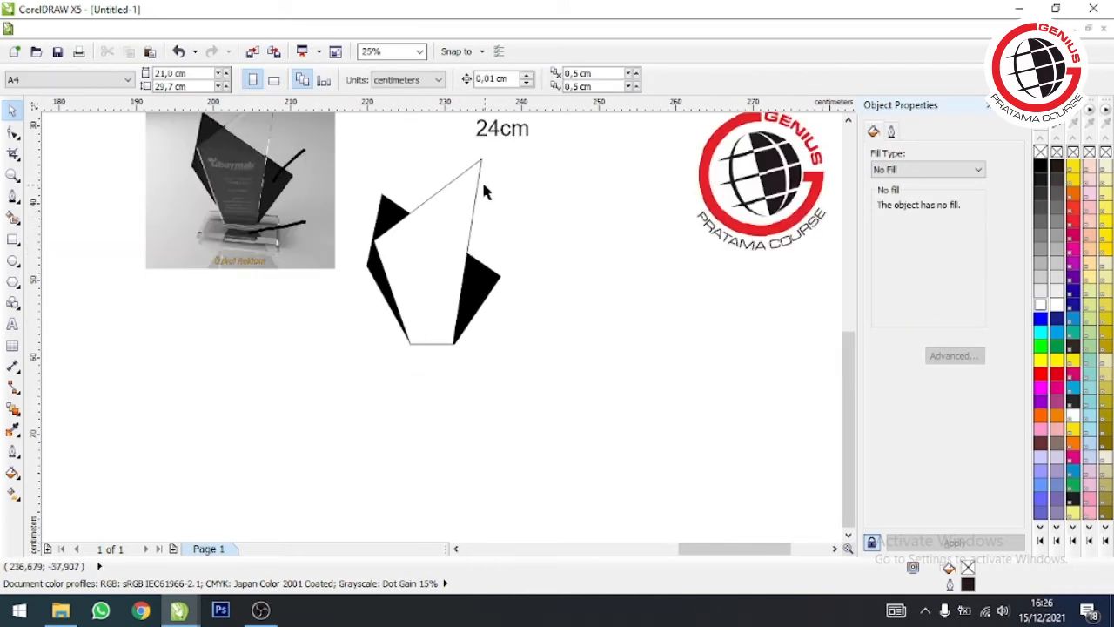
{"action": "scroll", "coordinate": [473, 181], "scroll_direction": "up", "scroll_amount": 1}
{"action": "left_click_drag", "start_coordinate": [622, 274], "coordinate": [668, 474]}
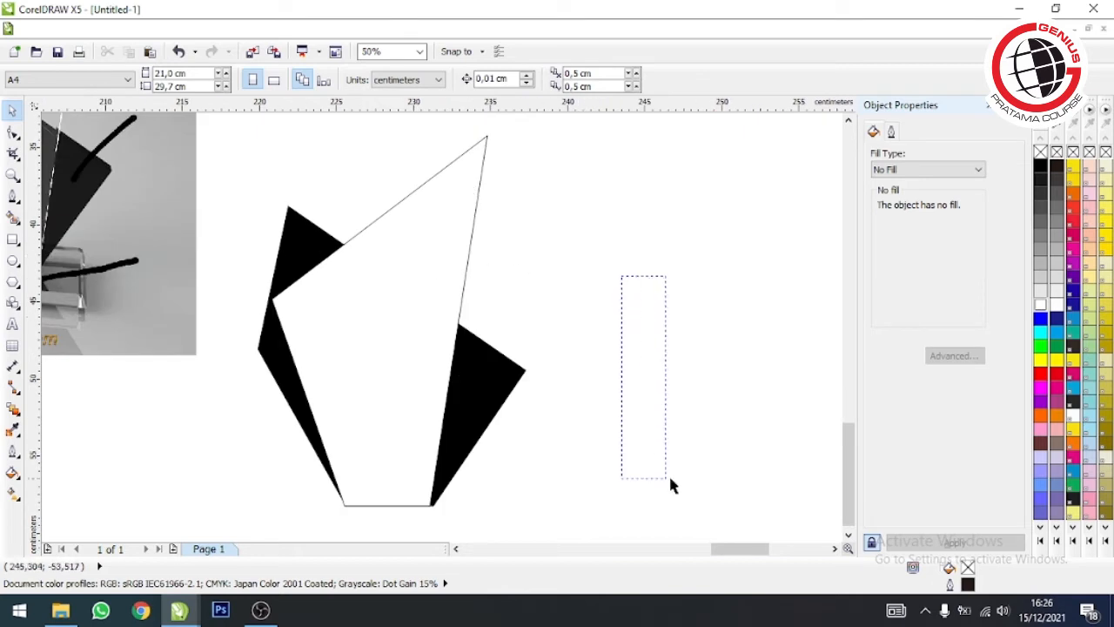
Add the text "Kenang Kengan" in 24 pt Arial on the front plate
{"action": "left_click", "coordinate": [13, 323]}
{"action": "left_click", "coordinate": [324, 302]}
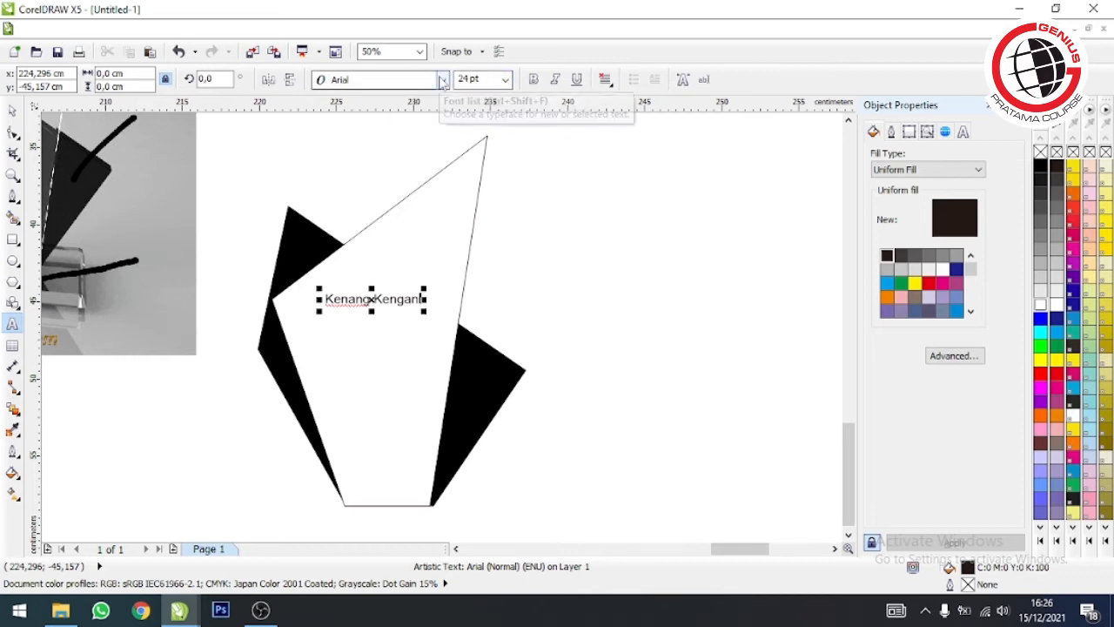
{"action": "key", "text": "ctrl+space"}
{"action": "left_click", "coordinate": [632, 302]}
{"action": "left_click", "coordinate": [397, 299]}
{"action": "left_click", "coordinate": [421, 282]}
Try adding the line "Magang di" below the first text on the front plate, and undo it
{"action": "left_click", "coordinate": [12, 323]}
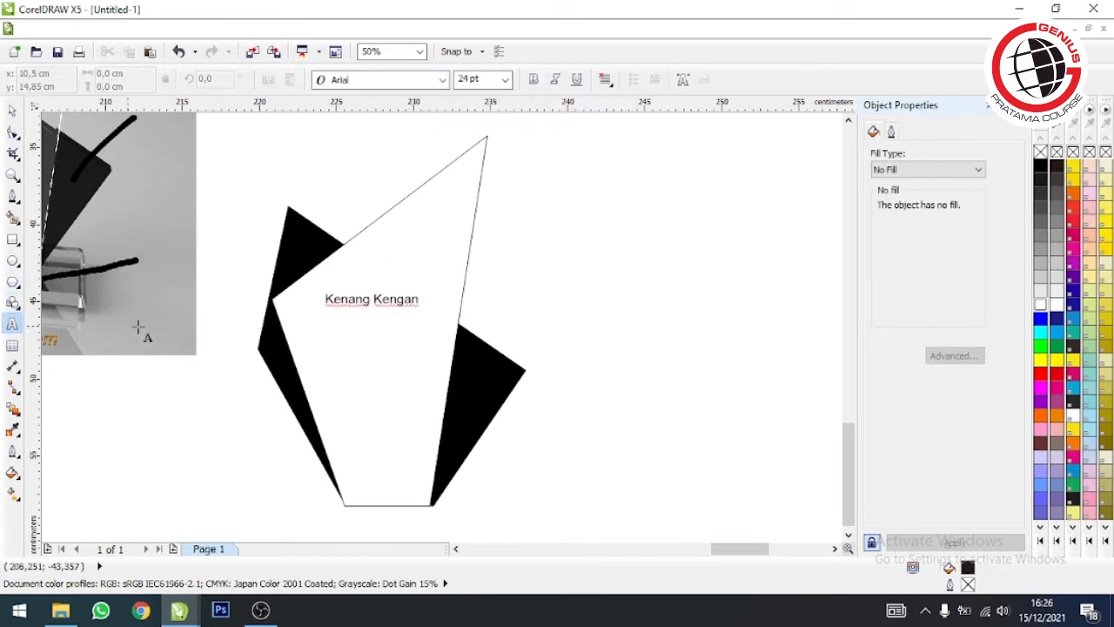
{"action": "left_click", "coordinate": [288, 323]}
{"action": "type", "text": "Magang di"}
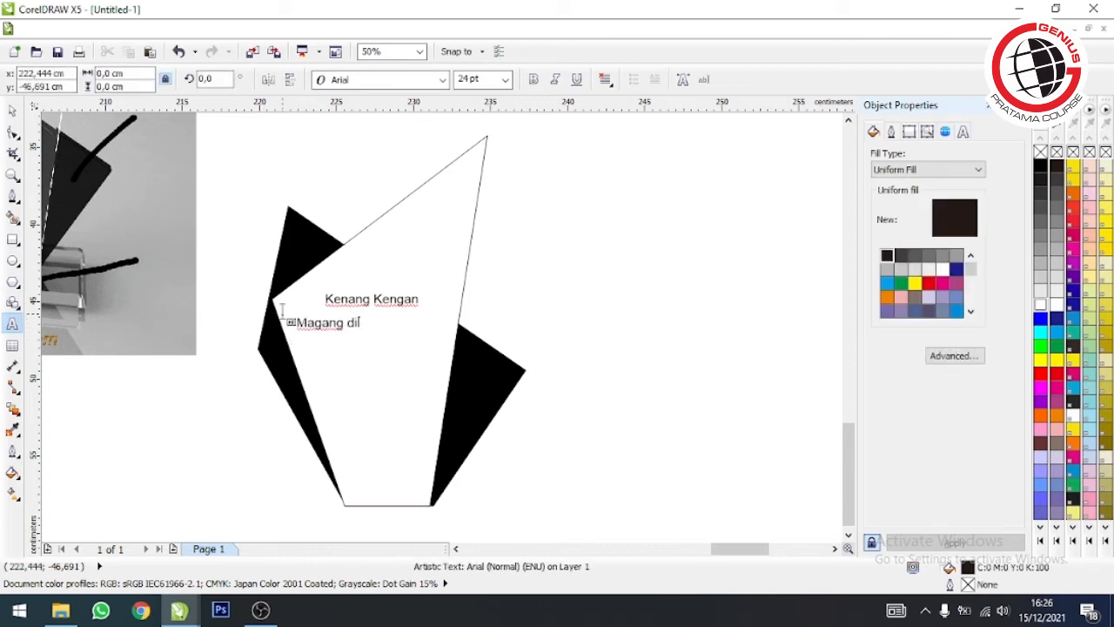
{"action": "key", "text": "ctrl+z"}
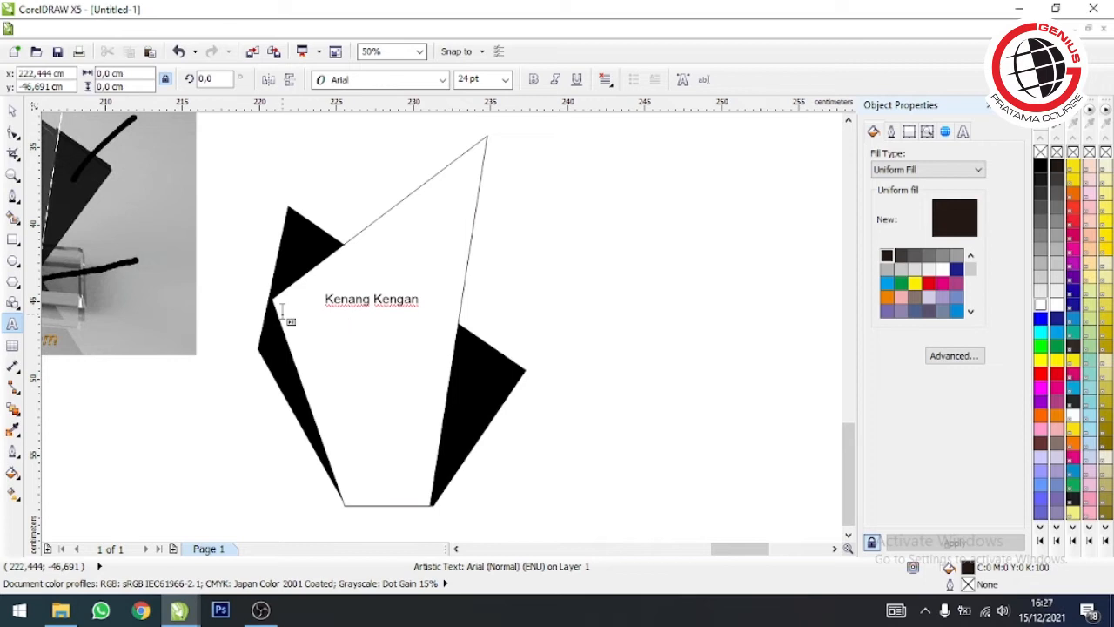
Bring the texts, logos and bars from the earlier trophy design over and place them beside the new plates
{"action": "scroll", "coordinate": [282, 310], "scroll_direction": "down", "scroll_amount": 3}
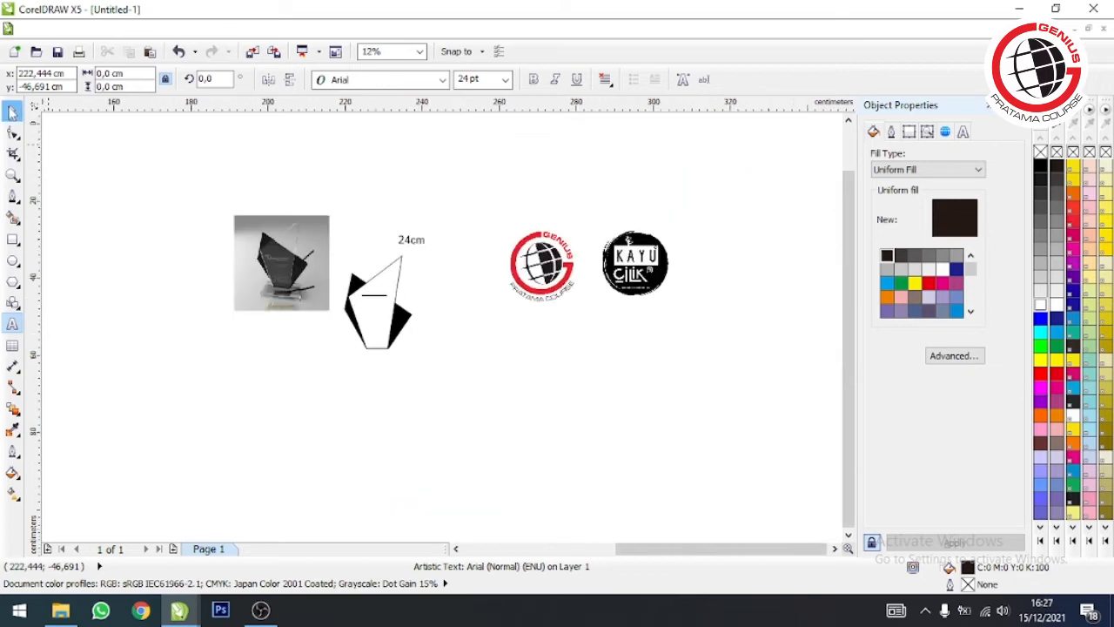
{"action": "left_click", "coordinate": [12, 110]}
{"action": "scroll", "coordinate": [213, 165], "scroll_direction": "down", "scroll_amount": 2}
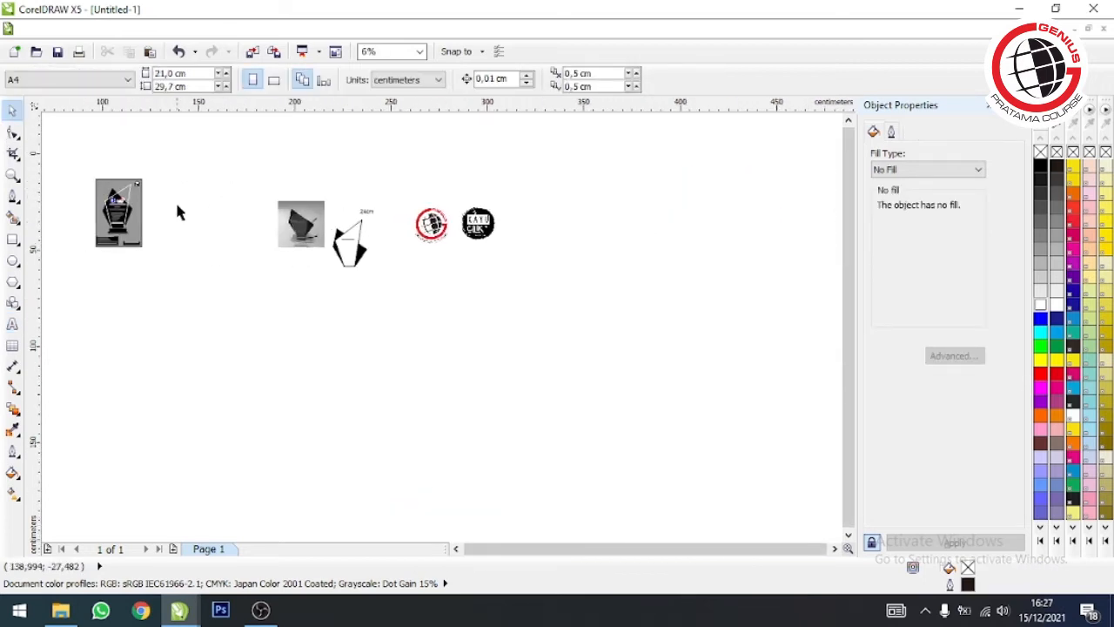
{"action": "mouse_move", "coordinate": [105, 235]}
{"action": "left_mouse_down"}
{"action": "mouse_move", "coordinate": [89, 242]}
{"action": "mouse_move", "coordinate": [341, 248]}
{"action": "left_mouse_up"}
{"action": "scroll", "coordinate": [410, 244], "scroll_direction": "up", "scroll_amount": 3}
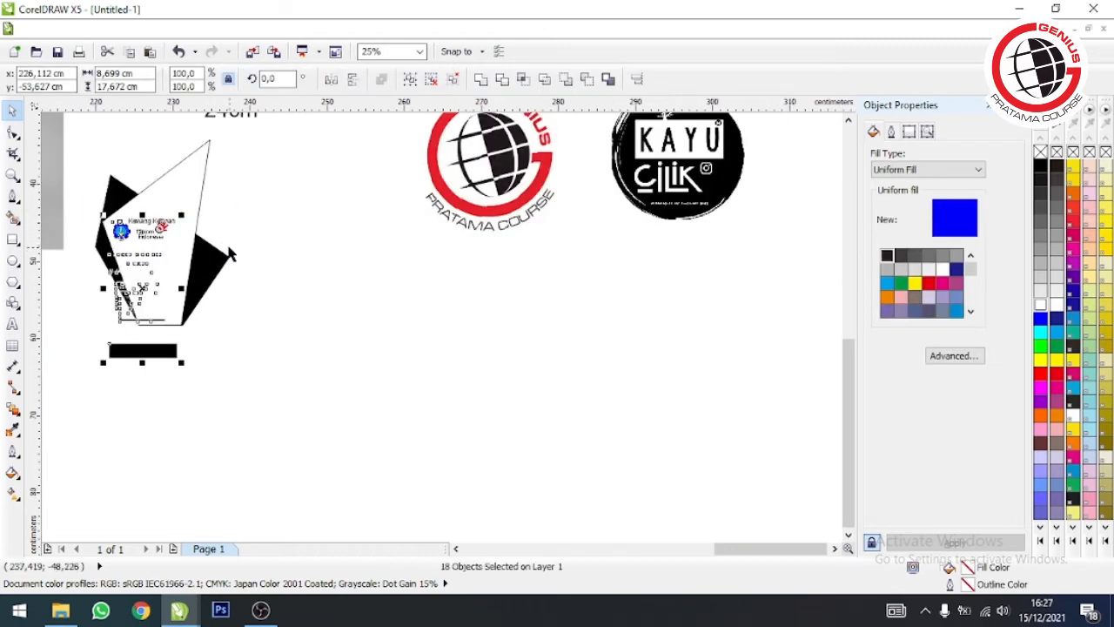
{"action": "mouse_move", "coordinate": [137, 262]}
{"action": "left_mouse_down"}
{"action": "mouse_move", "coordinate": [312, 275]}
{"action": "mouse_move", "coordinate": [260, 276]}
{"action": "left_mouse_up"}
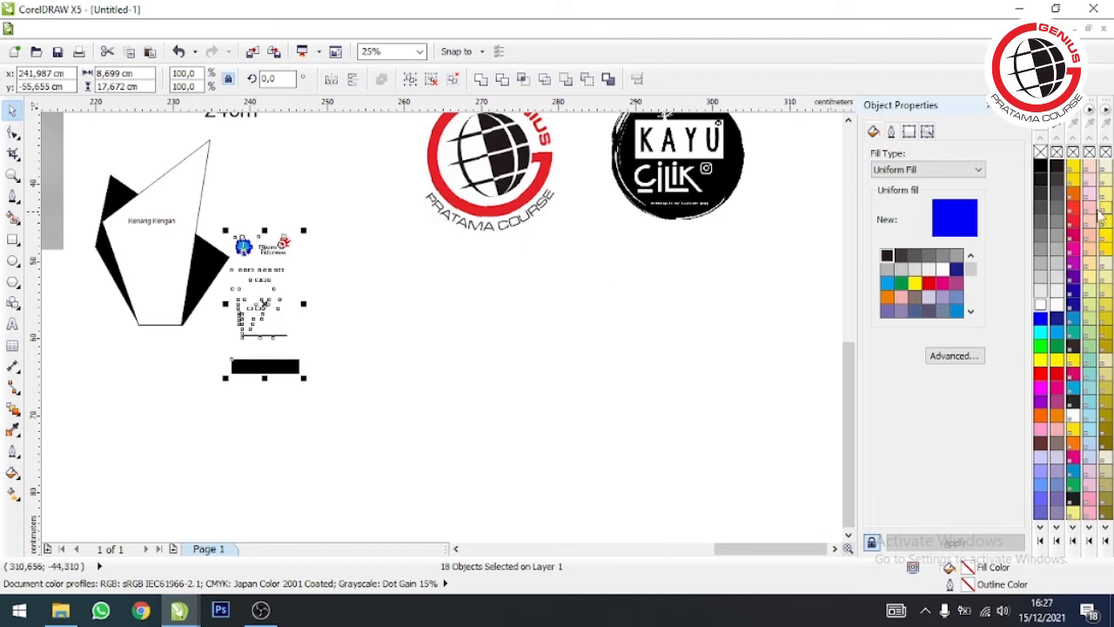
Fill the texts and bars brought in beside the plates with black
{"action": "left_click", "coordinate": [1044, 174]}
{"action": "left_click", "coordinate": [566, 299]}
{"action": "scroll", "coordinate": [306, 179], "scroll_direction": "up", "scroll_amount": 2}
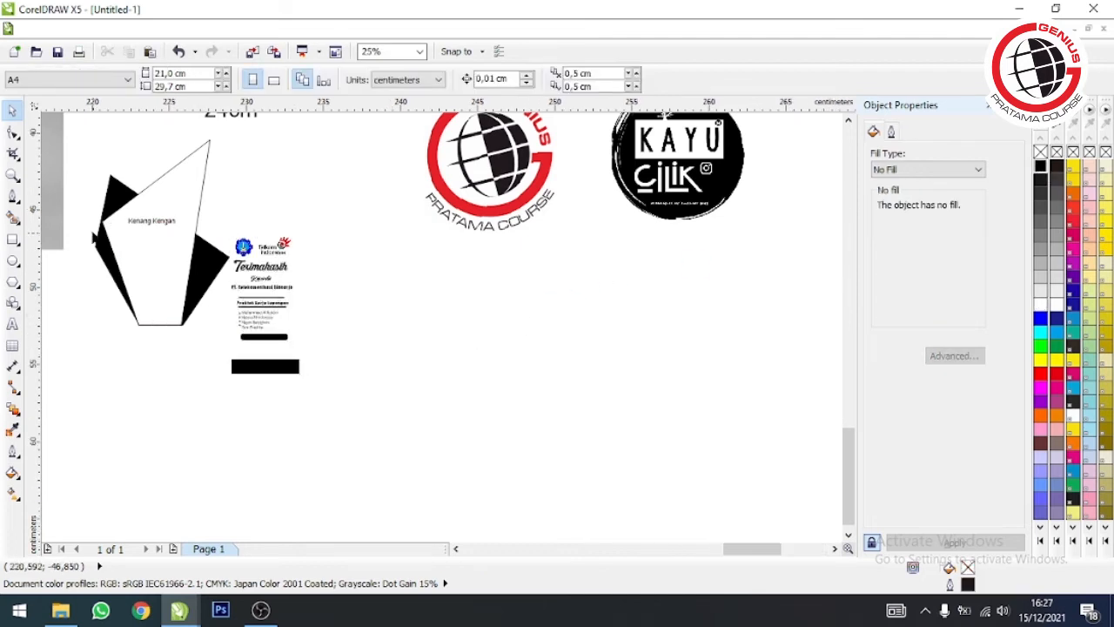
Delete the "Kenang Kengan" text and move the "Terimakasih Kepada PT. Telekomunikasi Sidoarjo" lines onto the front plate
{"action": "left_click", "coordinate": [204, 208]}
{"action": "key", "text": "Delete"}
{"action": "left_click", "coordinate": [399, 306]}
{"action": "left_click_drag", "start_coordinate": [399, 306], "coordinate": [184, 219]}
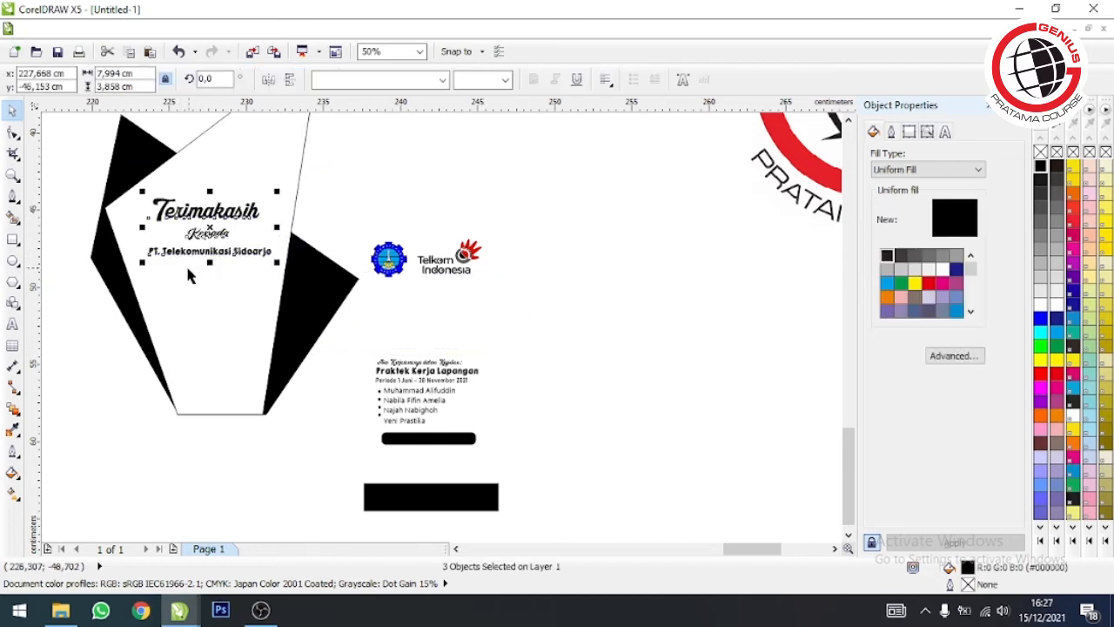
Move the "Praktek Kerja Lapangan" text block with its period and list of names under the company line on the front plate
{"action": "left_click", "coordinate": [549, 324]}
{"action": "left_click_drag", "start_coordinate": [517, 342], "coordinate": [355, 431]}
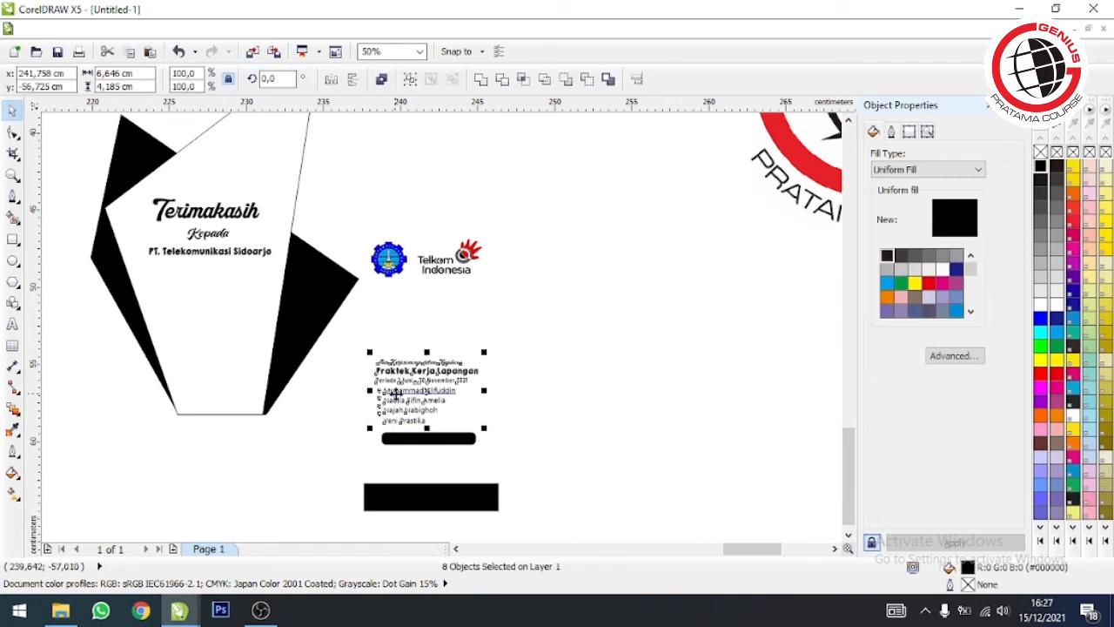
{"action": "left_click_drag", "start_coordinate": [403, 378], "coordinate": [194, 288]}
{"action": "left_click", "coordinate": [560, 369]}
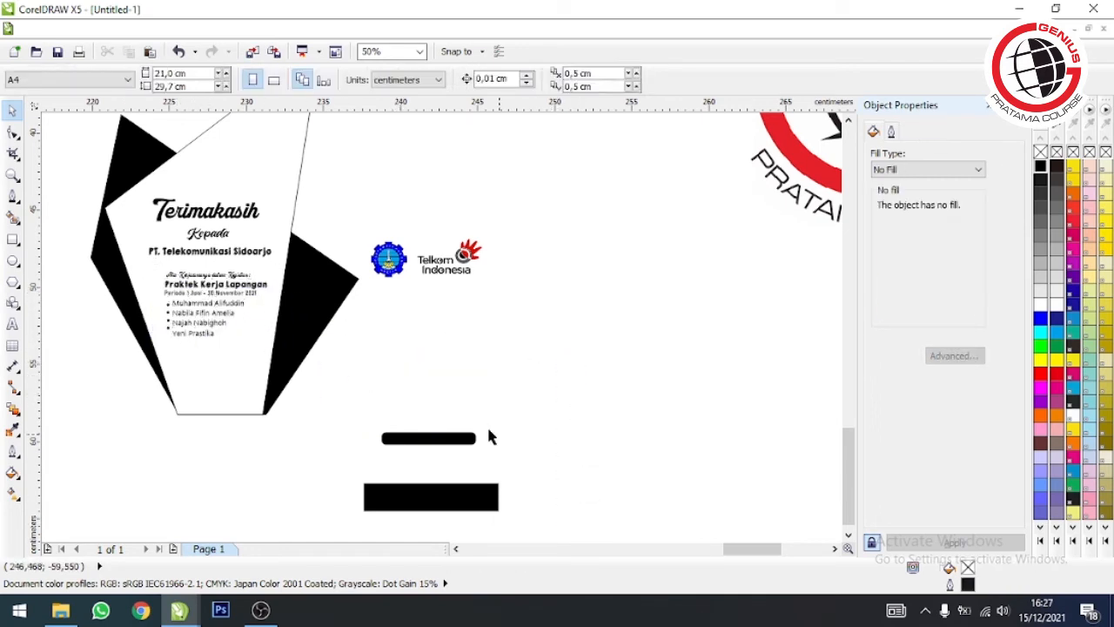
Move the rounded black bar onto the front plate, below the list of names
{"action": "left_click_drag", "start_coordinate": [560, 403], "coordinate": [198, 374]}
{"action": "left_click", "coordinate": [201, 395]}
{"action": "left_click", "coordinate": [130, 365]}
{"action": "scroll", "coordinate": [139, 367], "scroll_direction": "up", "scroll_amount": 1}
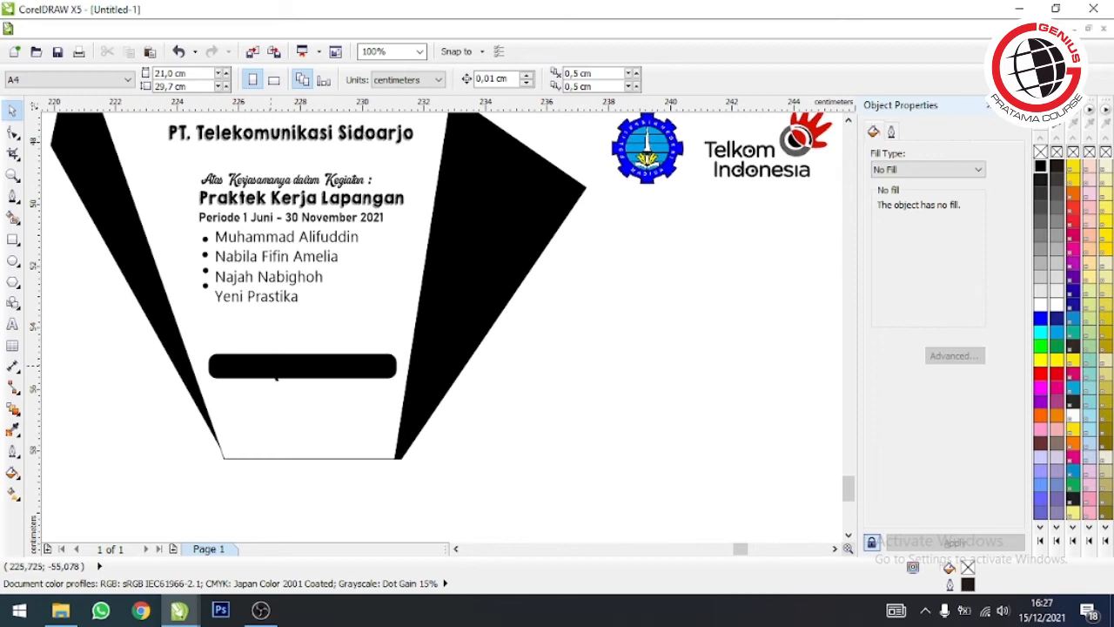
Recolour the "Politeknik Negeri Madiun" text on the rounded bar white
{"action": "scroll", "coordinate": [229, 367], "scroll_direction": "up", "scroll_amount": 1}
{"action": "left_click", "coordinate": [229, 368]}
{"action": "left_click", "coordinate": [1039, 306]}
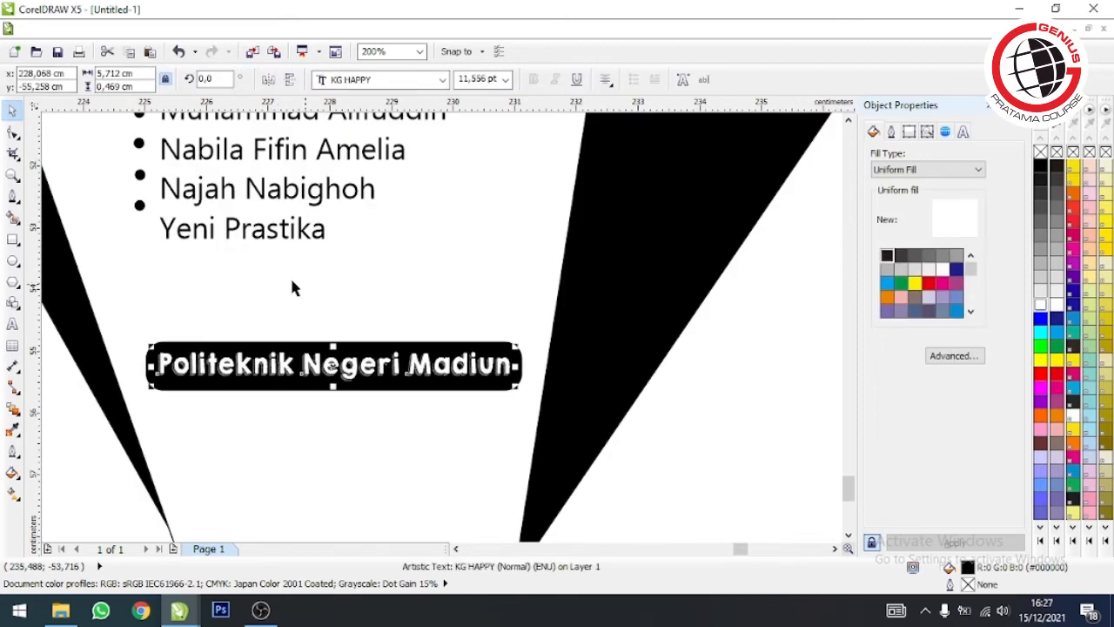
{"action": "left_click", "coordinate": [363, 244]}
{"action": "scroll", "coordinate": [363, 244], "scroll_direction": "down", "scroll_amount": 2}
{"action": "left_click", "coordinate": [712, 346]}
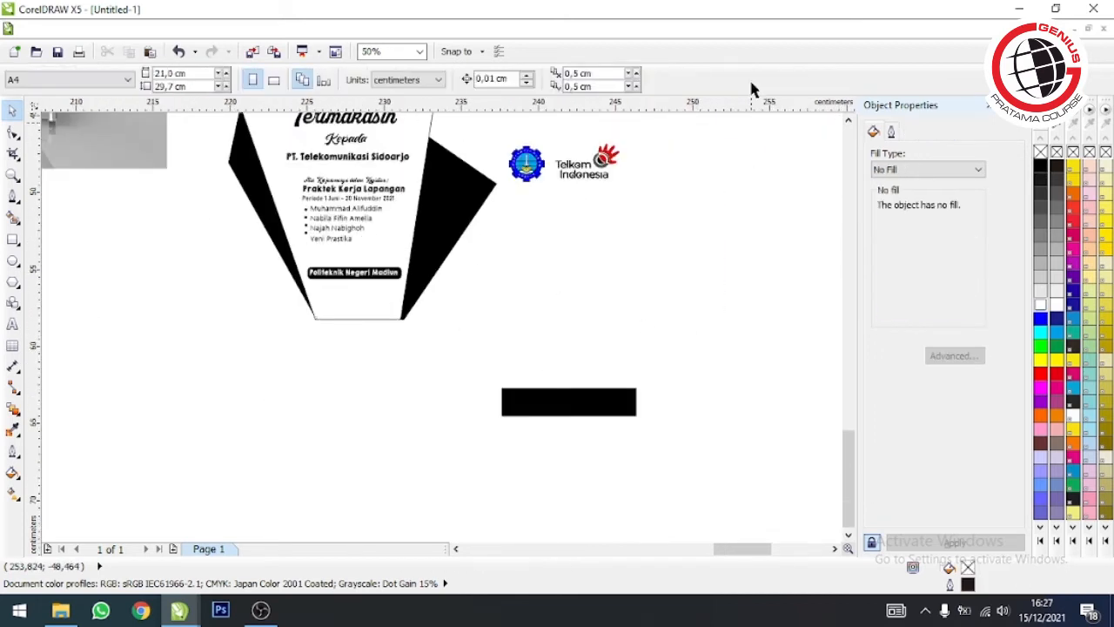
{"action": "scroll", "coordinate": [526, 163], "scroll_direction": "up", "scroll_amount": 1}
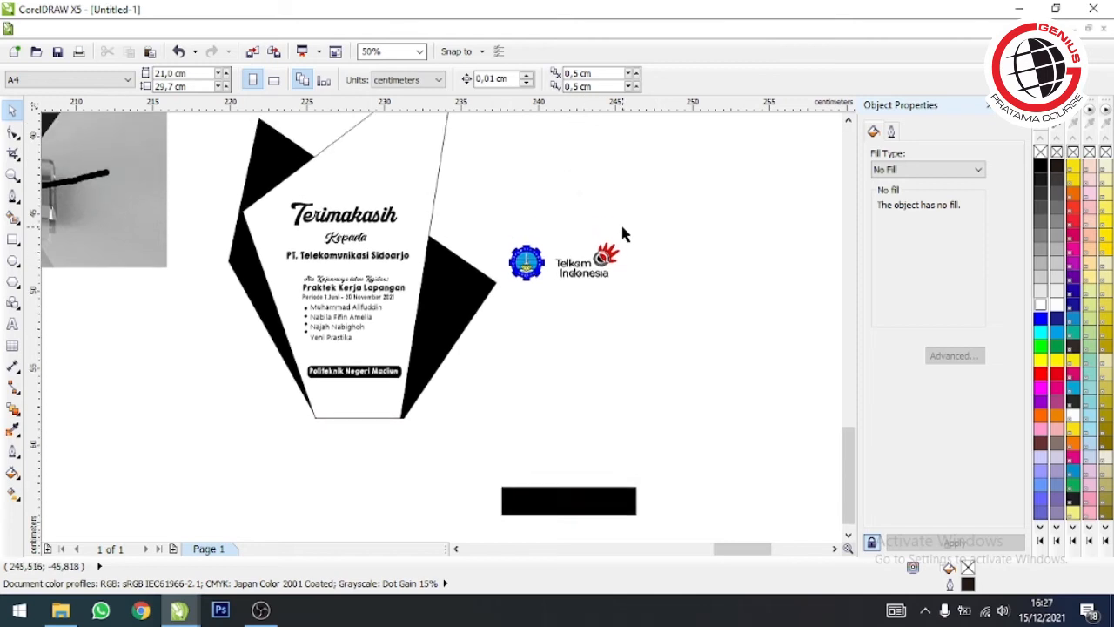
Move the Genius Pratama Course logo next to the front plate, over the gear emblem and Telkom Indonesia logos
{"action": "scroll", "coordinate": [621, 222], "scroll_direction": "down", "scroll_amount": 1}
{"action": "left_click", "coordinate": [733, 161]}
{"action": "left_click_drag", "start_coordinate": [750, 158], "coordinate": [484, 252]}
{"action": "left_click_drag", "start_coordinate": [480, 293], "coordinate": [609, 269]}
{"action": "left_click_drag", "start_coordinate": [656, 223], "coordinate": [520, 232]}
{"action": "scroll", "coordinate": [484, 202], "scroll_direction": "up", "scroll_amount": 1}
{"action": "scroll", "coordinate": [481, 200], "scroll_direction": "up", "scroll_amount": 1}
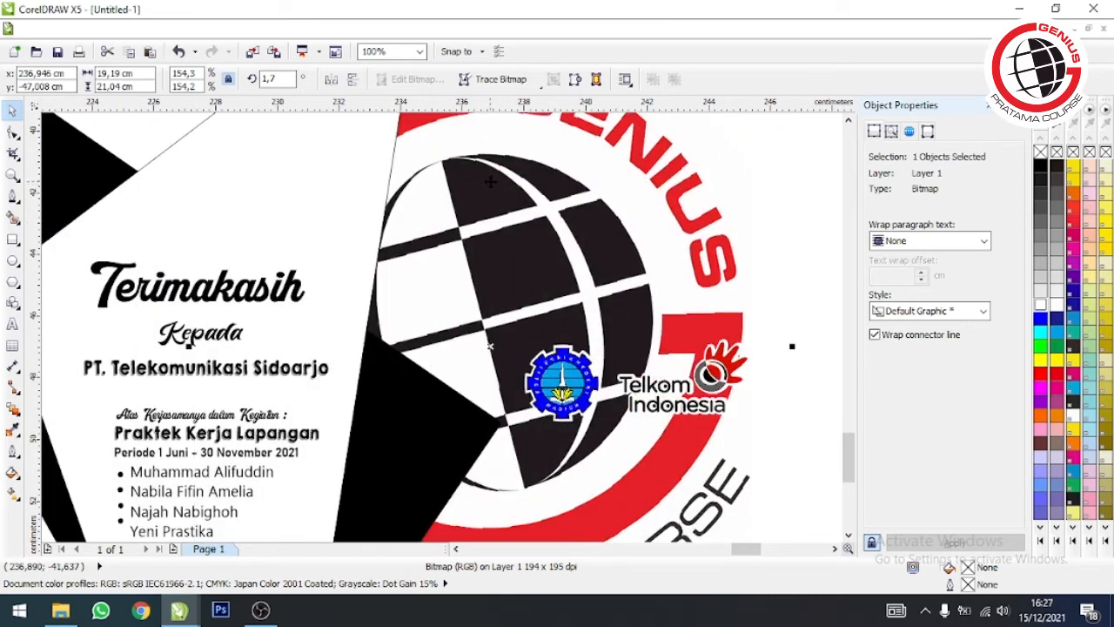
Reorder the Genius Pratama Course logo so that it sits in front of the front plate
{"action": "scroll", "coordinate": [469, 368], "scroll_direction": "down", "scroll_amount": 1}
{"action": "left_click", "coordinate": [469, 368]}
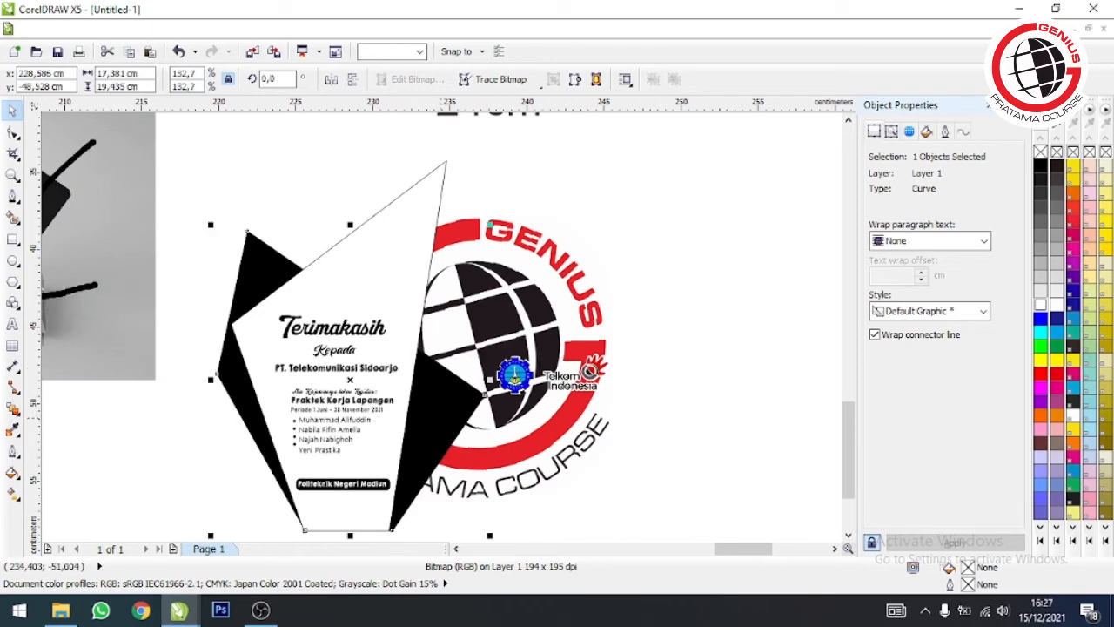
{"action": "left_click", "coordinate": [458, 316]}
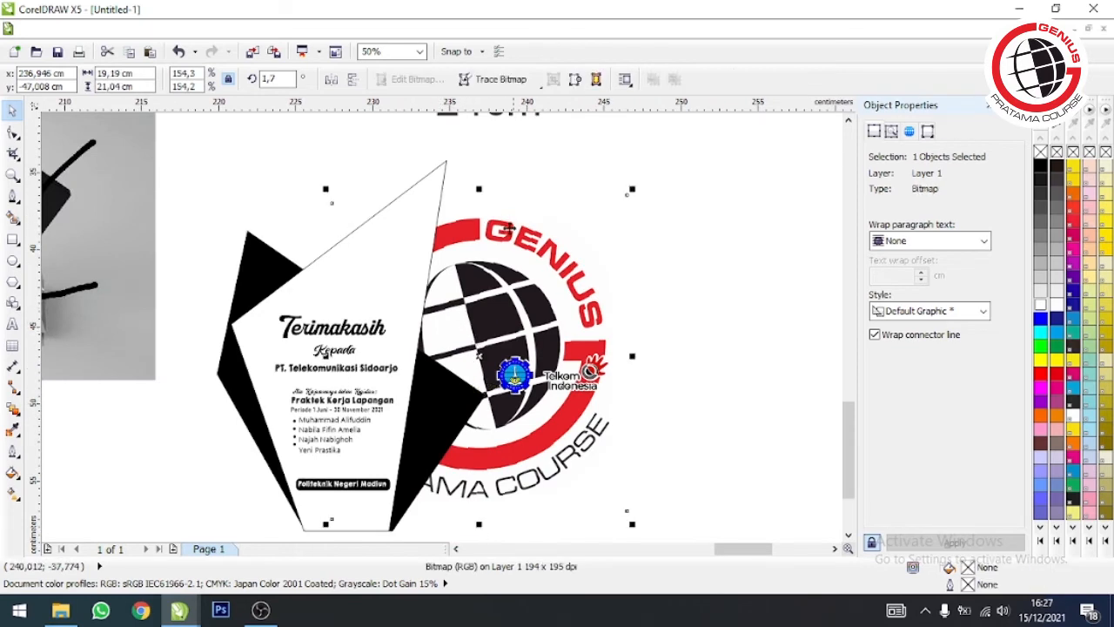
{"action": "scroll", "coordinate": [444, 296], "scroll_direction": "up", "scroll_amount": 1}
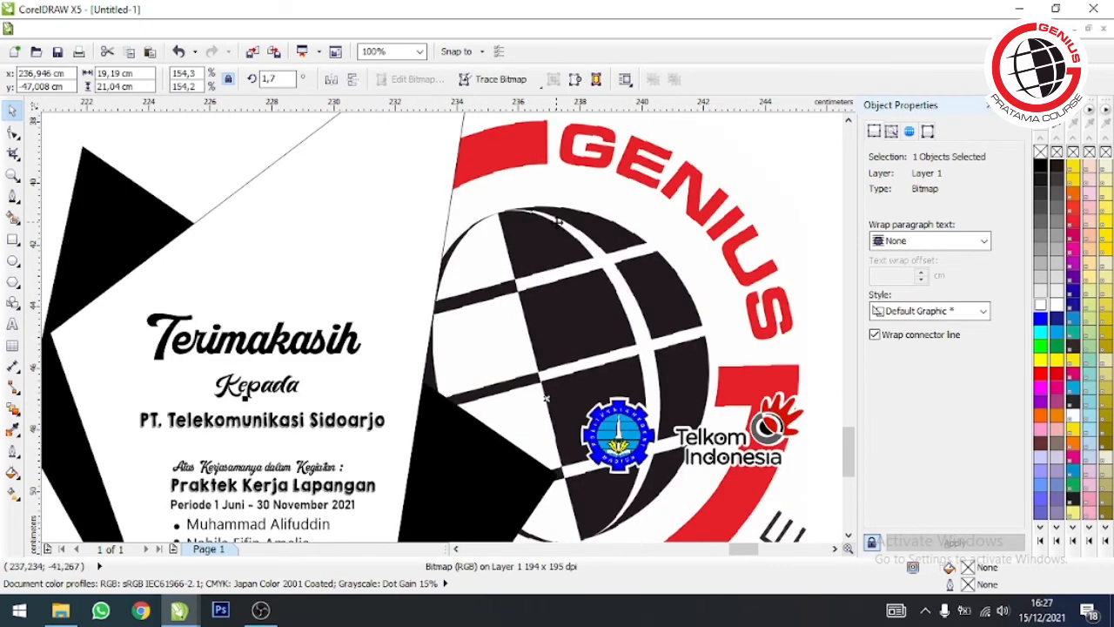
{"action": "right_click", "coordinate": [524, 235]}
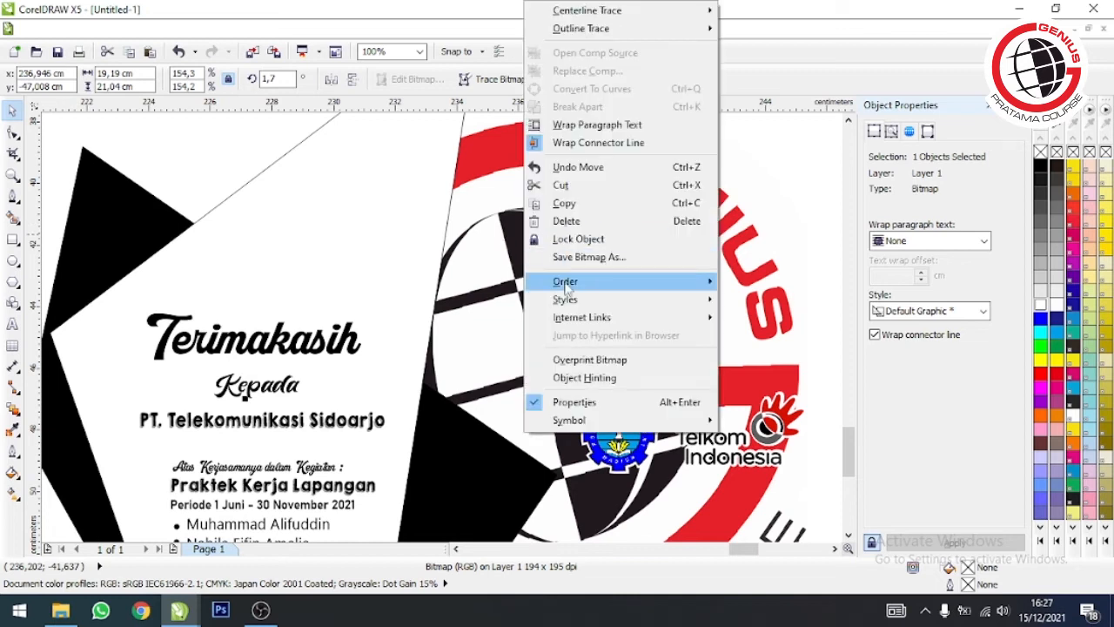
{"action": "mouse_move", "coordinate": [567, 283]}
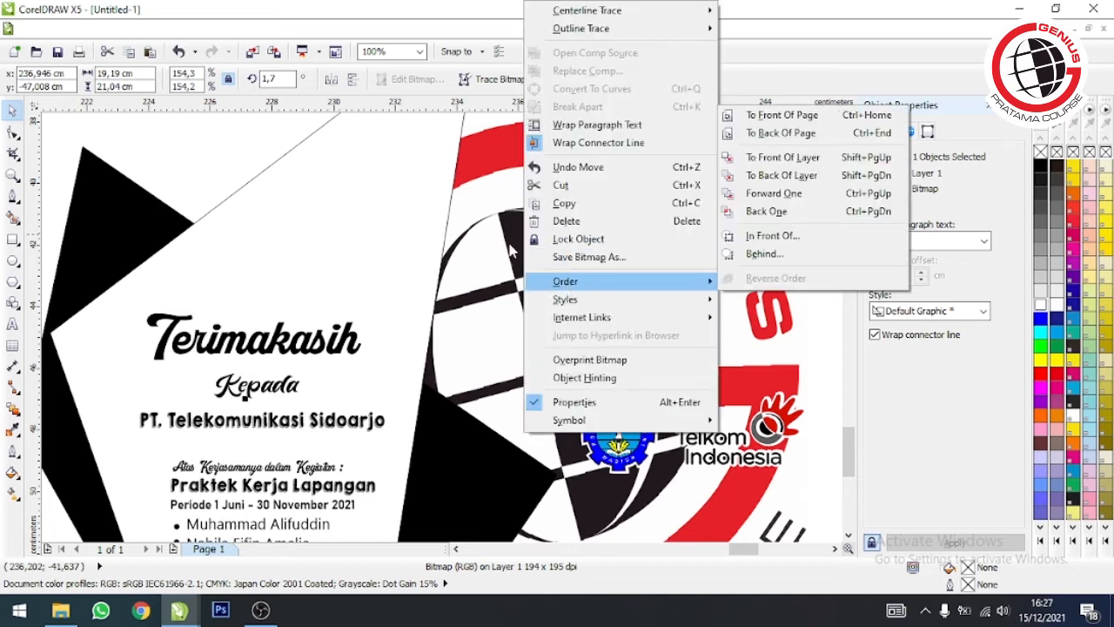
{"action": "left_click", "coordinate": [754, 236]}
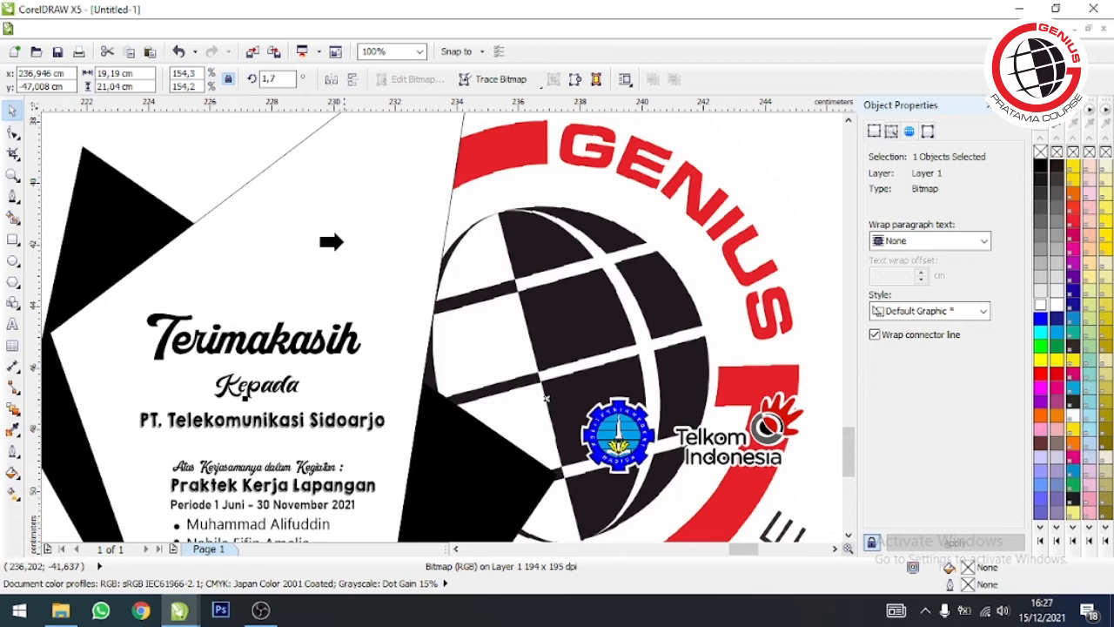
{"action": "left_click", "coordinate": [346, 242]}
Shrink the Genius Pratama Course logo and position it above "Terimakasih" on the front plate
{"action": "scroll", "coordinate": [422, 237], "scroll_direction": "down", "scroll_amount": 2}
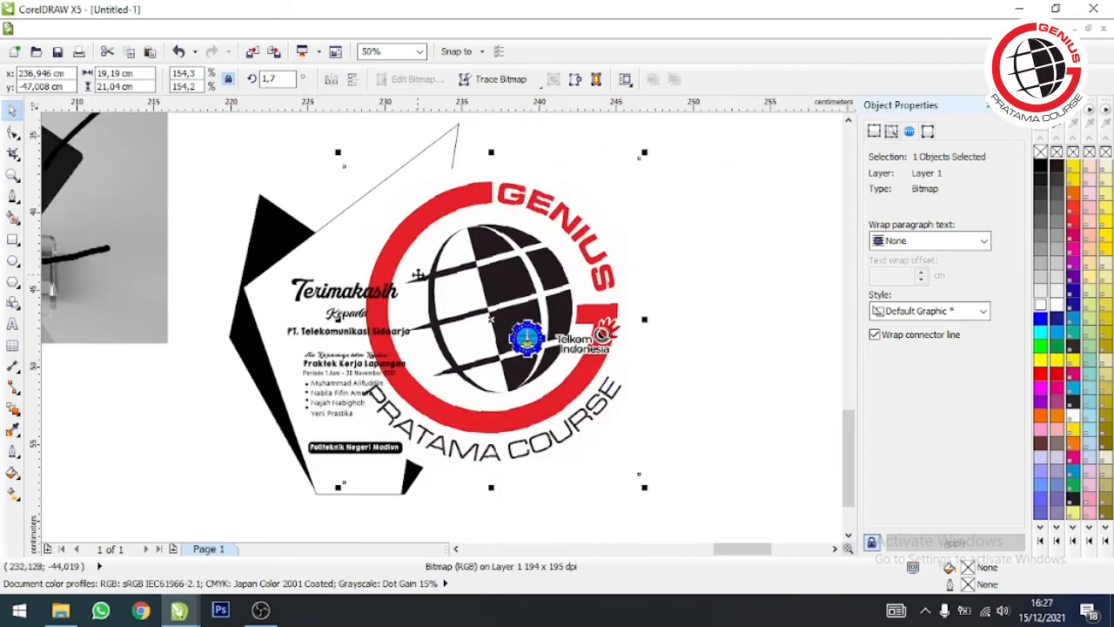
{"action": "left_click_drag", "start_coordinate": [645, 489], "coordinate": [409, 228]}
{"action": "left_click_drag", "start_coordinate": [391, 189], "coordinate": [346, 250]}
{"action": "left_click", "coordinate": [356, 280]}
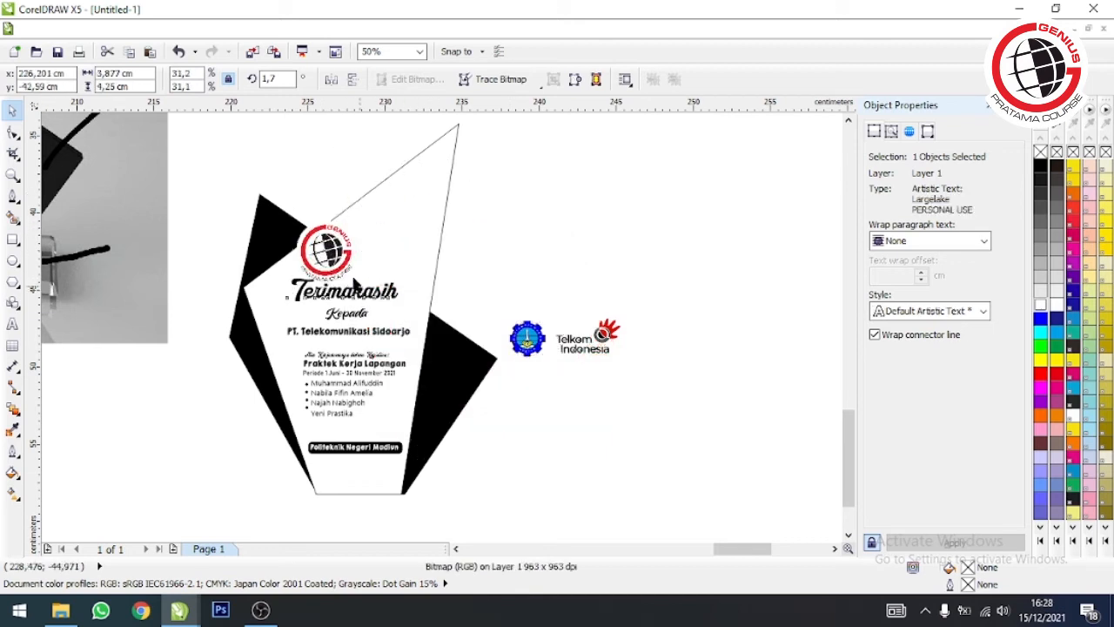
{"action": "left_click", "coordinate": [364, 223]}
{"action": "left_click_drag", "start_coordinate": [366, 223], "coordinate": [339, 248]}
{"action": "left_click", "coordinate": [319, 249]}
Delete the blue gear emblem and the Telkom Indonesia logo beside the trophy
{"action": "scroll", "coordinate": [319, 249], "scroll_direction": "up", "scroll_amount": 1}
{"action": "scroll", "coordinate": [466, 265], "scroll_direction": "down", "scroll_amount": 1}
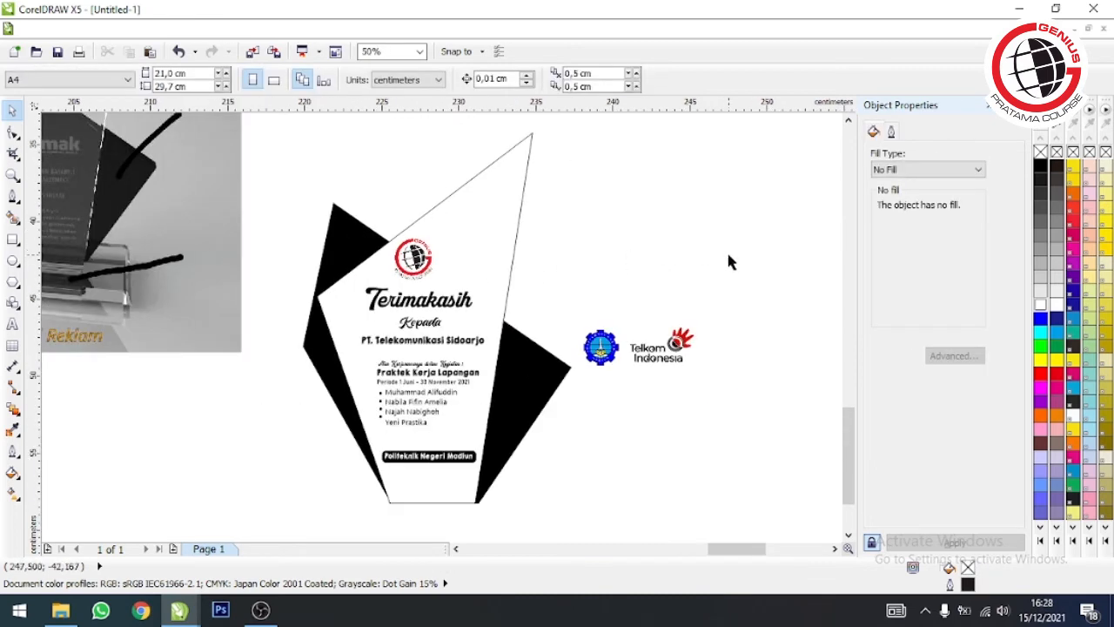
{"action": "scroll", "coordinate": [729, 261], "scroll_direction": "down", "scroll_amount": 1}
{"action": "left_click_drag", "start_coordinate": [771, 263], "coordinate": [643, 372]}
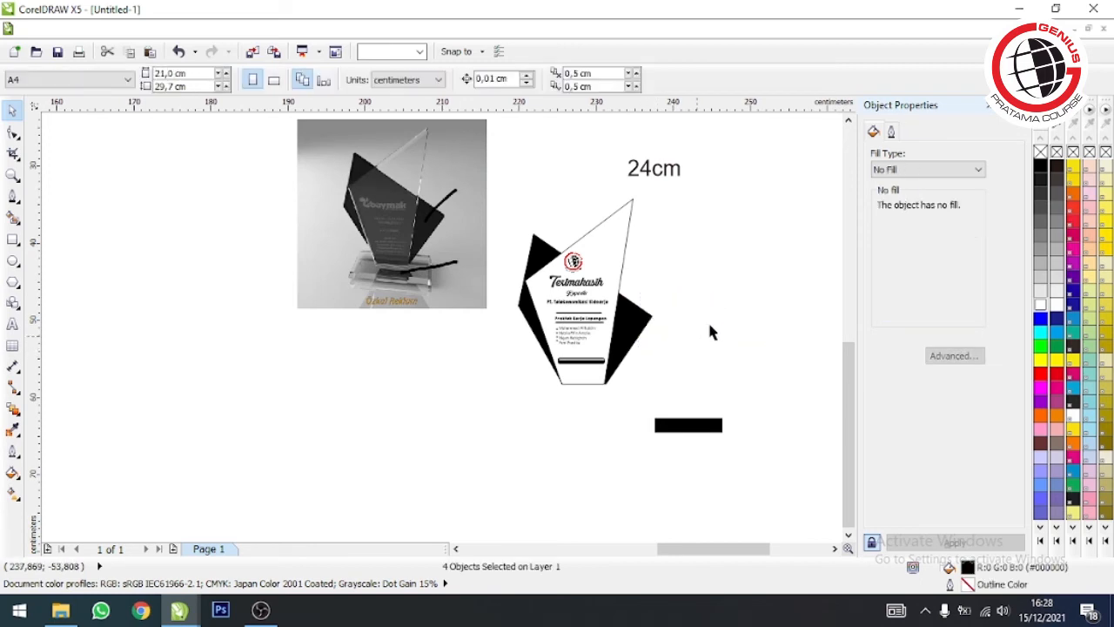
Scale the Kayu Cilik logo to about 4.6 cm wide and move it onto the front plate
{"action": "scroll", "coordinate": [710, 331], "scroll_direction": "right", "scroll_amount": 2}
{"action": "scroll", "coordinate": [720, 313], "scroll_direction": "down", "scroll_amount": 1}
{"action": "left_click_drag", "start_coordinate": [751, 264], "coordinate": [523, 272]}
{"action": "scroll", "coordinate": [678, 396], "scroll_direction": "up", "scroll_amount": 3}
{"action": "left_click_drag", "start_coordinate": [671, 414], "coordinate": [471, 261]}
{"action": "left_click_drag", "start_coordinate": [431, 184], "coordinate": [475, 337]}
Reorder the Kayu Cilik logo so that it sits in front of the front plate
{"action": "scroll", "coordinate": [475, 339], "scroll_direction": "up", "scroll_amount": 2}
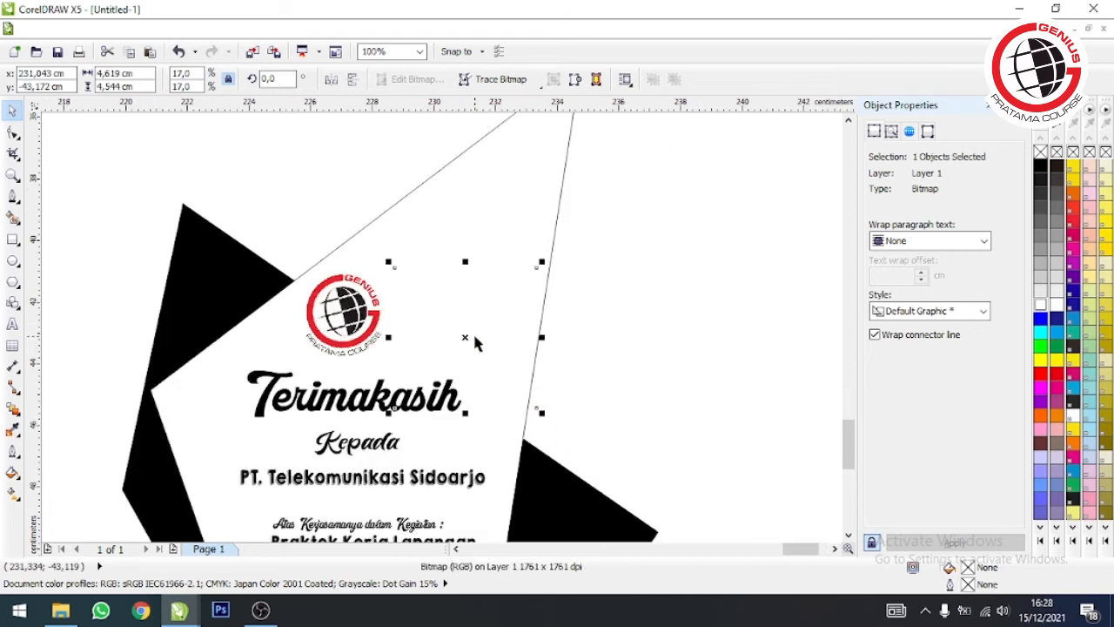
{"action": "scroll", "coordinate": [466, 339], "scroll_direction": "up", "scroll_amount": 1}
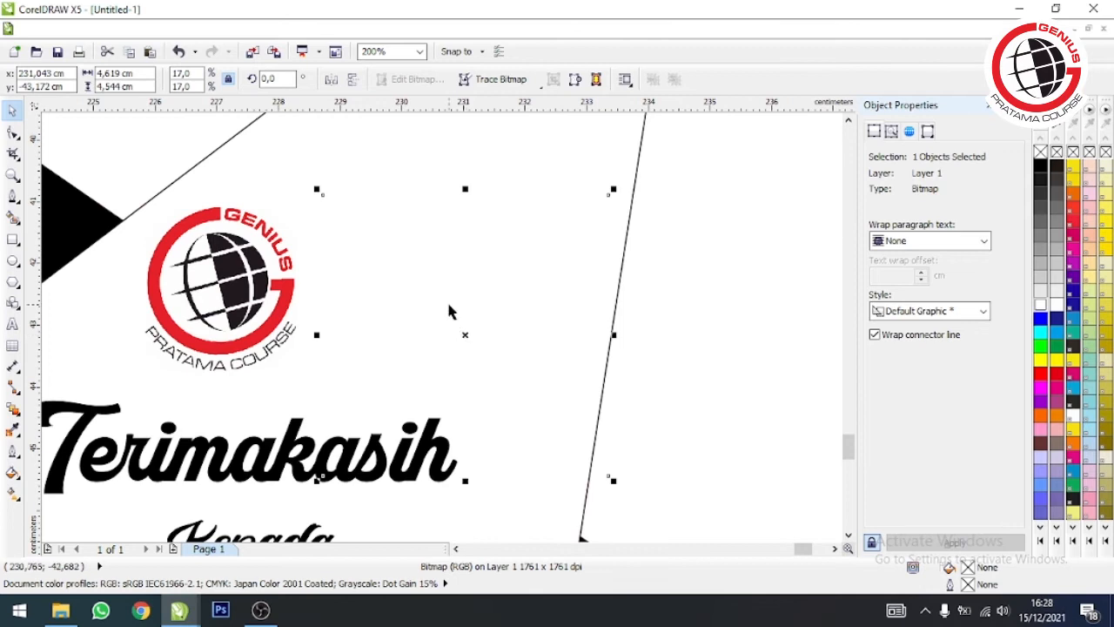
{"action": "right_click", "coordinate": [464, 339]}
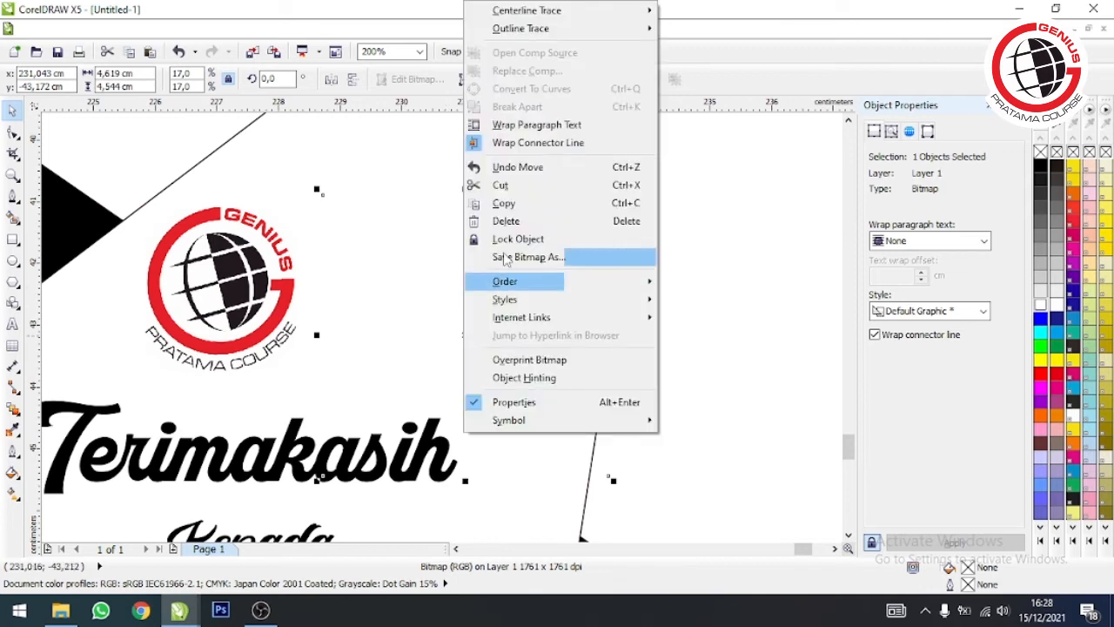
{"action": "mouse_move", "coordinate": [534, 283]}
{"action": "left_click", "coordinate": [697, 238]}
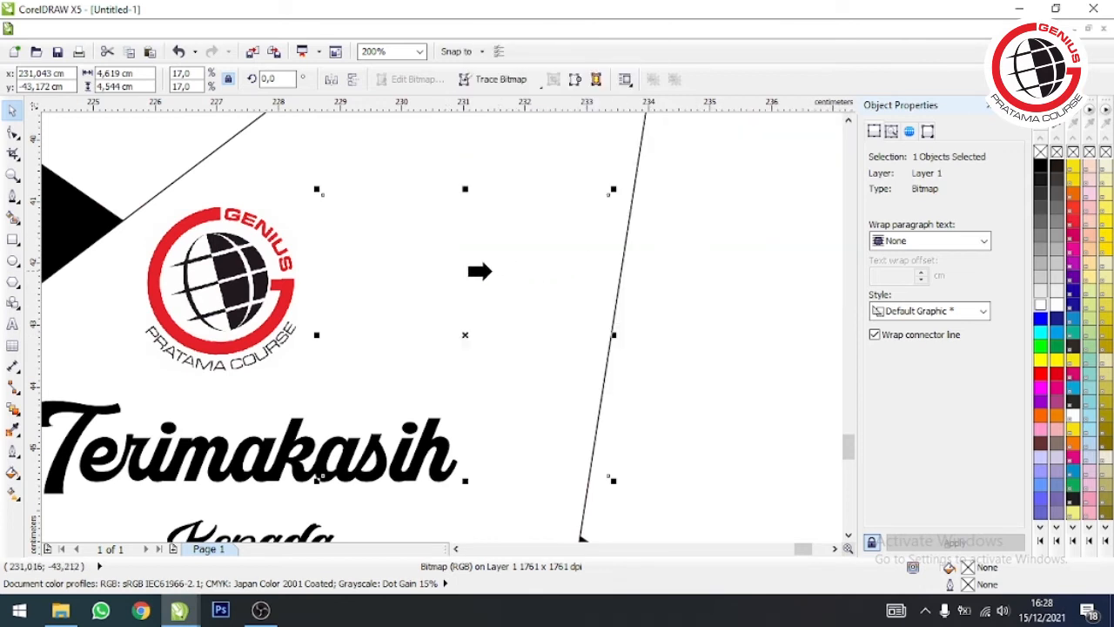
{"action": "left_click", "coordinate": [489, 271]}
Resize the Kayu Cilik logo to about 2.7 cm wide and place it beside the Genius Pratama Course logo
{"action": "left_click_drag", "start_coordinate": [489, 271], "coordinate": [527, 237]}
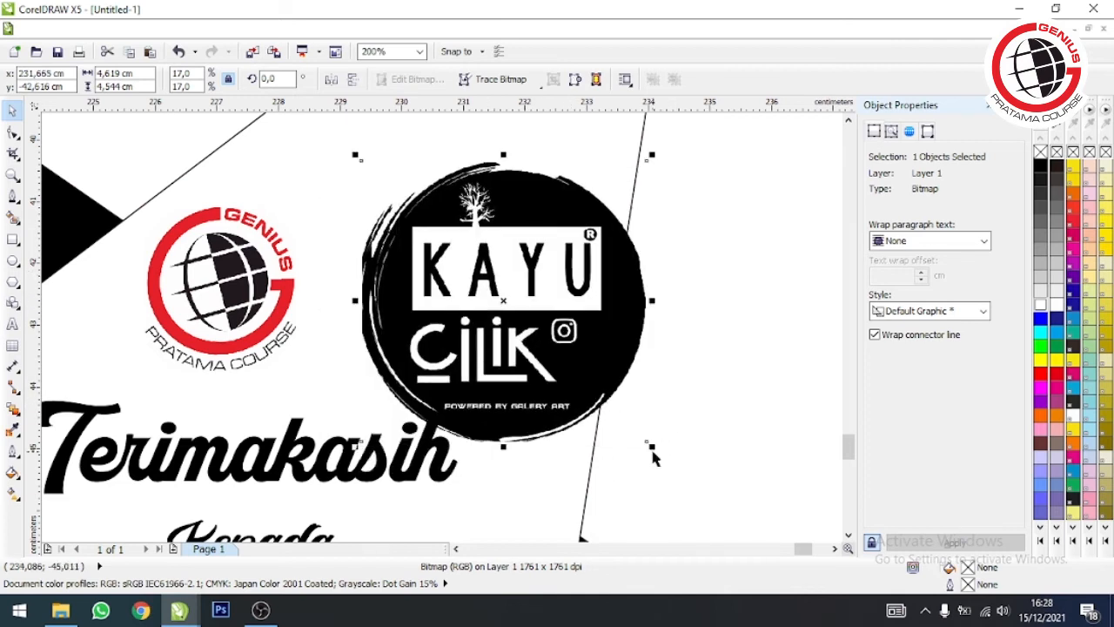
{"action": "left_click_drag", "start_coordinate": [651, 446], "coordinate": [532, 330]}
{"action": "left_click_drag", "start_coordinate": [482, 257], "coordinate": [466, 307]}
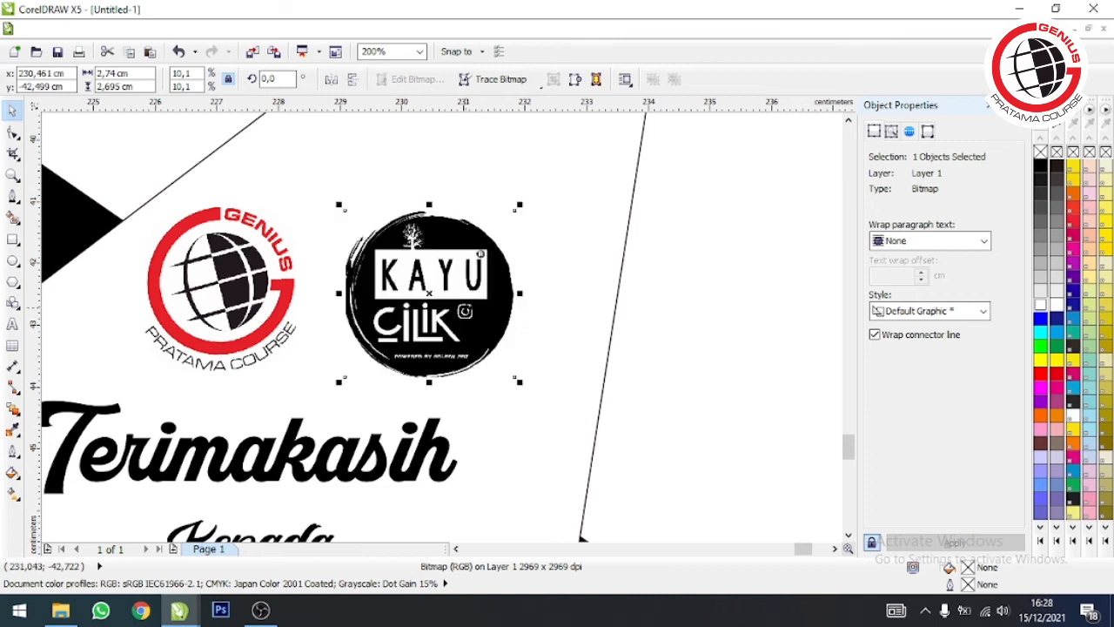
{"action": "left_click", "coordinate": [697, 311]}
Examine the engraved lettering and plate colours in the reference trophy photo against the drawn design
{"action": "scroll", "coordinate": [696, 312], "scroll_direction": "down", "scroll_amount": 2}
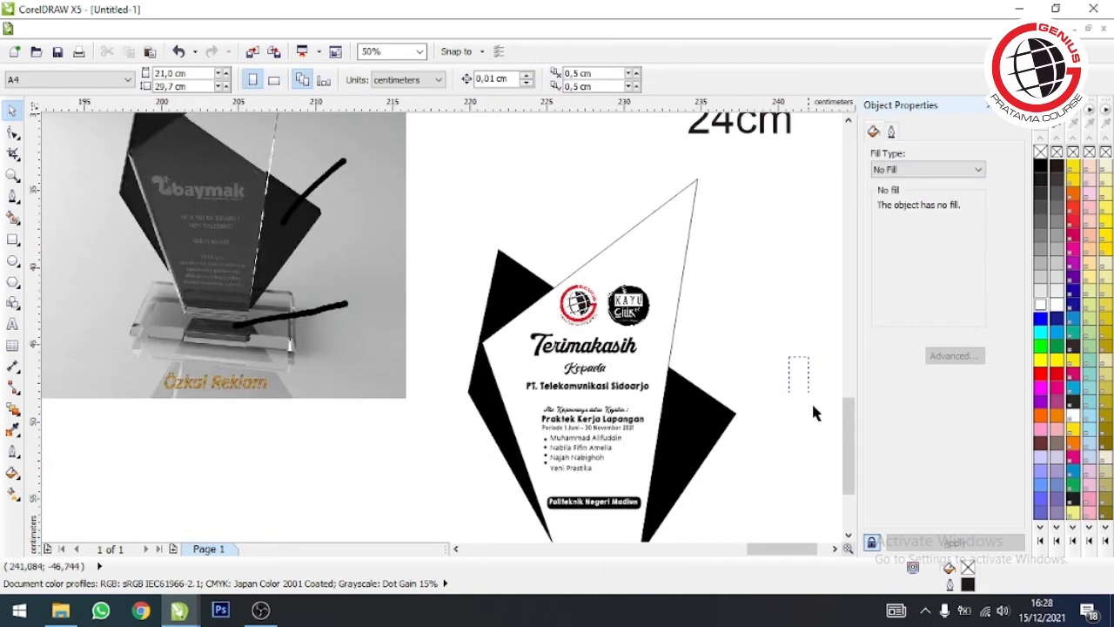
{"action": "left_click_drag", "start_coordinate": [813, 405], "coordinate": [758, 464]}
{"action": "scroll", "coordinate": [651, 366], "scroll_direction": "down", "scroll_amount": 1}
{"action": "scroll", "coordinate": [575, 420], "scroll_direction": "up", "scroll_amount": 1}
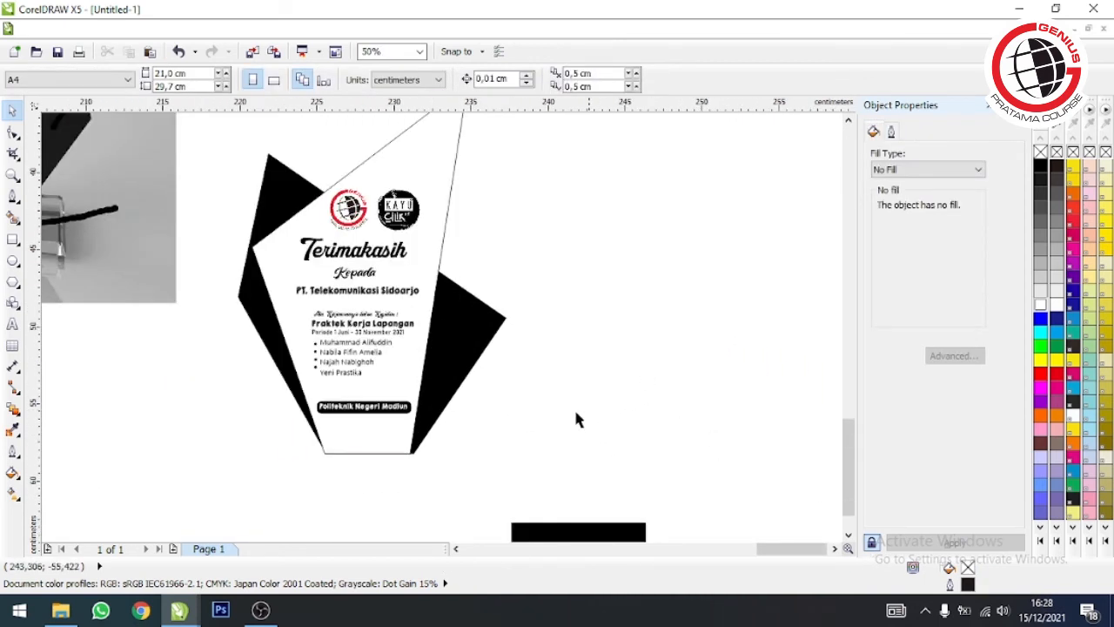
{"action": "scroll", "coordinate": [390, 306], "scroll_direction": "down", "scroll_amount": 1}
{"action": "scroll", "coordinate": [153, 215], "scroll_direction": "up", "scroll_amount": 2}
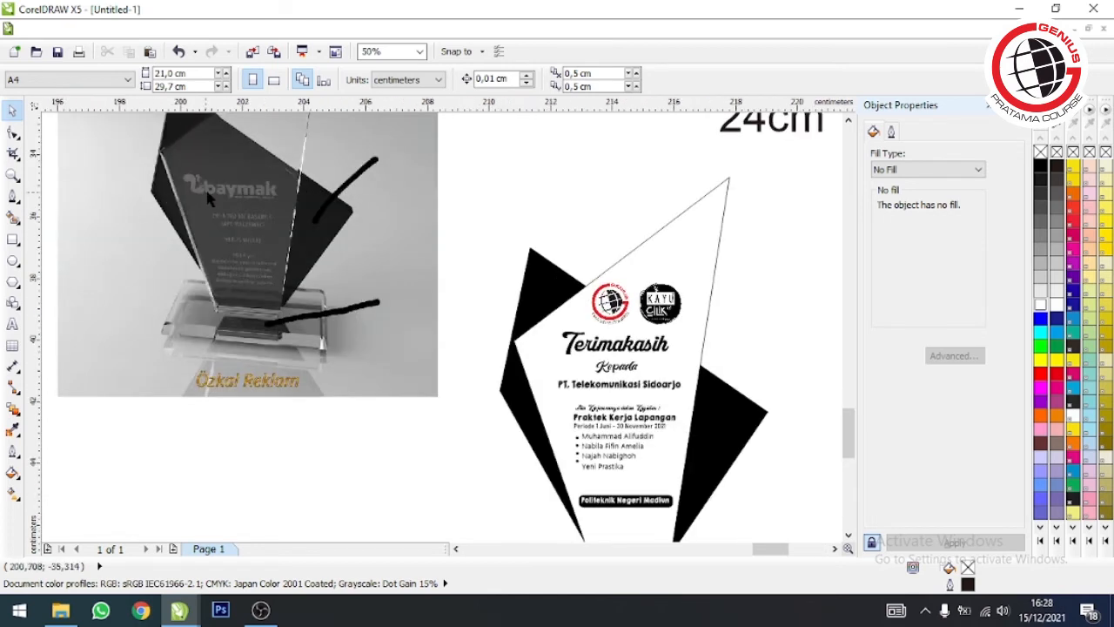
{"action": "scroll", "coordinate": [207, 172], "scroll_direction": "up", "scroll_amount": 1}
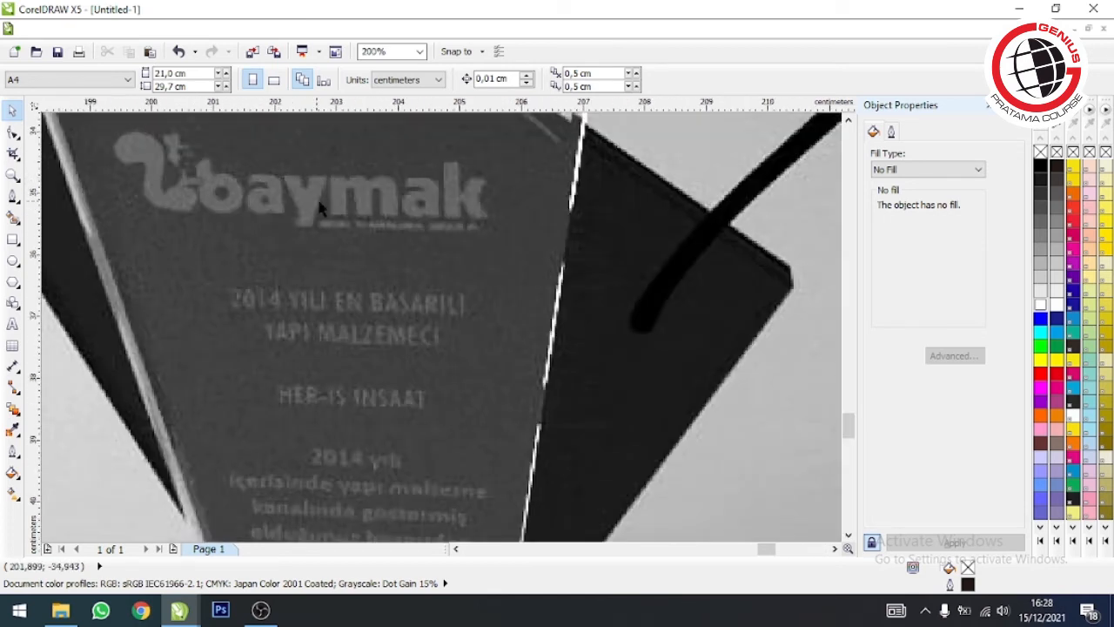
{"action": "scroll", "coordinate": [435, 244], "scroll_direction": "down", "scroll_amount": 1}
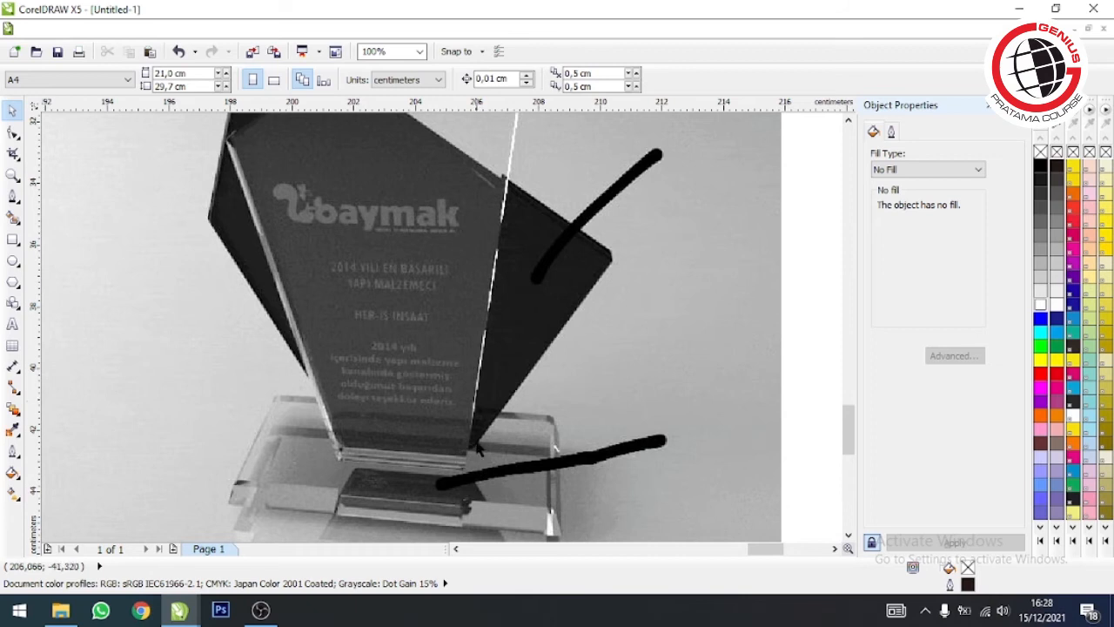
{"action": "scroll", "coordinate": [492, 324], "scroll_direction": "down", "scroll_amount": 2}
{"action": "scroll", "coordinate": [496, 267], "scroll_direction": "up", "scroll_amount": 2}
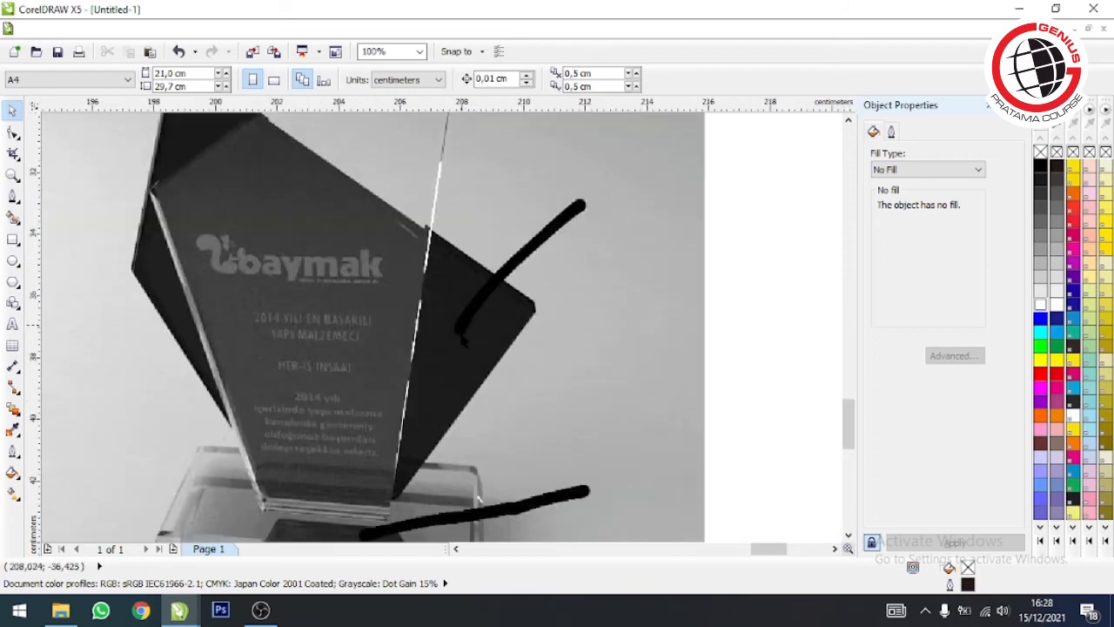
{"action": "scroll", "coordinate": [475, 321], "scroll_direction": "down", "scroll_amount": 2}
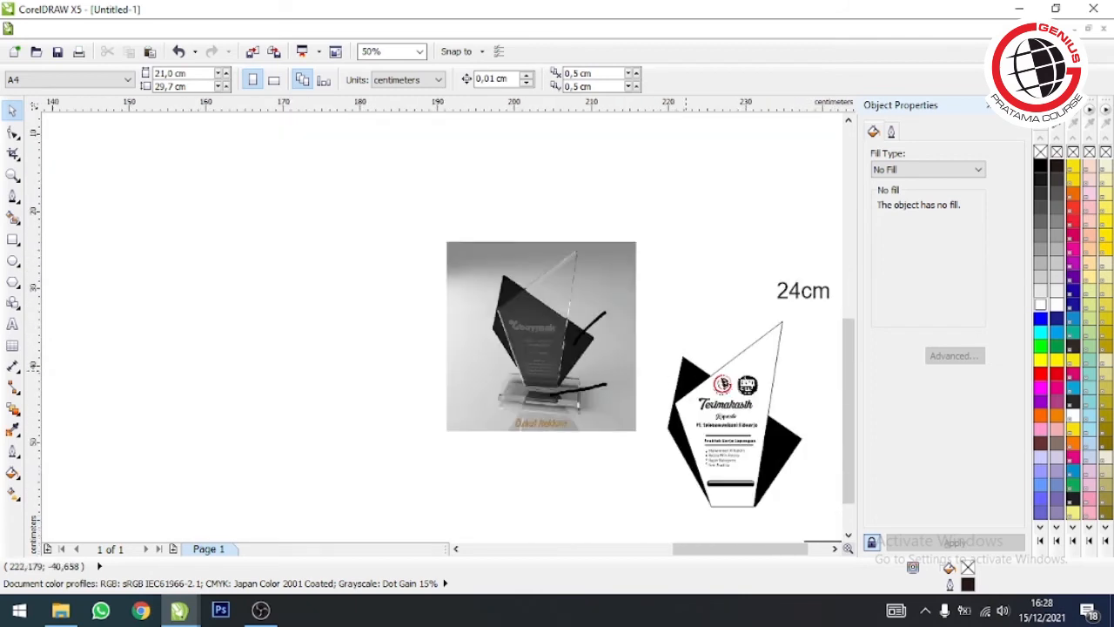
Recolour the thank-you text from "Terimakasih" down to the list of names white
{"action": "scroll", "coordinate": [732, 416], "scroll_direction": "up", "scroll_amount": 1}
{"action": "left_click_drag", "start_coordinate": [838, 400], "coordinate": [704, 375]}
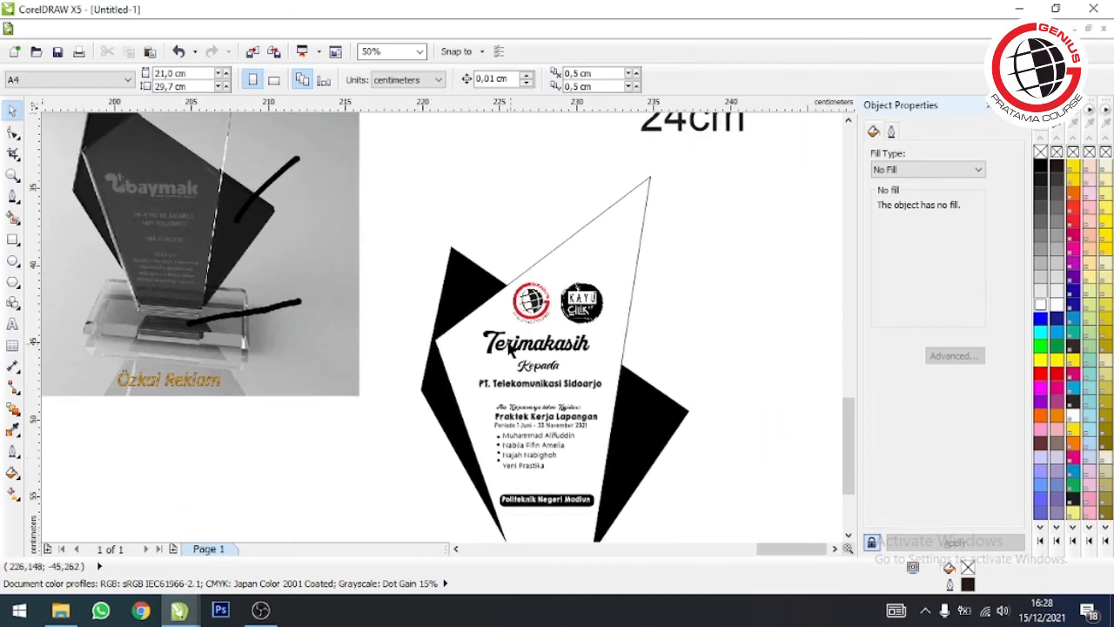
{"action": "left_click_drag", "start_coordinate": [729, 328], "coordinate": [452, 477]}
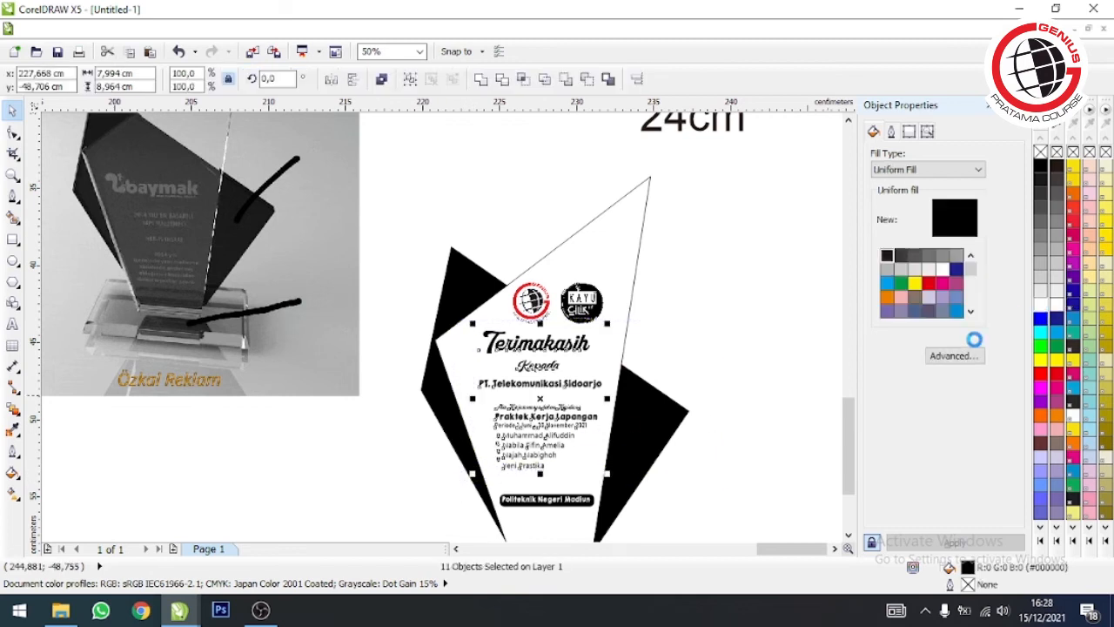
Fill the front plate with a light grey, one shade darker than #CCCCCC
{"action": "left_click", "coordinate": [638, 236]}
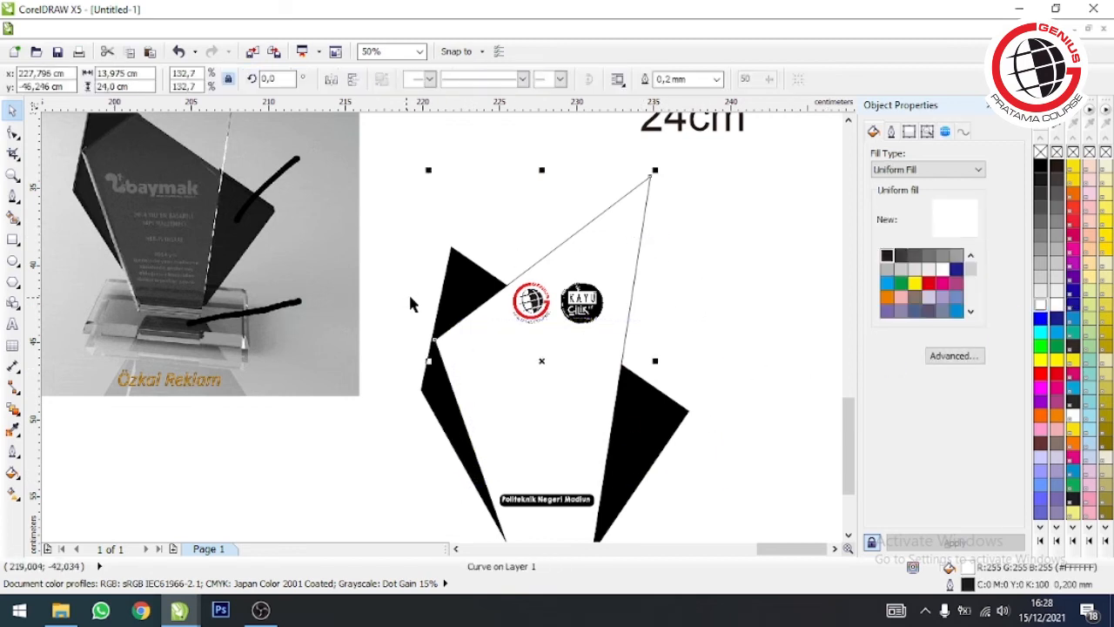
{"action": "left_click", "coordinate": [1040, 290]}
{"action": "left_click", "coordinate": [1039, 249]}
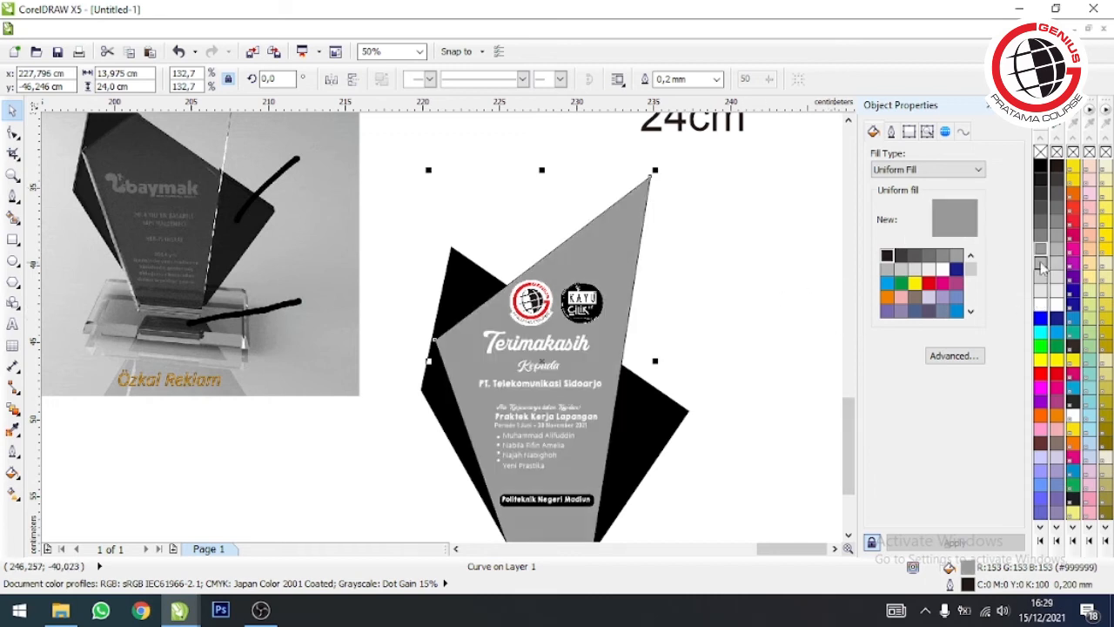
{"action": "left_click", "coordinate": [1040, 277]}
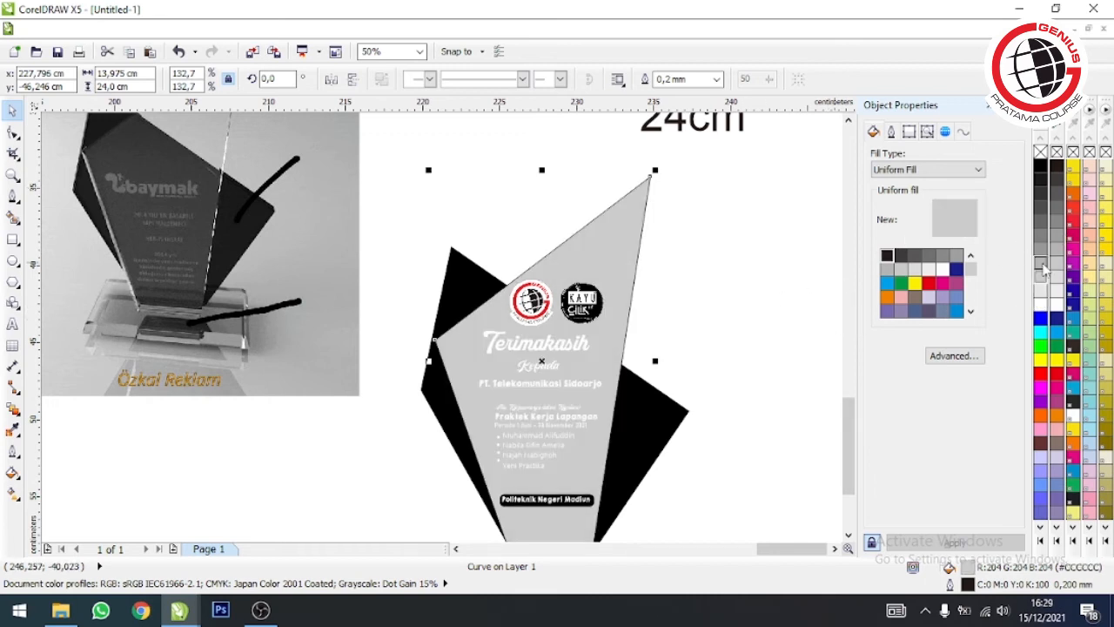
{"action": "left_click", "coordinate": [1040, 263]}
{"action": "left_click", "coordinate": [723, 257]}
{"action": "left_click_drag", "start_coordinate": [854, 283], "coordinate": [851, 292]}
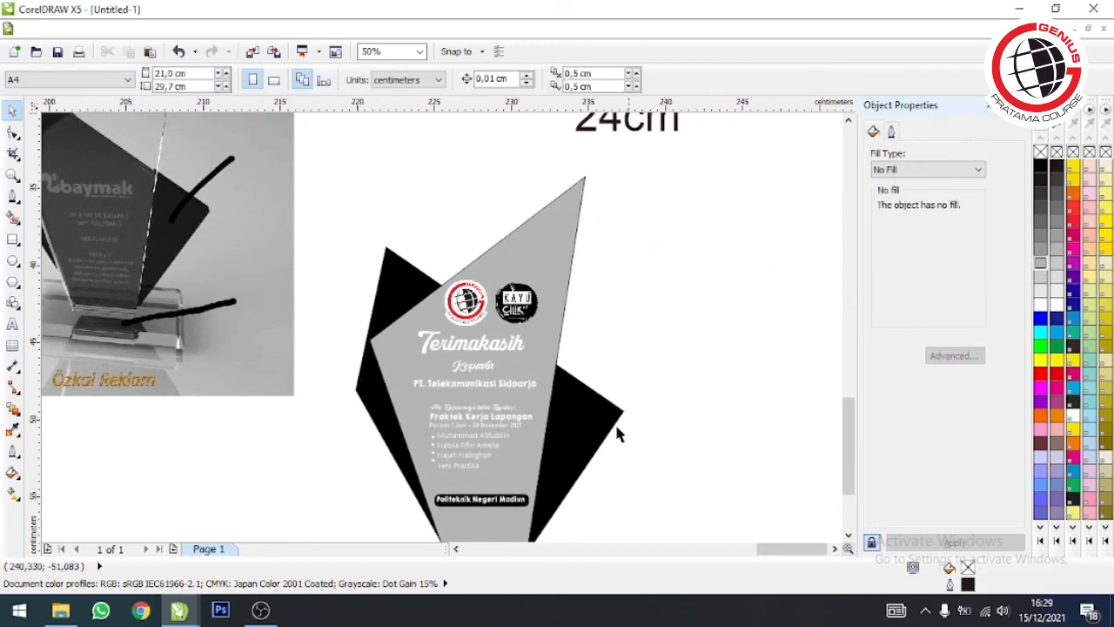
{"action": "left_click", "coordinate": [599, 425]}
{"action": "left_click_drag", "start_coordinate": [736, 414], "coordinate": [726, 498]}
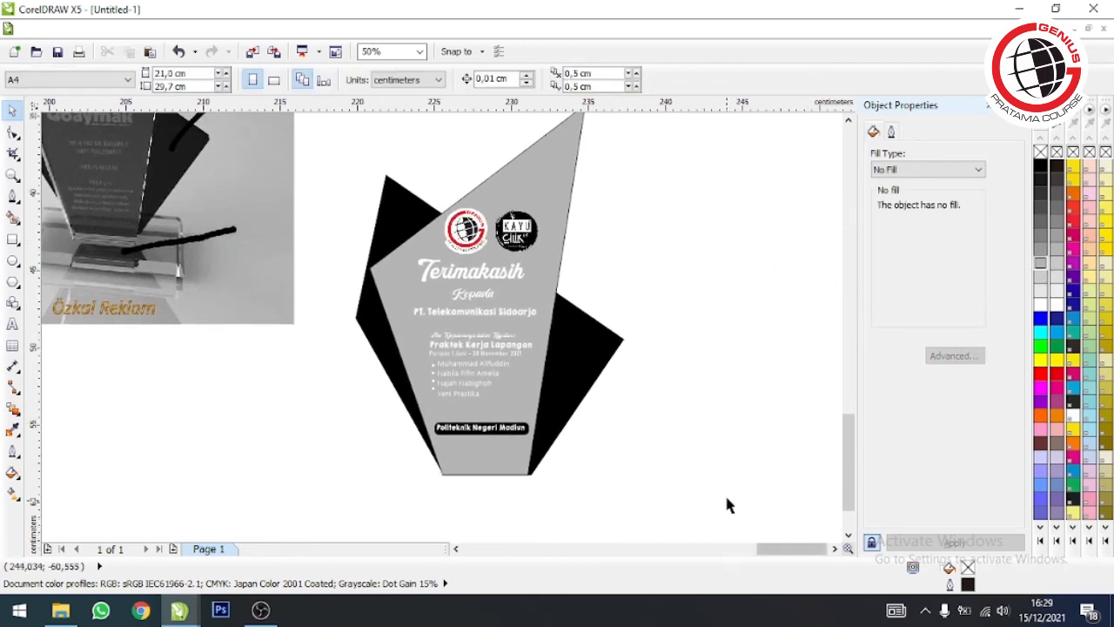
{"action": "scroll", "coordinate": [510, 418], "scroll_direction": "up", "scroll_amount": 1}
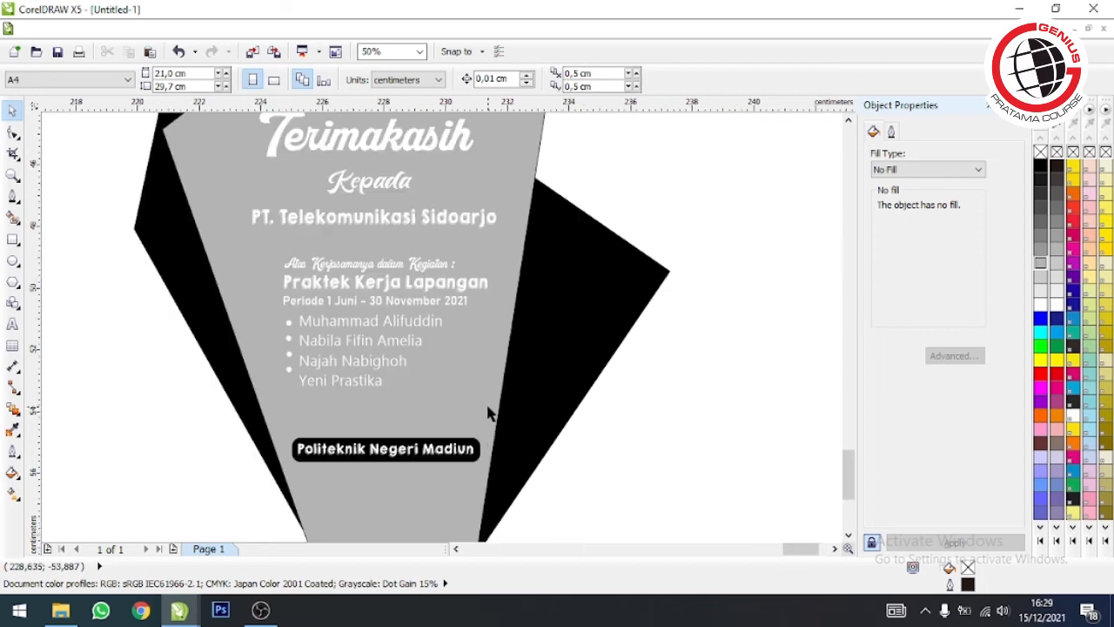
{"action": "scroll", "coordinate": [390, 303], "scroll_direction": "down", "scroll_amount": 1}
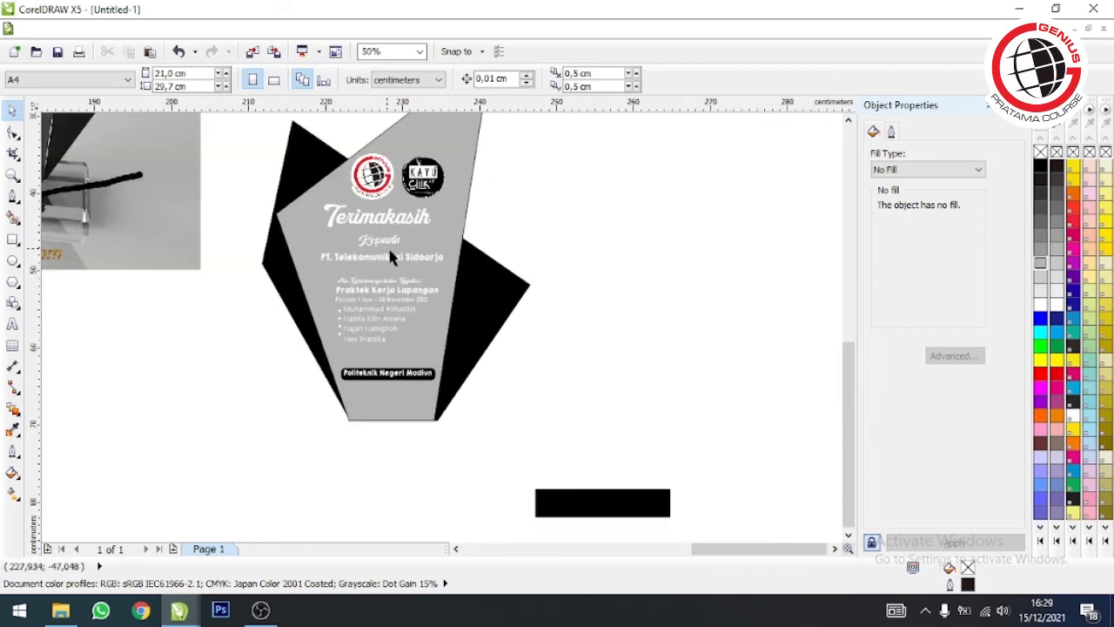
{"action": "scroll", "coordinate": [609, 205], "scroll_direction": "up", "scroll_amount": 1}
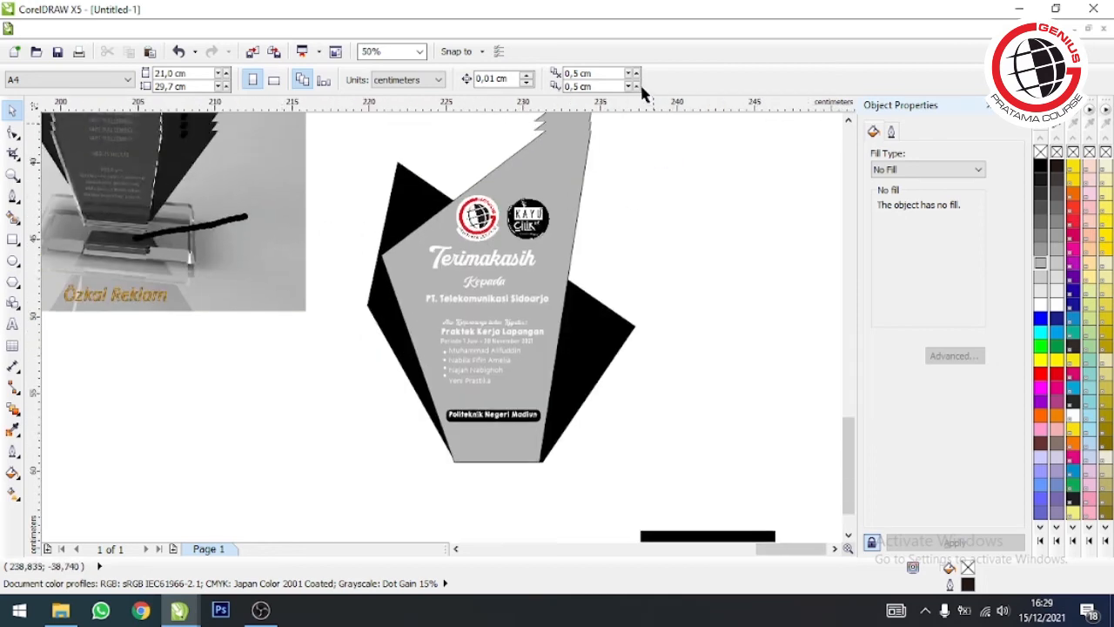
{"action": "scroll", "coordinate": [740, 131], "scroll_direction": "up", "scroll_amount": 1}
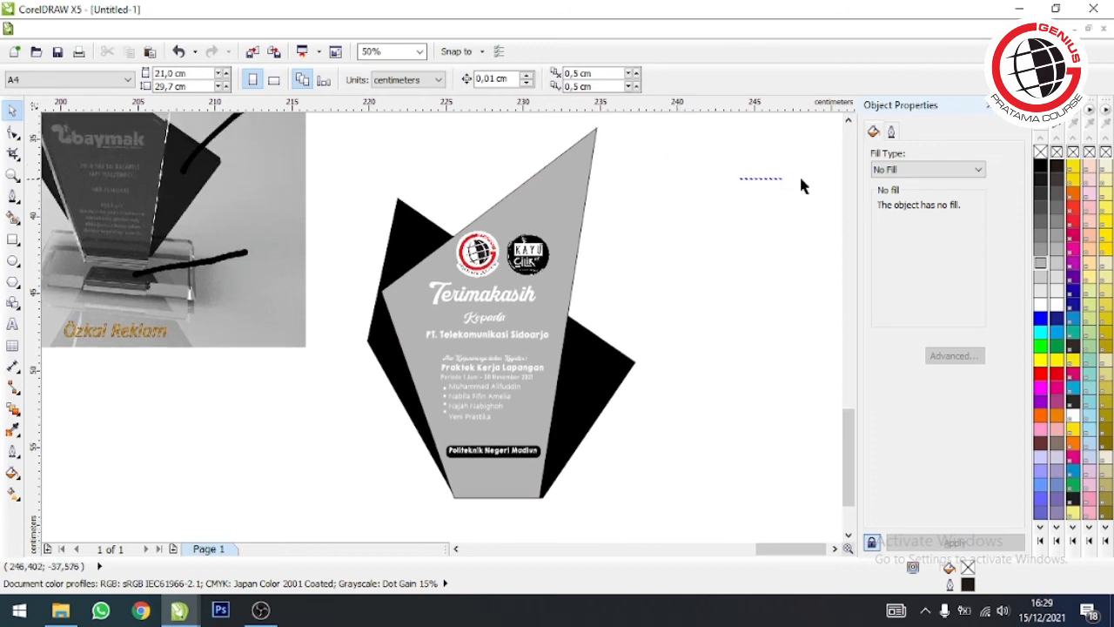
Try to move the grey front plate with its text and logos off the black back plate, and undo the move
{"action": "scroll", "coordinate": [783, 188], "scroll_direction": "right", "scroll_amount": 1}
{"action": "left_click_drag", "start_coordinate": [646, 124], "coordinate": [310, 517]}
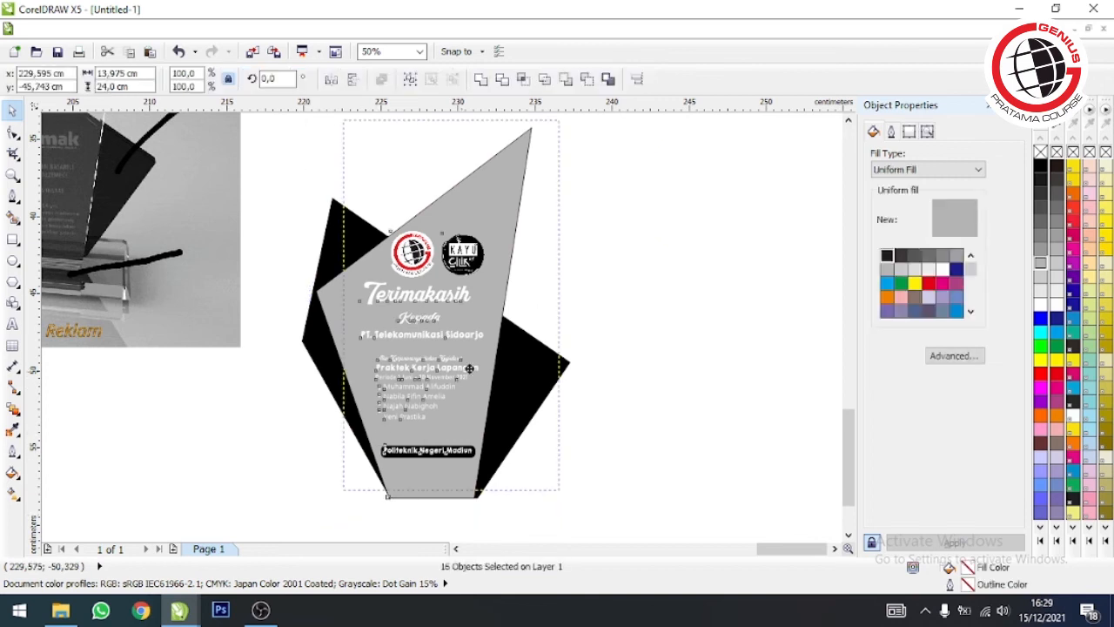
{"action": "left_click_drag", "start_coordinate": [440, 390], "coordinate": [721, 342]}
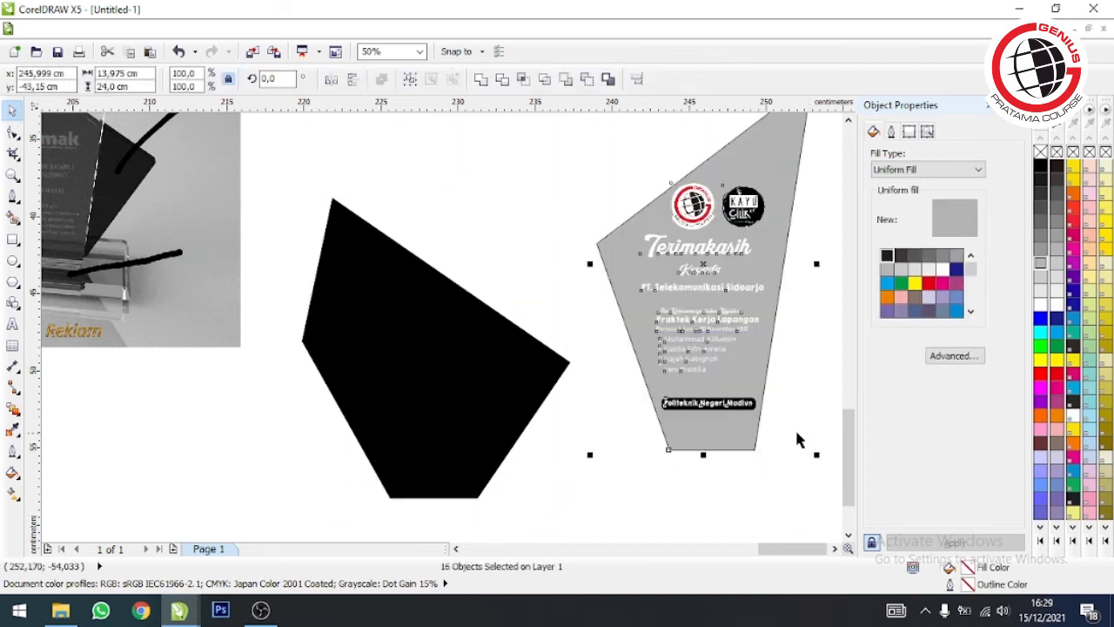
{"action": "key", "text": "ctrl+z"}
{"action": "left_click", "coordinate": [490, 509]}
{"action": "left_click_drag", "start_coordinate": [610, 490], "coordinate": [353, 165]}
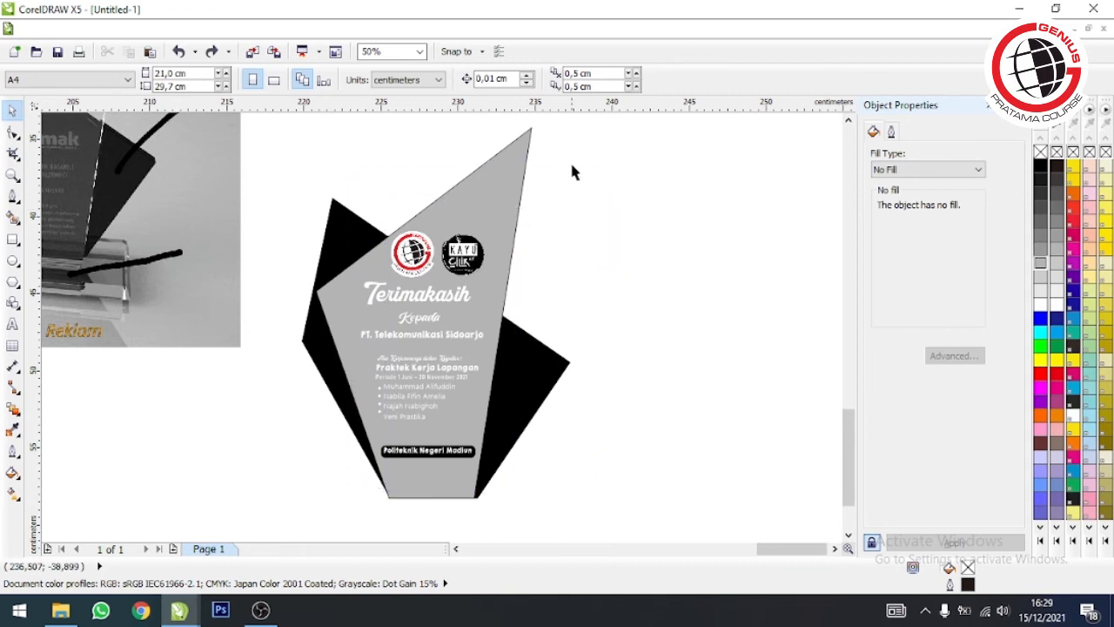
{"action": "scroll", "coordinate": [570, 130], "scroll_direction": "up", "scroll_amount": 1}
{"action": "left_click_drag", "start_coordinate": [580, 129], "coordinate": [313, 510]}
{"action": "left_click", "coordinate": [548, 412]}
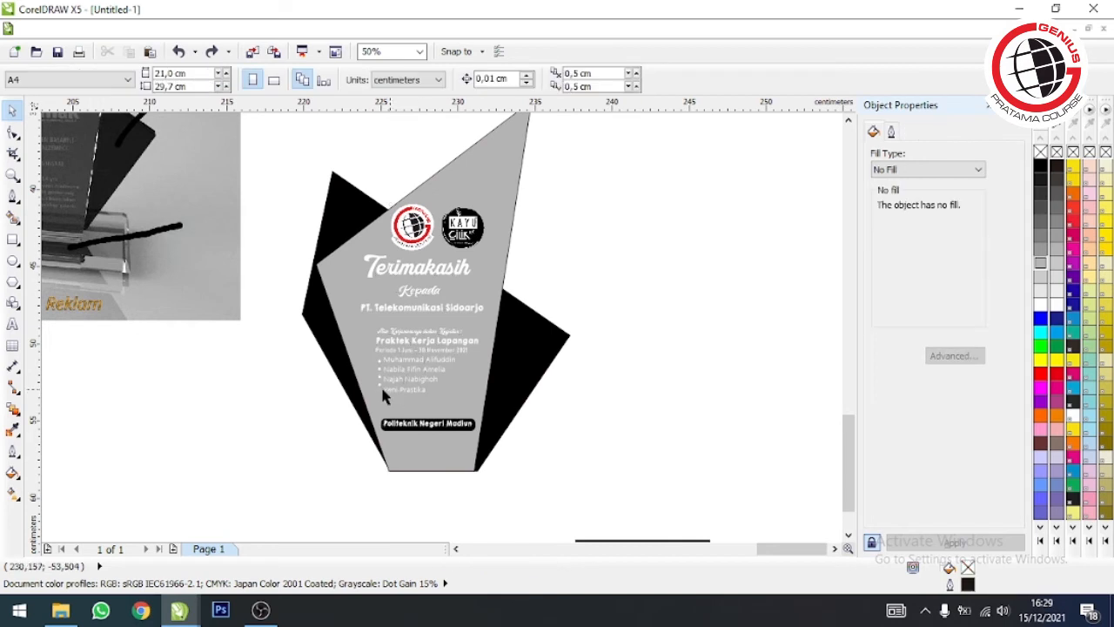
Place the black base block under the trophy plates and add a wider black slab about 11.9 by 0.9 cm beneath it
{"action": "scroll", "coordinate": [381, 383], "scroll_direction": "up", "scroll_amount": 1}
{"action": "scroll", "coordinate": [383, 413], "scroll_direction": "down", "scroll_amount": 1}
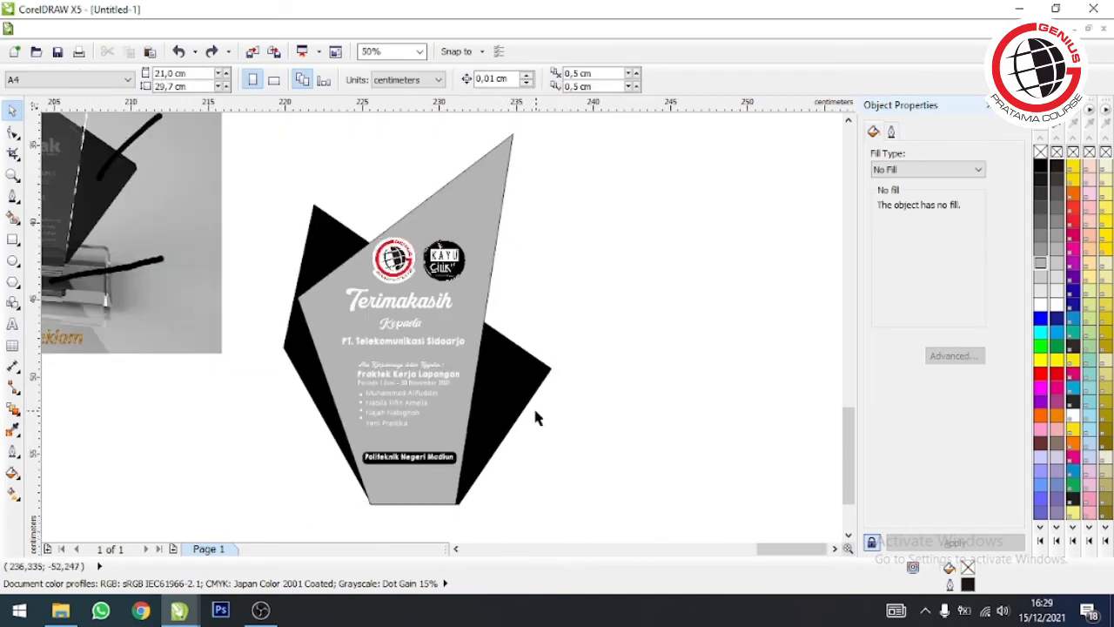
{"action": "scroll", "coordinate": [536, 418], "scroll_direction": "down", "scroll_amount": 1}
{"action": "scroll", "coordinate": [306, 403], "scroll_direction": "up", "scroll_amount": 1}
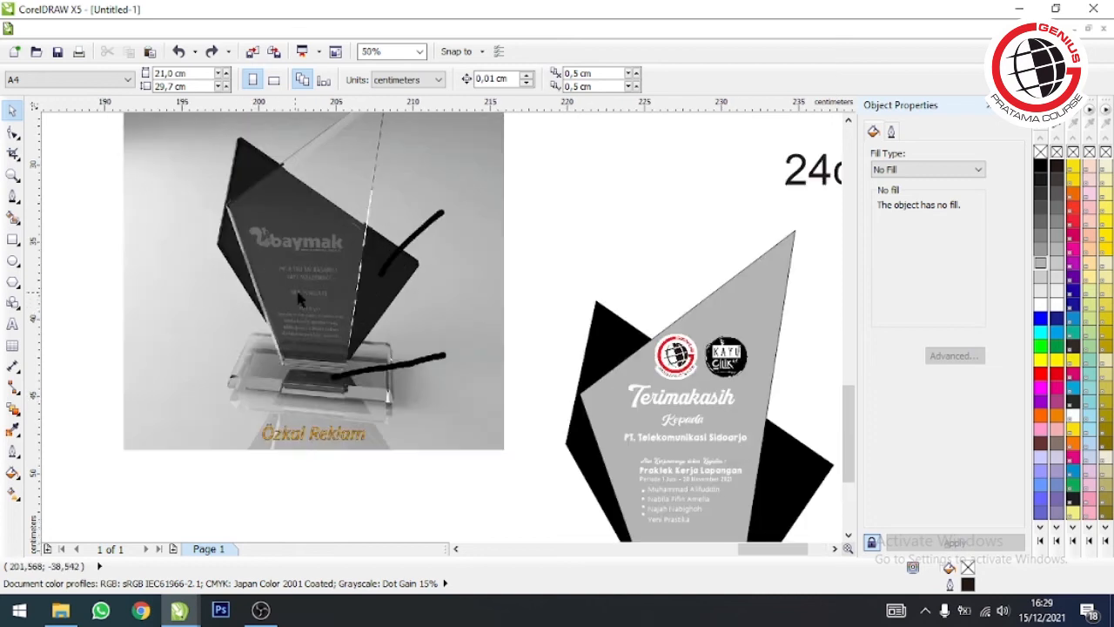
{"action": "scroll", "coordinate": [740, 479], "scroll_direction": "down", "scroll_amount": 1}
{"action": "scroll", "coordinate": [725, 455], "scroll_direction": "up", "scroll_amount": 1}
{"action": "left_click_drag", "start_coordinate": [899, 595], "coordinate": [786, 501]}
{"action": "left_click_drag", "start_coordinate": [669, 471], "coordinate": [578, 438]}
{"action": "left_click", "coordinate": [565, 399]}
{"action": "right_click", "coordinate": [468, 442]}
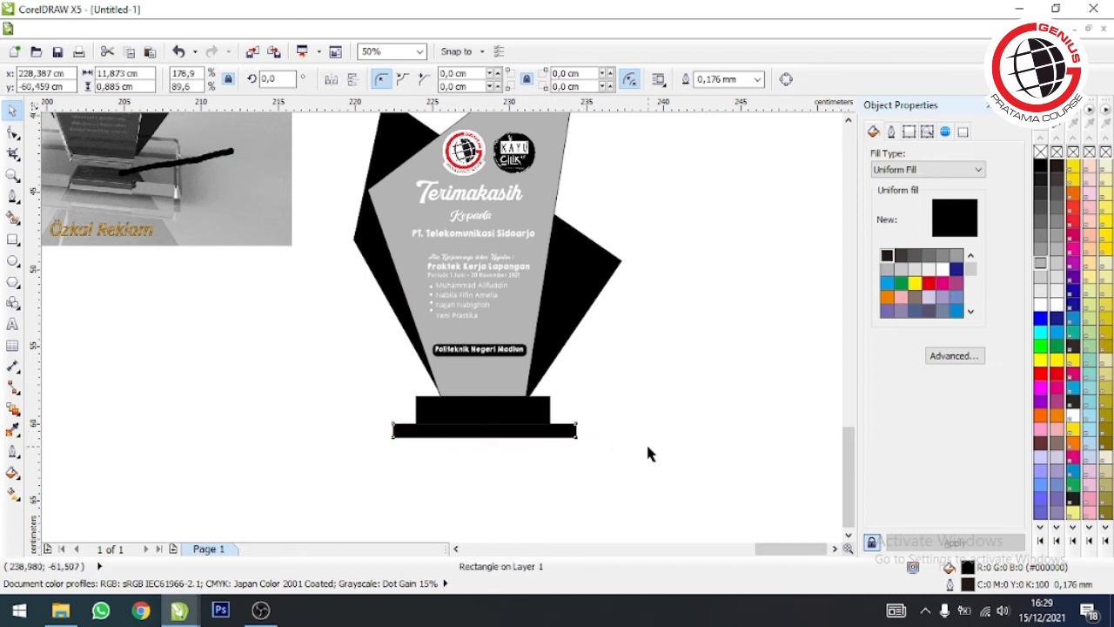
{"action": "left_click", "coordinate": [652, 440]}
Move the reference trophy photo down so it sits roughly level beside the drawn trophy
{"action": "scroll", "coordinate": [652, 440], "scroll_direction": "down", "scroll_amount": 1}
{"action": "scroll", "coordinate": [540, 373], "scroll_direction": "up", "scroll_amount": 1}
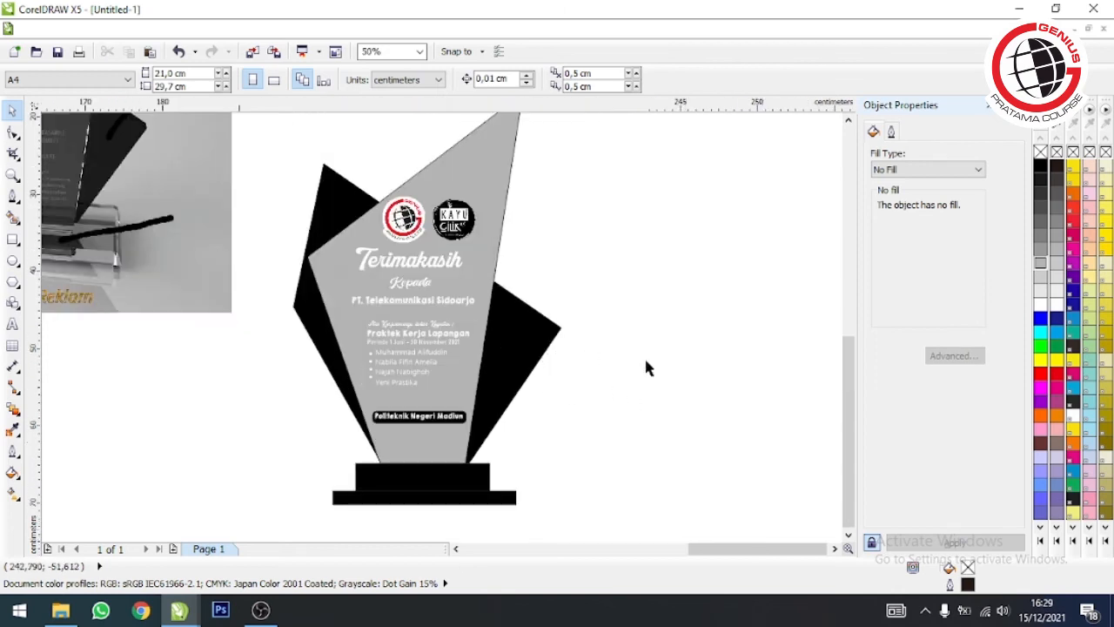
{"action": "scroll", "coordinate": [646, 367], "scroll_direction": "down", "scroll_amount": 1}
{"action": "left_click_drag", "start_coordinate": [399, 286], "coordinate": [383, 355]}
{"action": "scroll", "coordinate": [516, 352], "scroll_direction": "up", "scroll_amount": 1}
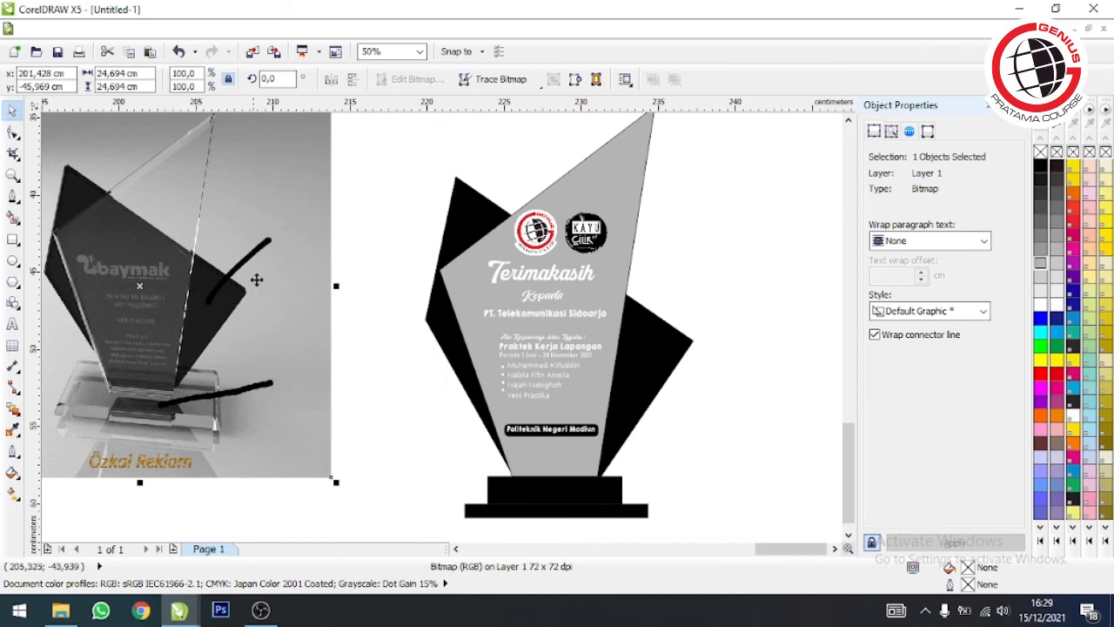
{"action": "left_click", "coordinate": [727, 259]}
Move the "24cm" label down beside the drawn trophy's plates
{"action": "scroll", "coordinate": [733, 253], "scroll_direction": "down", "scroll_amount": 1}
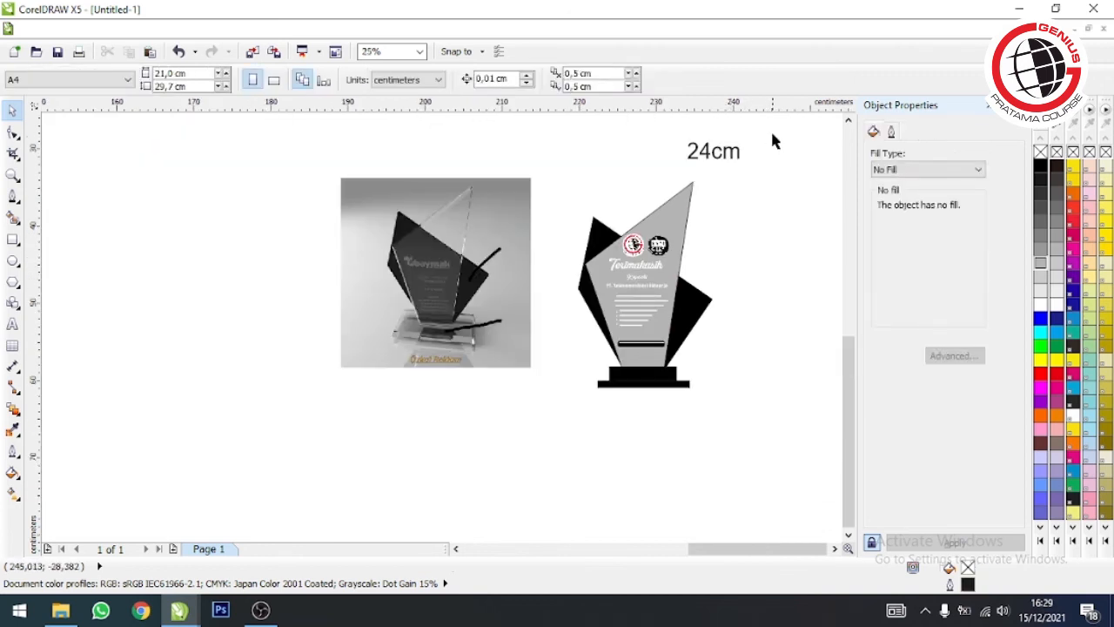
{"action": "left_click_drag", "start_coordinate": [736, 155], "coordinate": [789, 285]}
{"action": "scroll", "coordinate": [798, 284], "scroll_direction": "up", "scroll_amount": 1}
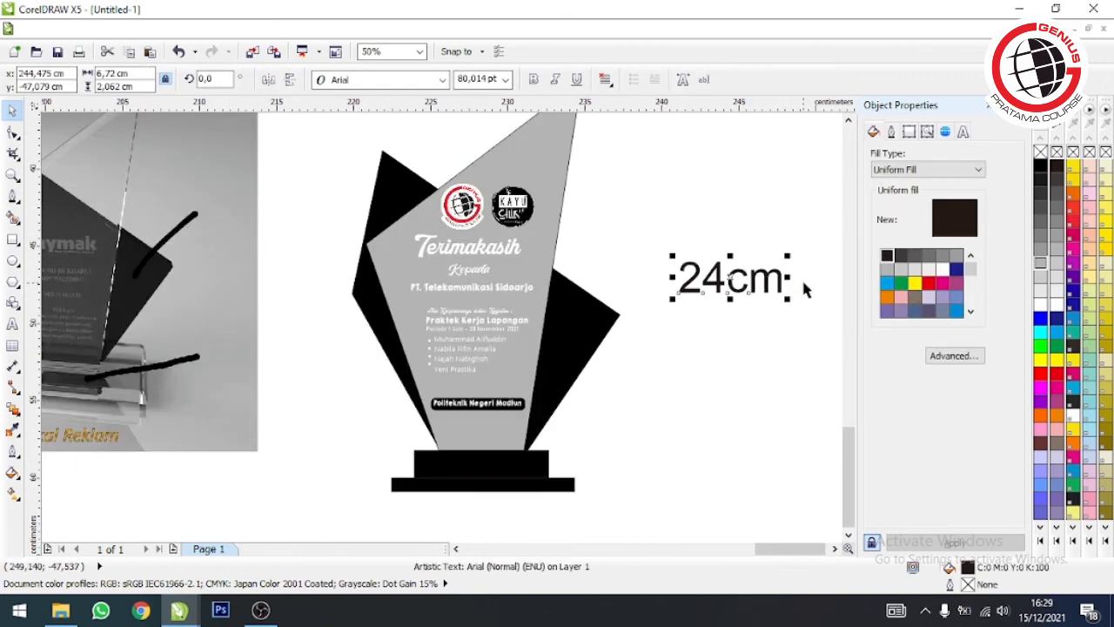
{"action": "left_click", "coordinate": [798, 282]}
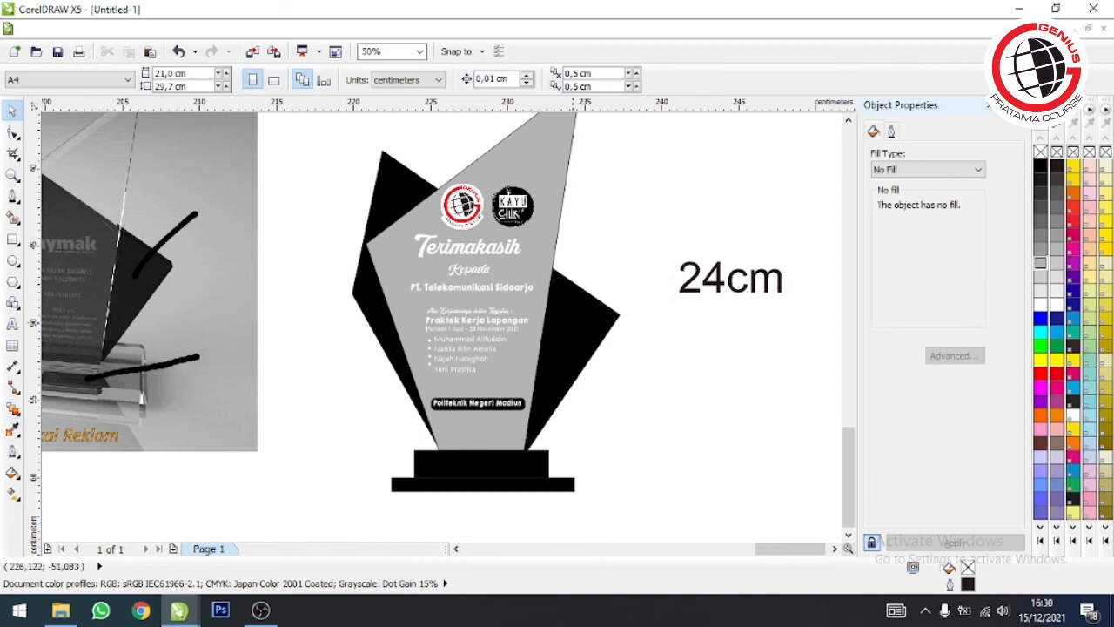
Try a parallel dimension from the top of the base block to the front plate's tip, and undo it
{"action": "left_click", "coordinate": [13, 368]}
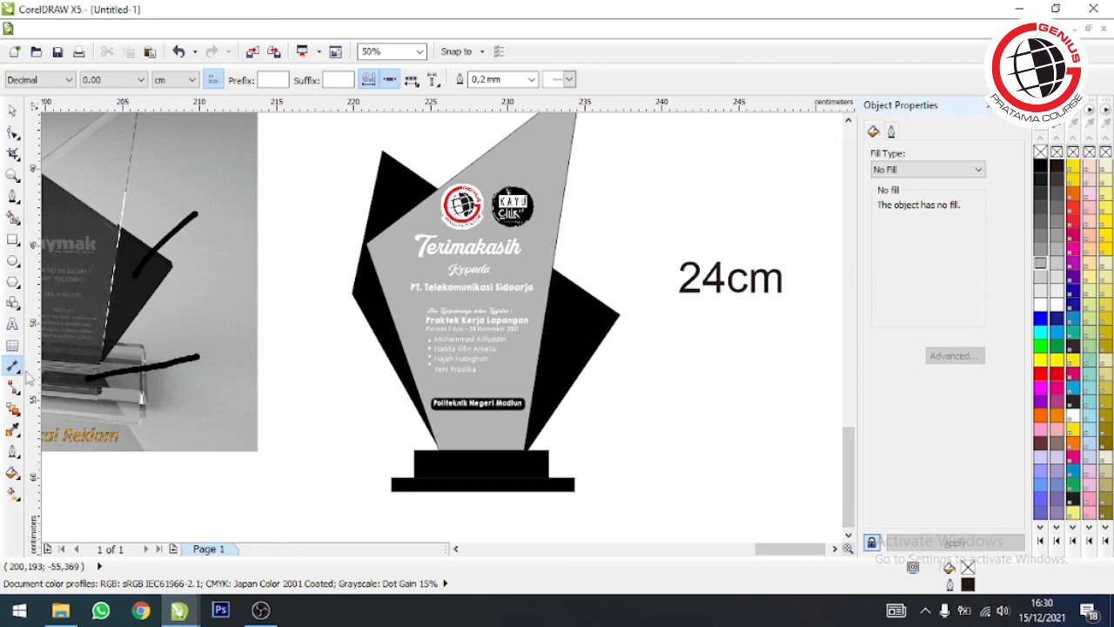
{"action": "scroll", "coordinate": [532, 492], "scroll_direction": "down", "scroll_amount": 1}
{"action": "scroll", "coordinate": [542, 391], "scroll_direction": "up", "scroll_amount": 1}
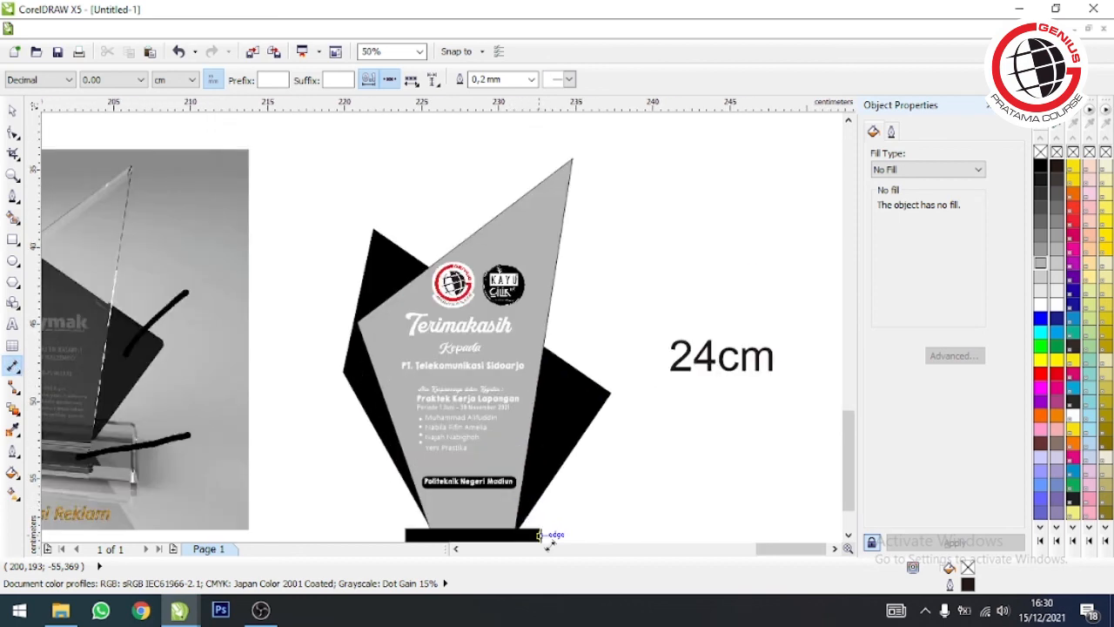
{"action": "left_click_drag", "start_coordinate": [541, 529], "coordinate": [570, 158]}
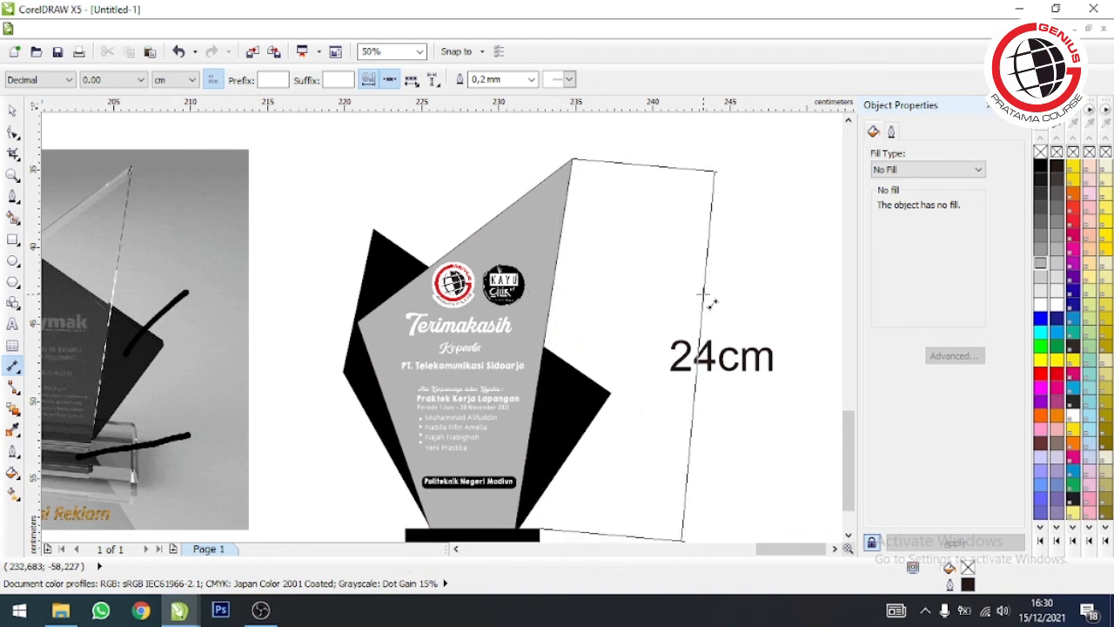
{"action": "left_click", "coordinate": [736, 381]}
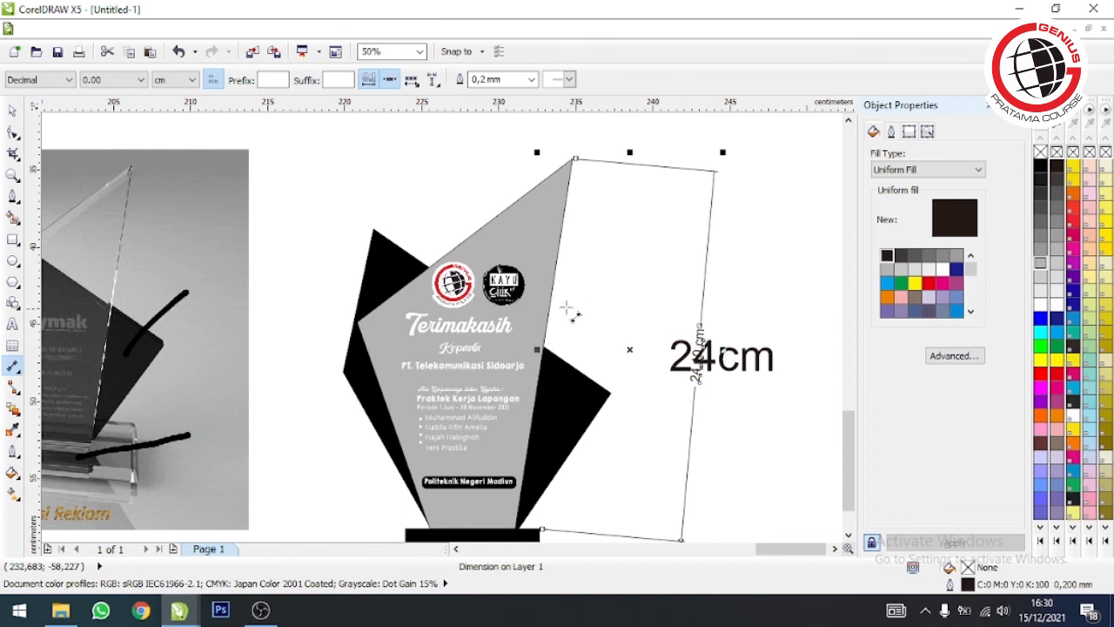
{"action": "key", "text": "ctrl+z"}
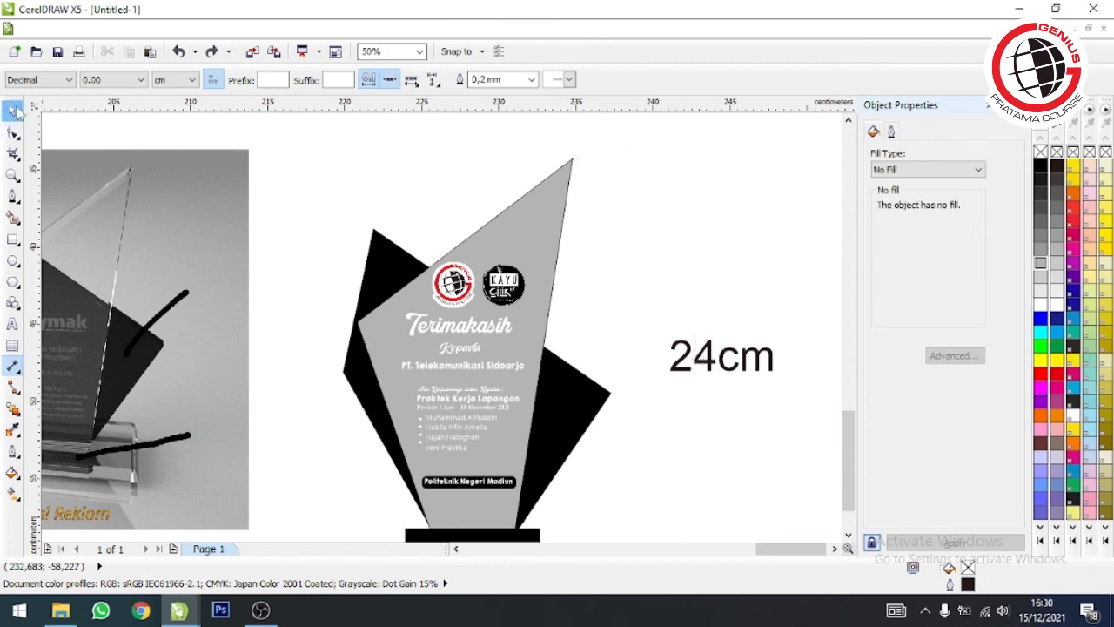
{"action": "key", "text": "space"}
Review the overall layout and examine the plates and base in the reference trophy photo
{"action": "scroll", "coordinate": [682, 259], "scroll_direction": "down", "scroll_amount": 2}
{"action": "scroll", "coordinate": [682, 244], "scroll_direction": "up", "scroll_amount": 1}
{"action": "scroll", "coordinate": [664, 253], "scroll_direction": "down", "scroll_amount": 2}
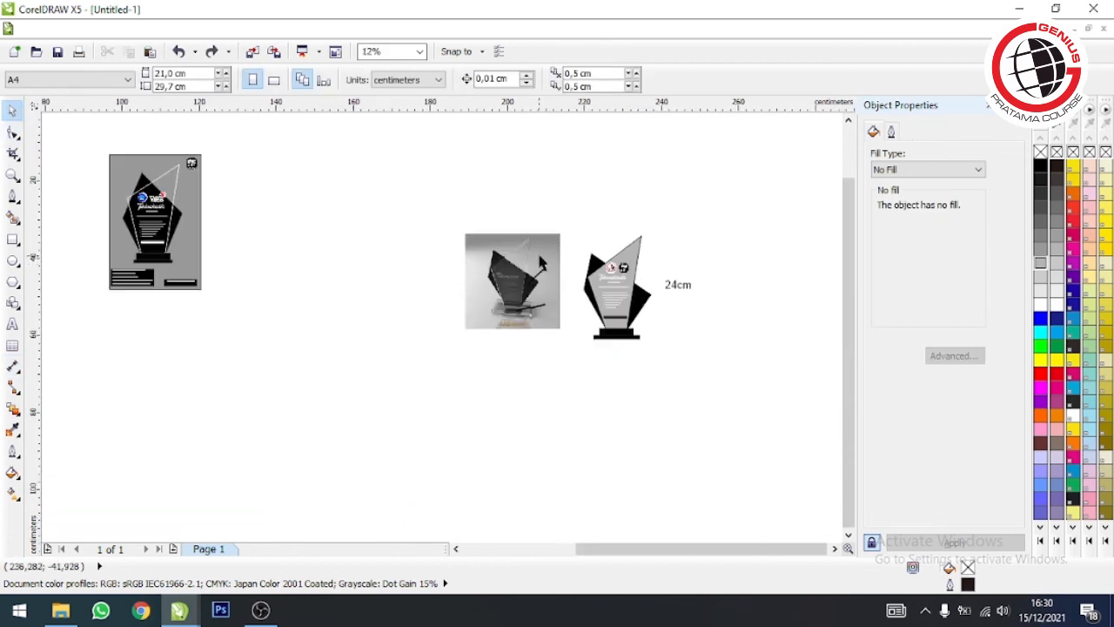
{"action": "scroll", "coordinate": [50, 220], "scroll_direction": "up", "scroll_amount": 1}
{"action": "scroll", "coordinate": [309, 261], "scroll_direction": "down", "scroll_amount": 3}
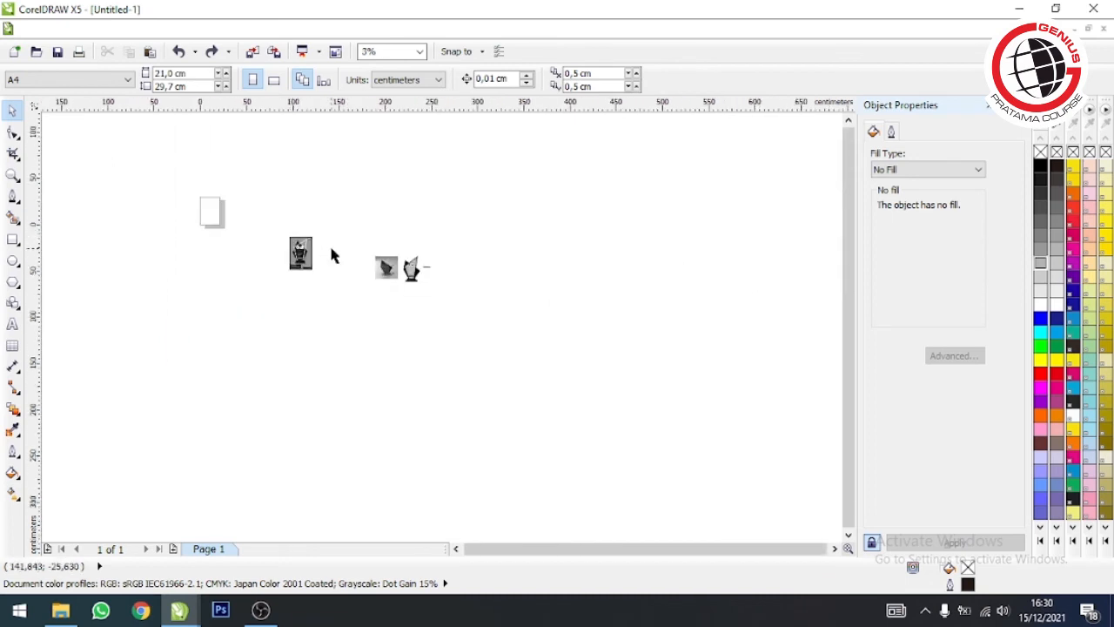
{"action": "scroll", "coordinate": [332, 251], "scroll_direction": "up", "scroll_amount": 2}
{"action": "scroll", "coordinate": [595, 335], "scroll_direction": "up", "scroll_amount": 1}
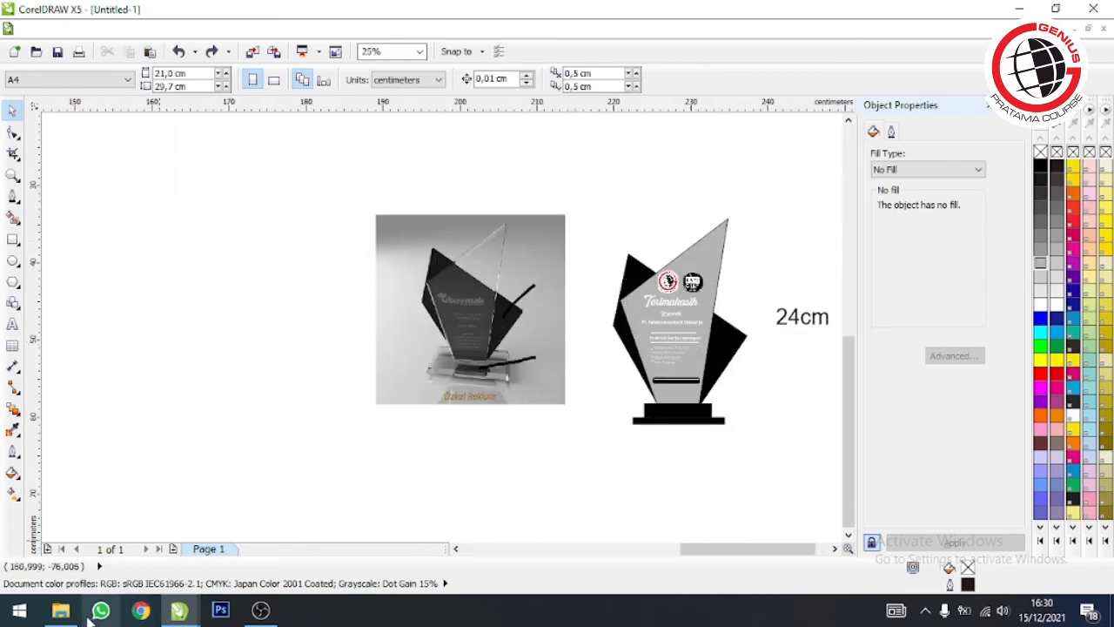
{"action": "scroll", "coordinate": [507, 300], "scroll_direction": "up", "scroll_amount": 2}
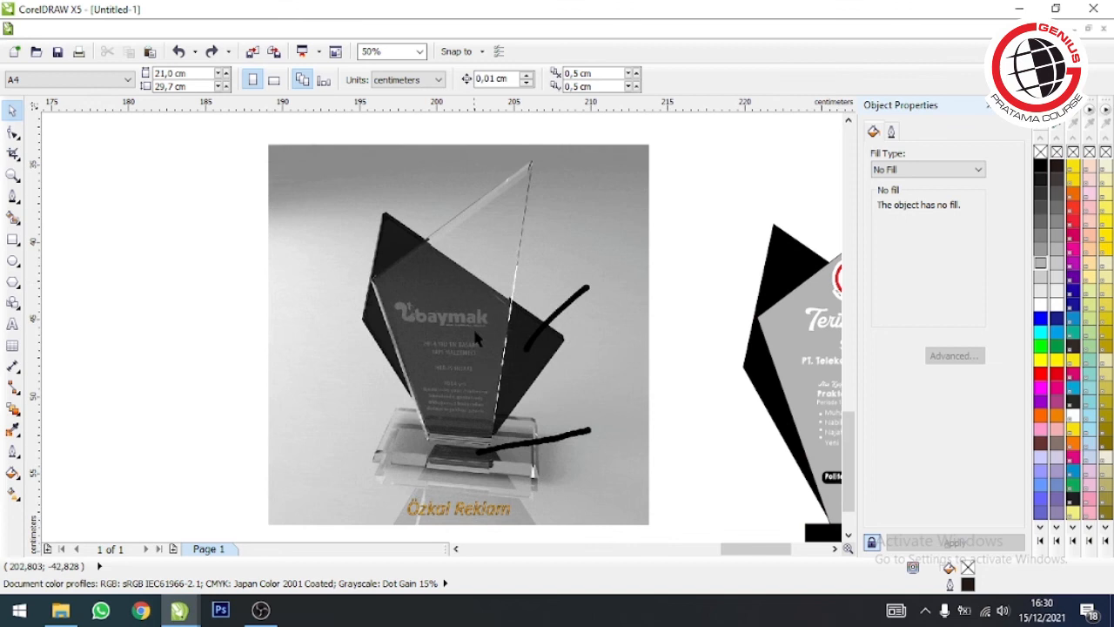
{"action": "scroll", "coordinate": [736, 341], "scroll_direction": "down", "scroll_amount": 1}
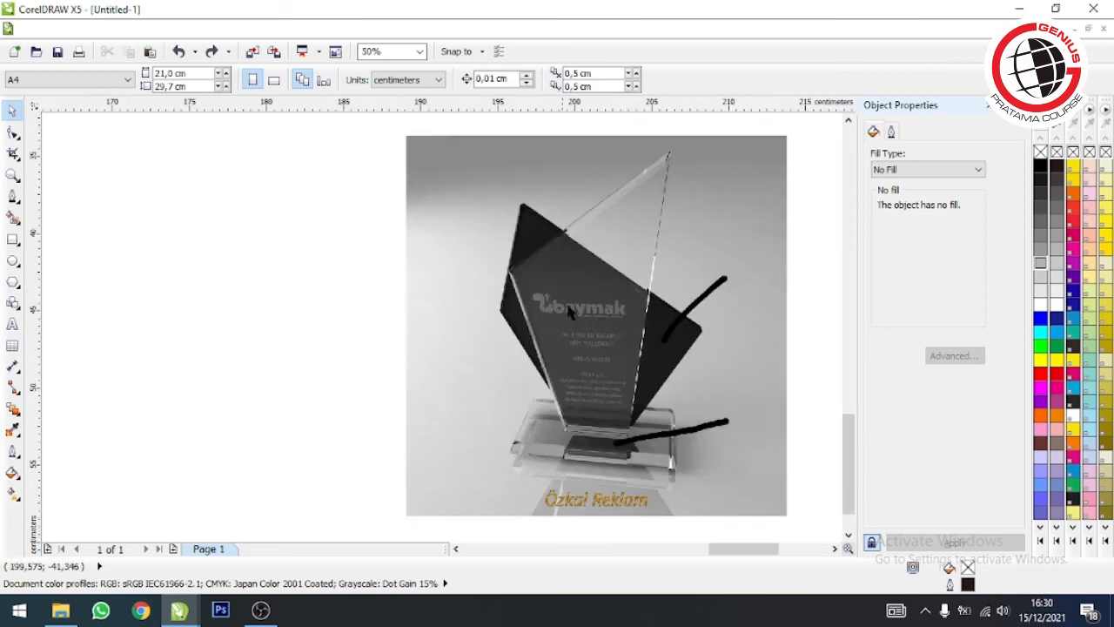
{"action": "scroll", "coordinate": [570, 312], "scroll_direction": "down", "scroll_amount": 1}
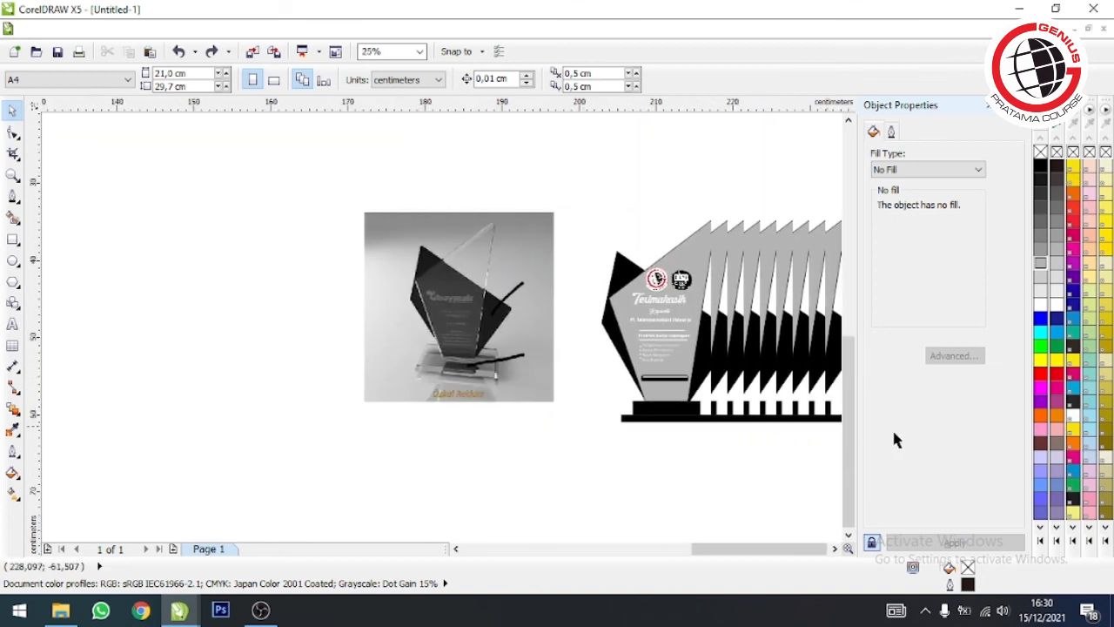
Compare the drawn trophy's plates, lettering and base with the reference photo
{"action": "left_click_drag", "start_coordinate": [778, 418], "coordinate": [897, 415]}
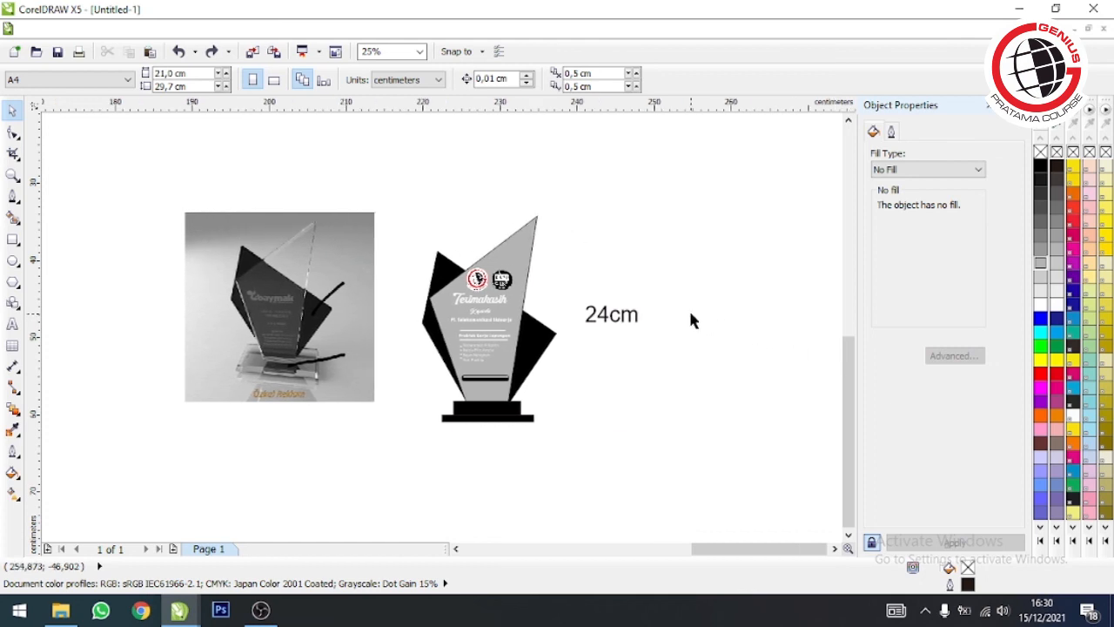
{"action": "scroll", "coordinate": [655, 326], "scroll_direction": "up", "scroll_amount": 1}
{"action": "scroll", "coordinate": [587, 329], "scroll_direction": "down", "scroll_amount": 1}
{"action": "scroll", "coordinate": [457, 339], "scroll_direction": "up", "scroll_amount": 1}
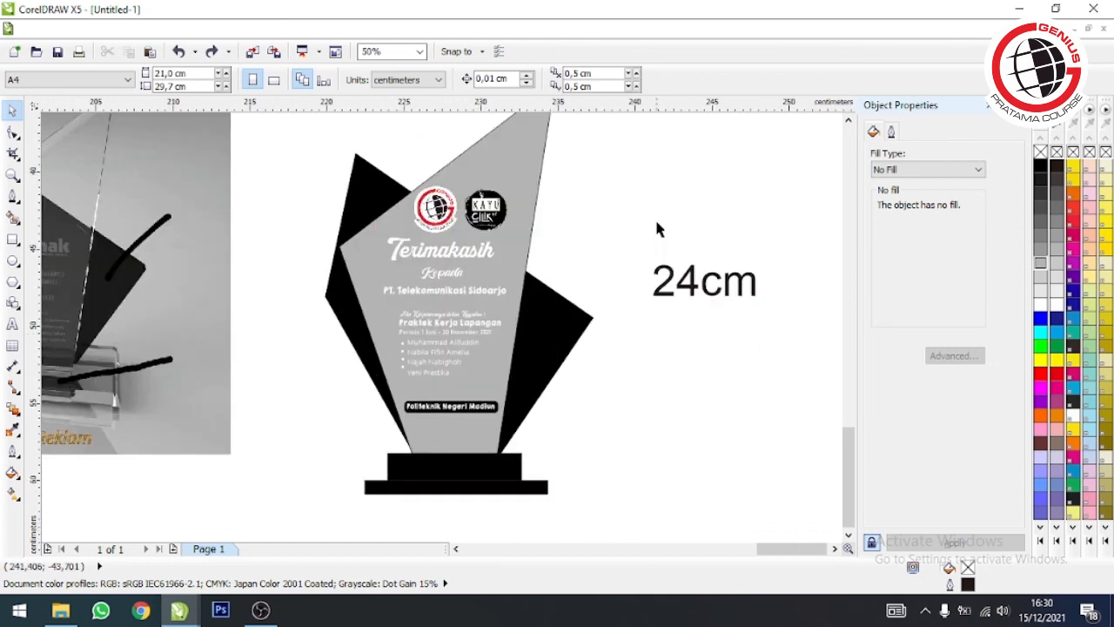
{"action": "scroll", "coordinate": [657, 229], "scroll_direction": "up", "scroll_amount": 1}
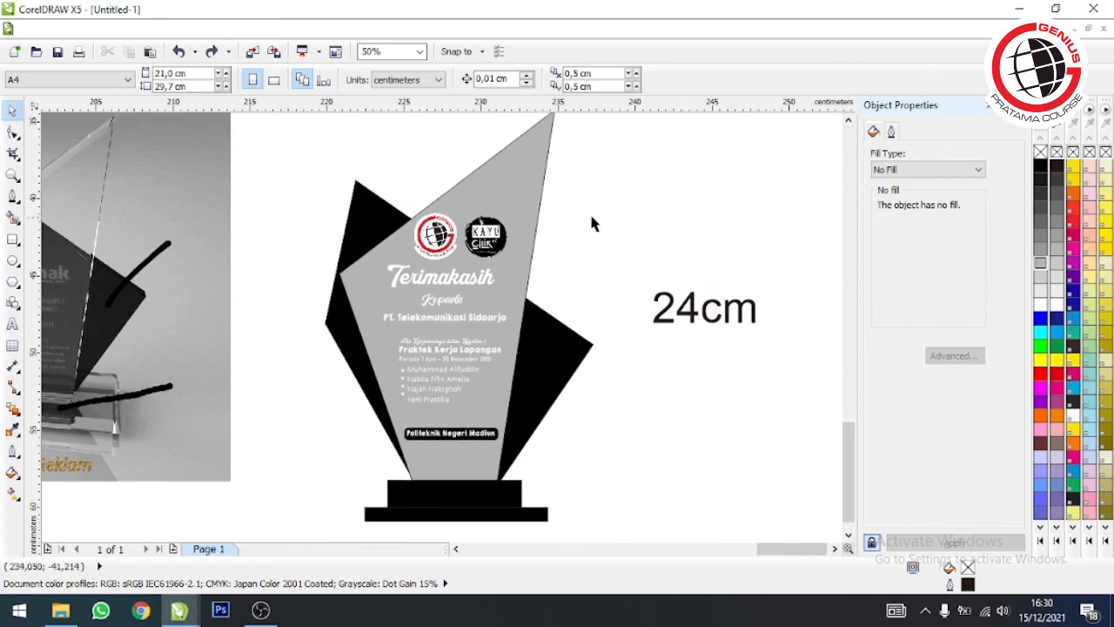
{"action": "scroll", "coordinate": [583, 213], "scroll_direction": "down", "scroll_amount": 1}
{"action": "scroll", "coordinate": [480, 209], "scroll_direction": "up", "scroll_amount": 1}
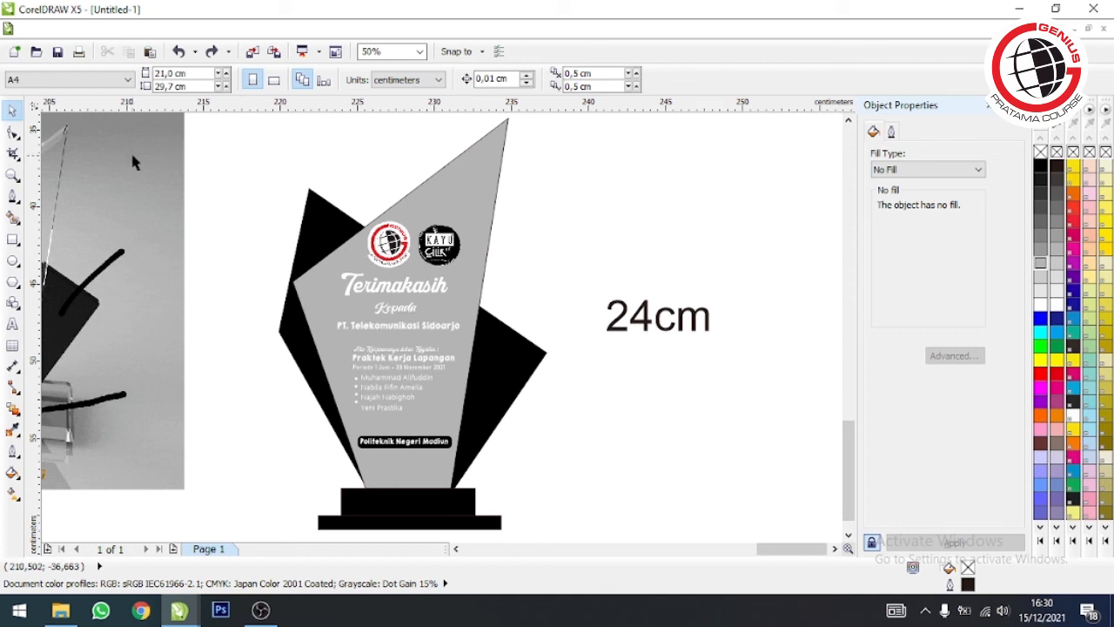
{"action": "scroll", "coordinate": [336, 258], "scroll_direction": "down", "scroll_amount": 1}
{"action": "scroll", "coordinate": [92, 250], "scroll_direction": "up", "scroll_amount": 1}
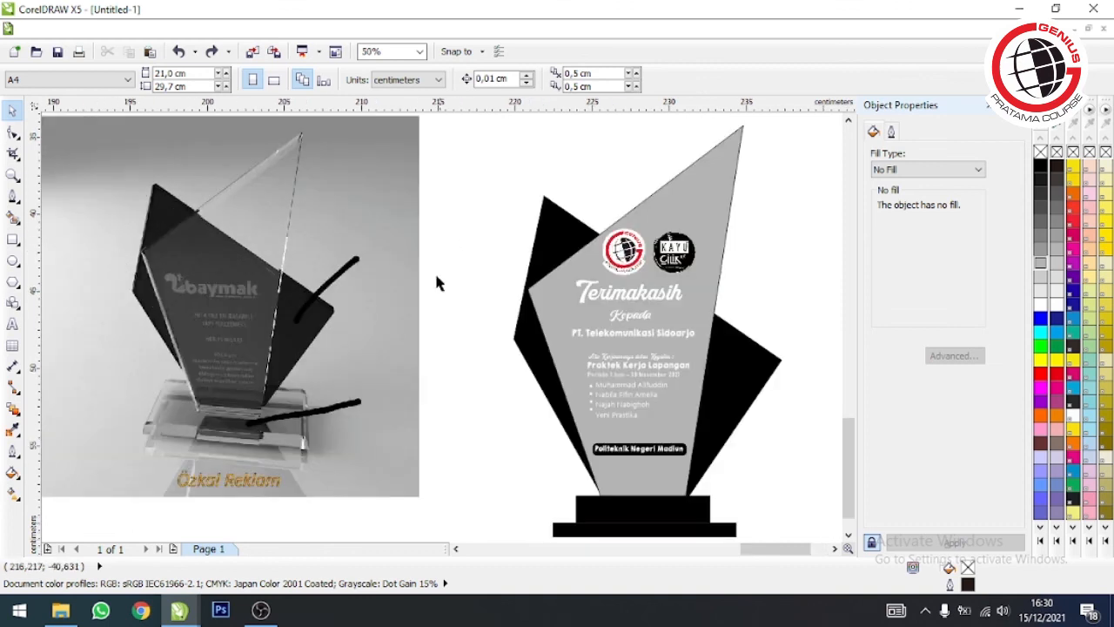
{"action": "scroll", "coordinate": [717, 316], "scroll_direction": "down", "scroll_amount": 1}
{"action": "scroll", "coordinate": [798, 348], "scroll_direction": "up", "scroll_amount": 1}
{"action": "left_click_drag", "start_coordinate": [804, 357], "coordinate": [907, 424]}
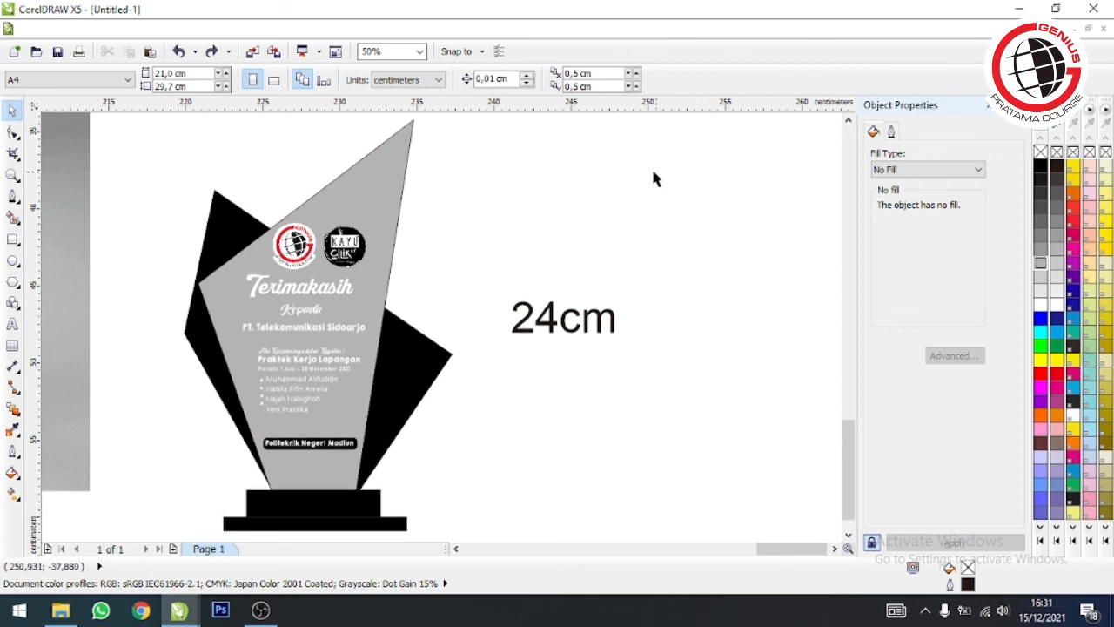
{"action": "scroll", "coordinate": [209, 179], "scroll_direction": "down", "scroll_amount": 1}
{"action": "left_click_drag", "start_coordinate": [577, 224], "coordinate": [905, 228]}
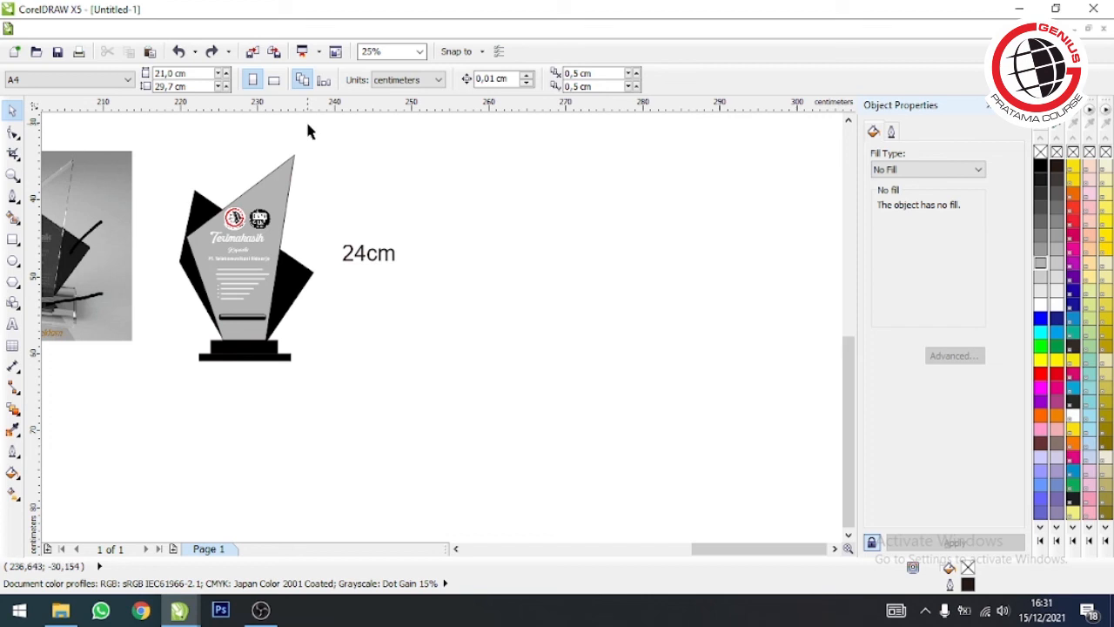
{"action": "scroll", "coordinate": [248, 190], "scroll_direction": "up", "scroll_amount": 1}
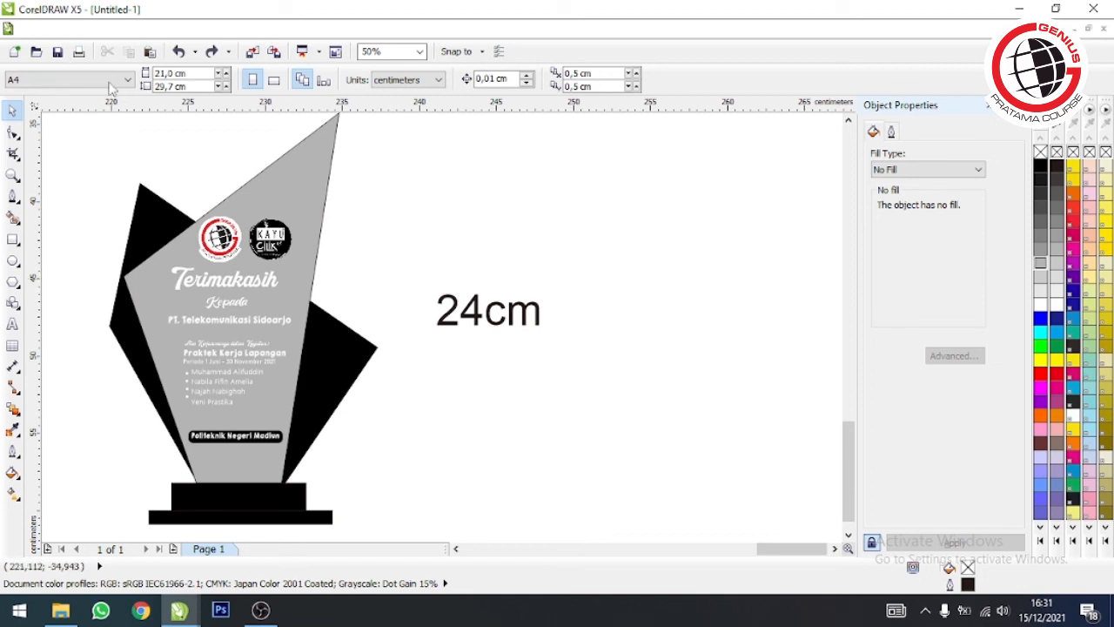
{"action": "scroll", "coordinate": [363, 213], "scroll_direction": "down", "scroll_amount": 1}
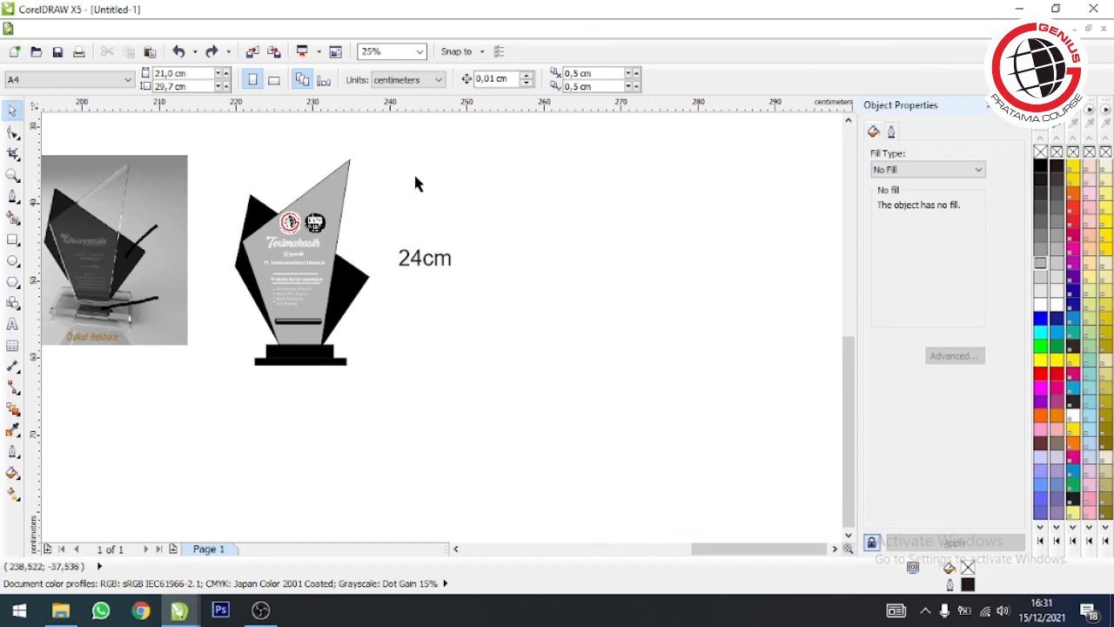
{"action": "scroll", "coordinate": [465, 126], "scroll_direction": "up", "scroll_amount": 1}
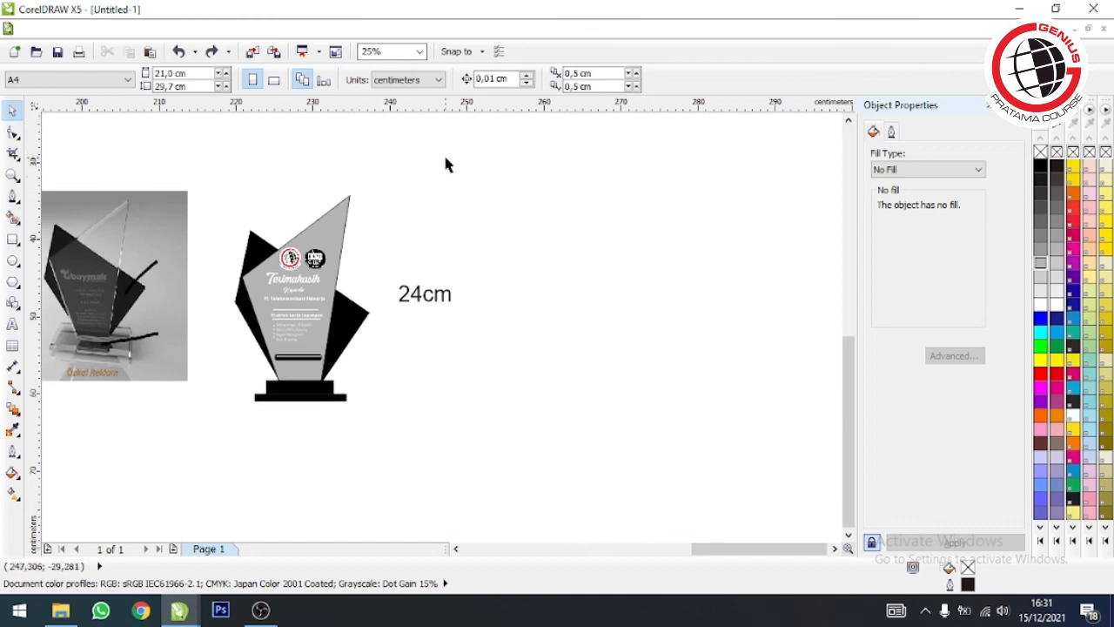